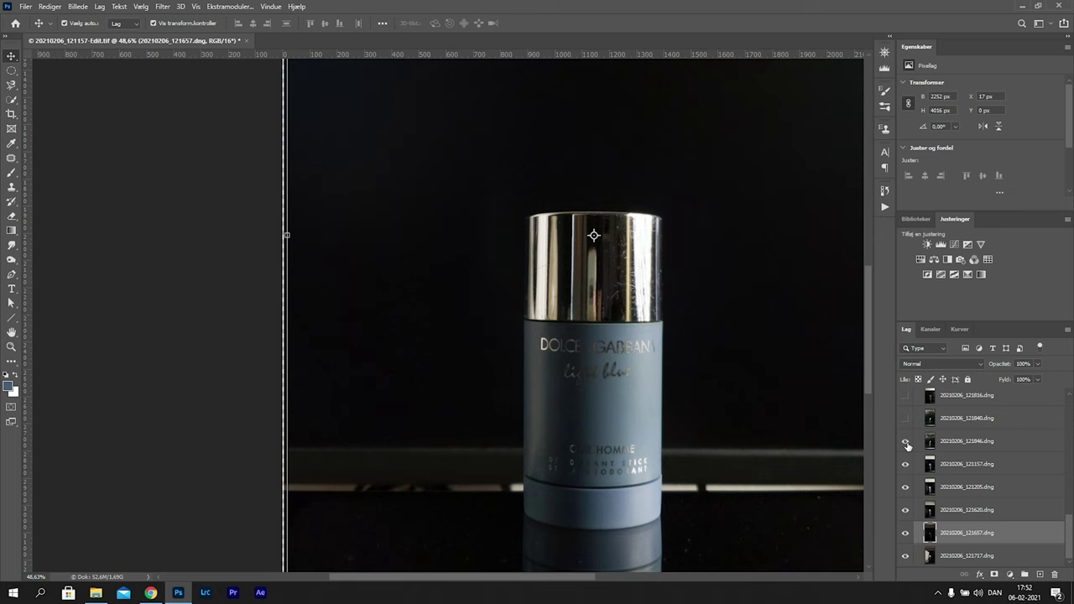
Check layer 20210206_121846.dng by toggling its visibility, move it to the bottom of the layer stack and show it alone
click(906, 442)
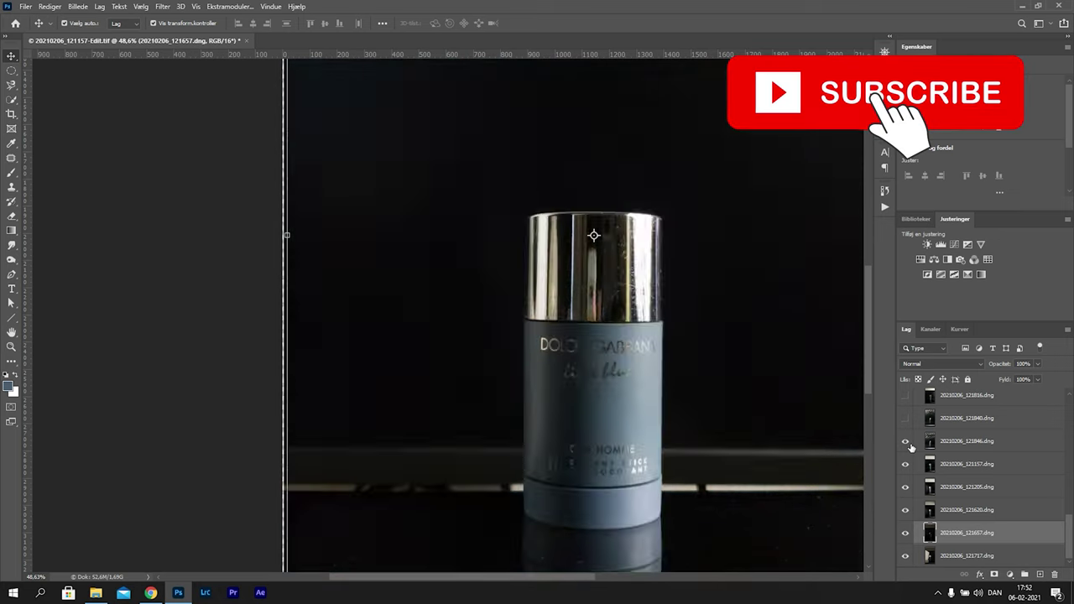
click(906, 442)
click(906, 441)
click(905, 441)
drag(960, 445, 938, 567)
alt+click(906, 532)
Preview the exposures higher in the stack, move layer 20210206_121851.dng down to just above 20210206_121717.dng and show it alone
scroll(921, 443, up, 1)
click(906, 432)
click(907, 434)
click(906, 411)
scroll(911, 420, up, 1)
click(905, 416)
scroll(911, 419, up, 1)
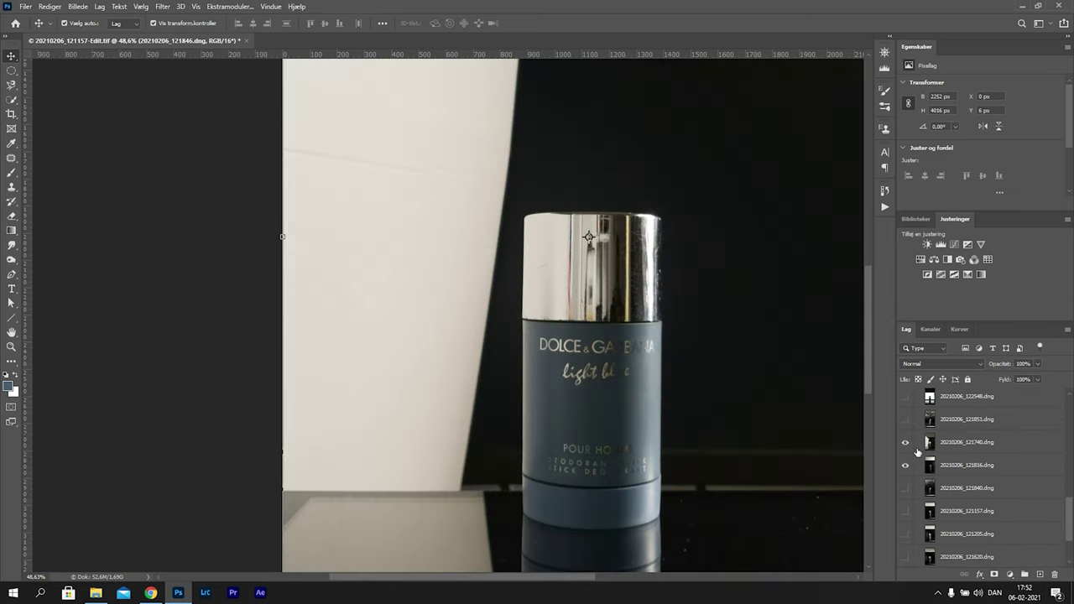
click(906, 422)
scroll(909, 424, up, 1)
drag(971, 452, 913, 554)
alt+click(906, 535)
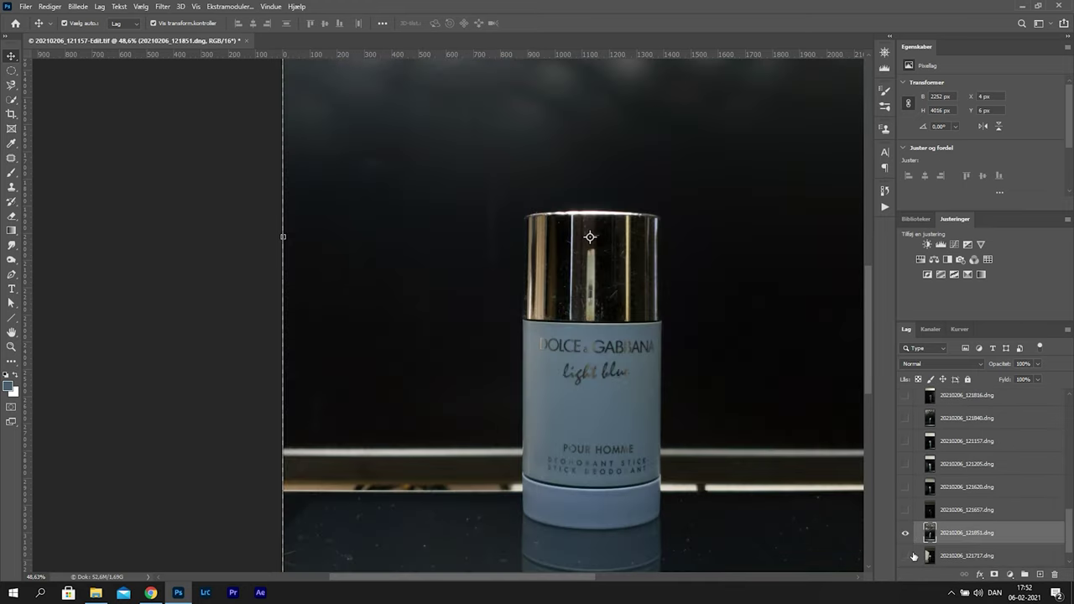
Move layer 20210206_121717.dng above 20210206_121851.dng, hide it, and show layer 20210206_121846.dng
click(906, 555)
click(907, 535)
drag(1068, 545, 1068, 551)
drag(991, 534, 986, 503)
click(906, 512)
click(906, 555)
Compare the product lighting with layer 20210206_121851.dng shown and hidden over 20210206_121846.dng
click(906, 535)
click(910, 536)
click(910, 536)
click(909, 536)
click(910, 536)
click(910, 536)
click(909, 536)
click(909, 536)
click(910, 536)
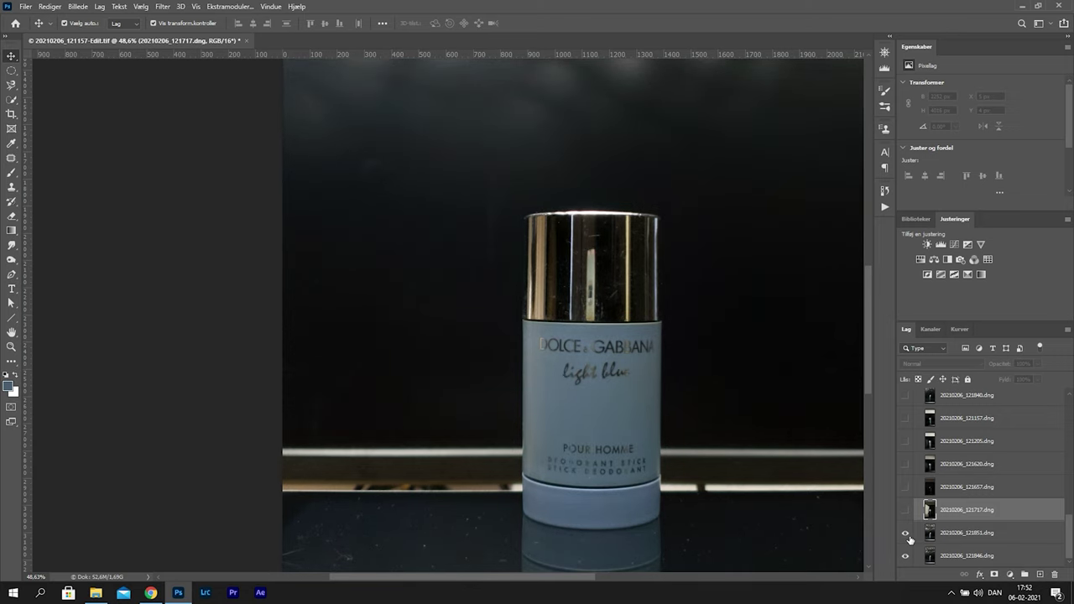
Preview the upper exposures, isolate 20210206_122455.dng, move it directly above 20210206_121851.dng and show both layers
click(951, 537)
drag(1068, 541, 1069, 528)
drag(906, 452, 906, 406)
scroll(911, 437, up, 1)
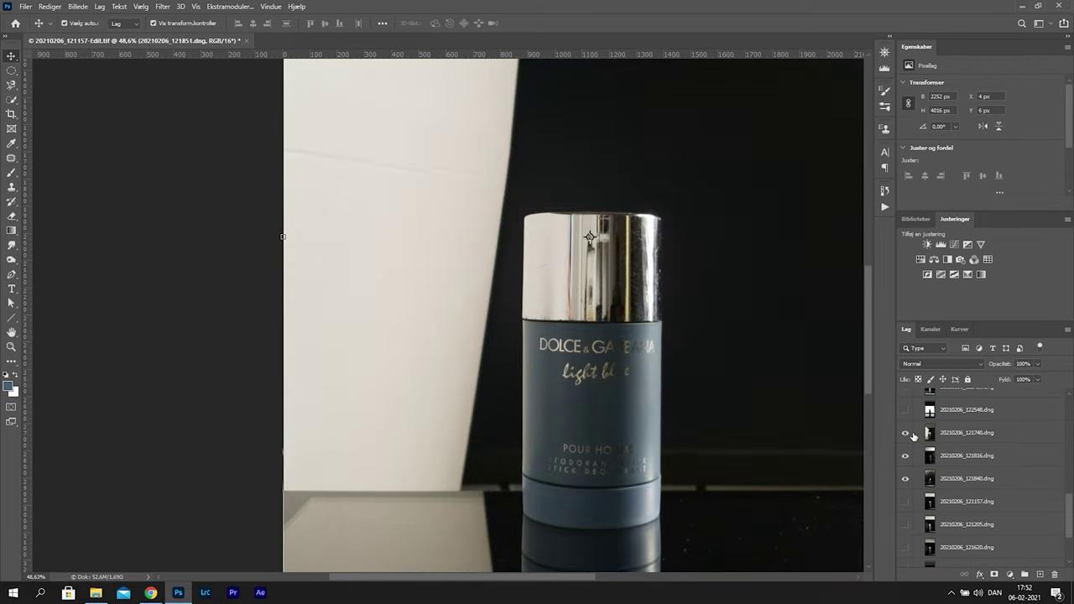
scroll(910, 437, up, 1)
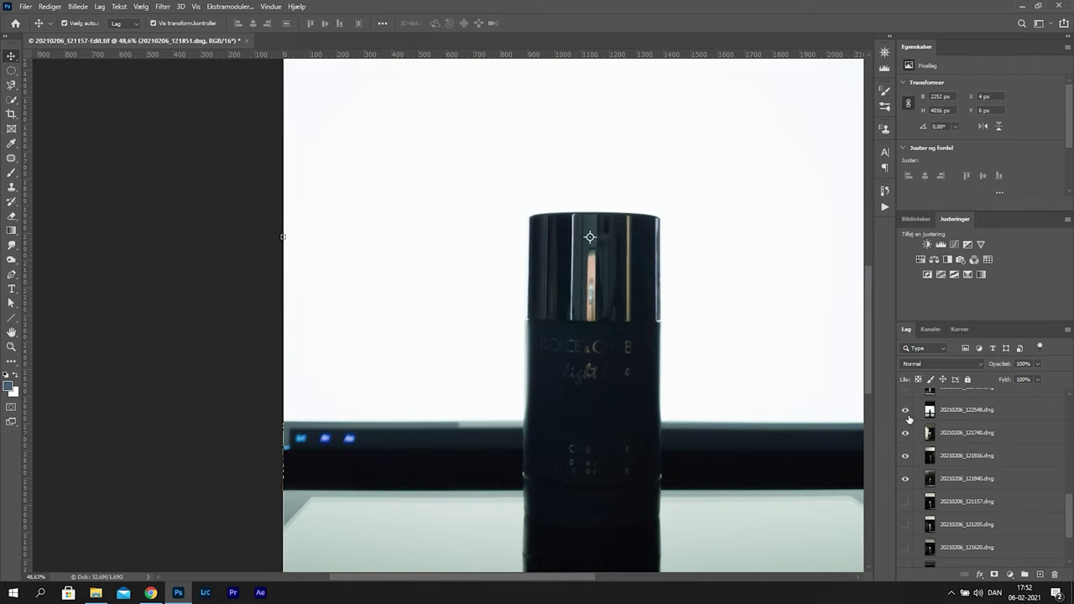
click(906, 417)
scroll(909, 436, up, 1)
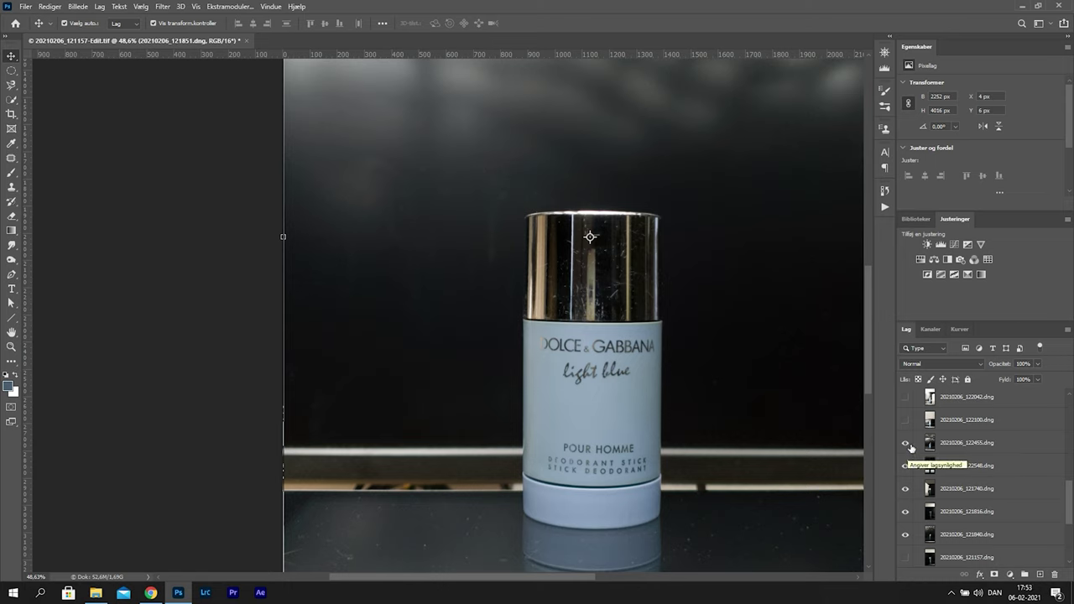
alt+click(906, 443)
drag(965, 444, 970, 533)
click(905, 533)
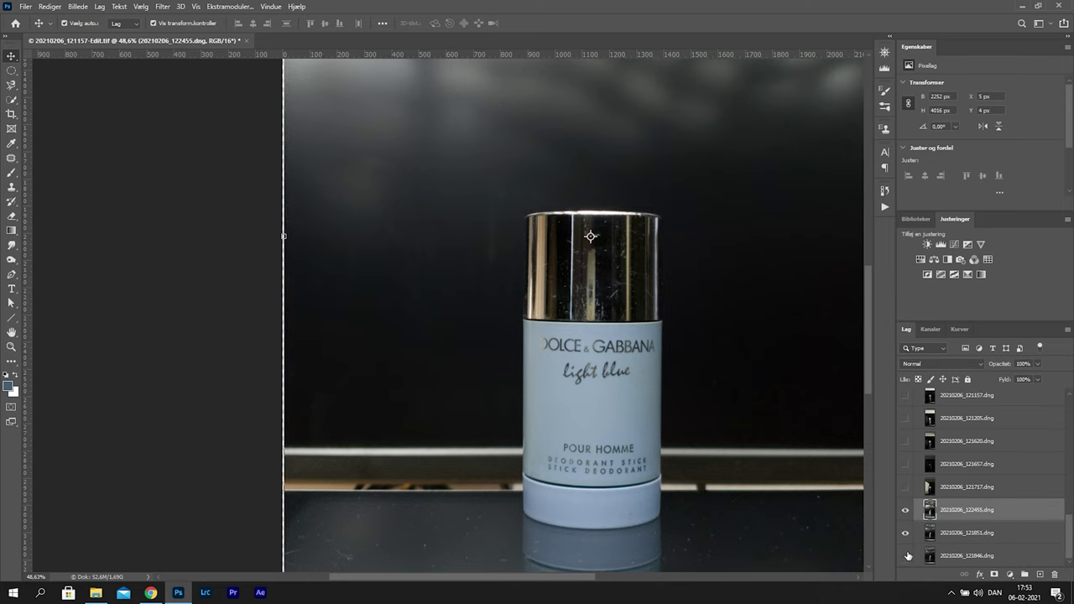
Compare layer 20210206_122455.dng on and off, and set its blend mode to Lysere
click(905, 510)
click(905, 510)
click(905, 510)
click(906, 510)
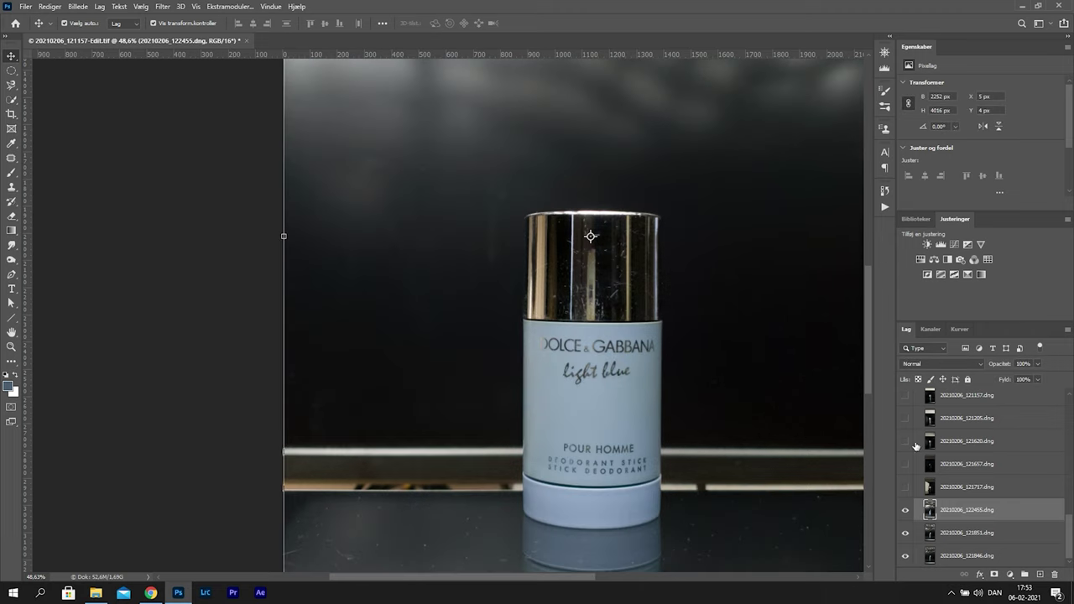
click(933, 364)
click(930, 386)
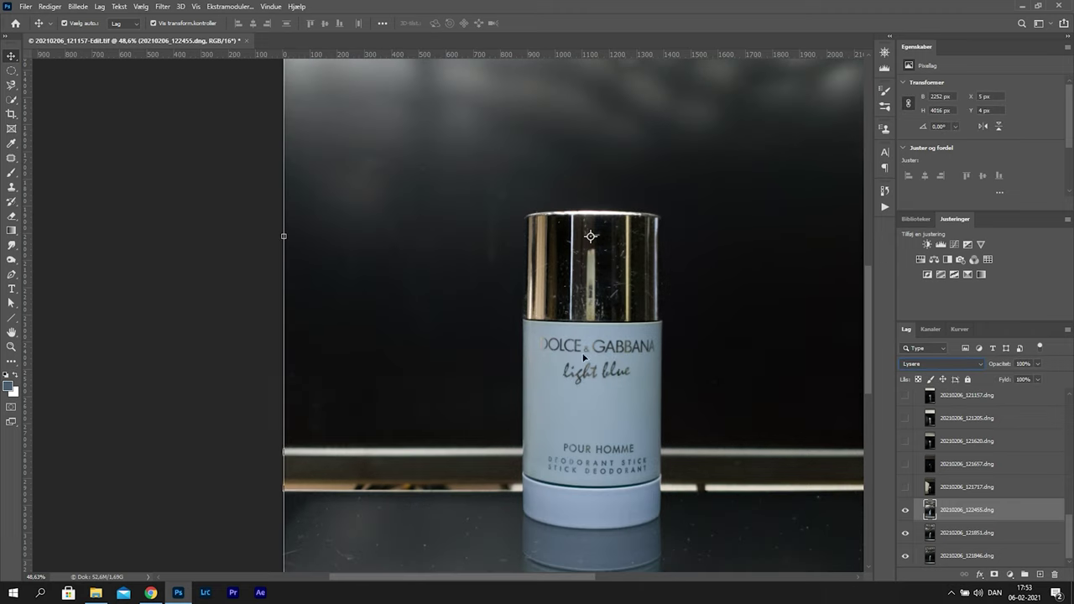
Compare the label lettering up close with layer 20210206_122455.dng on and off, and hide layer 20210206_121846.dng
key(z)
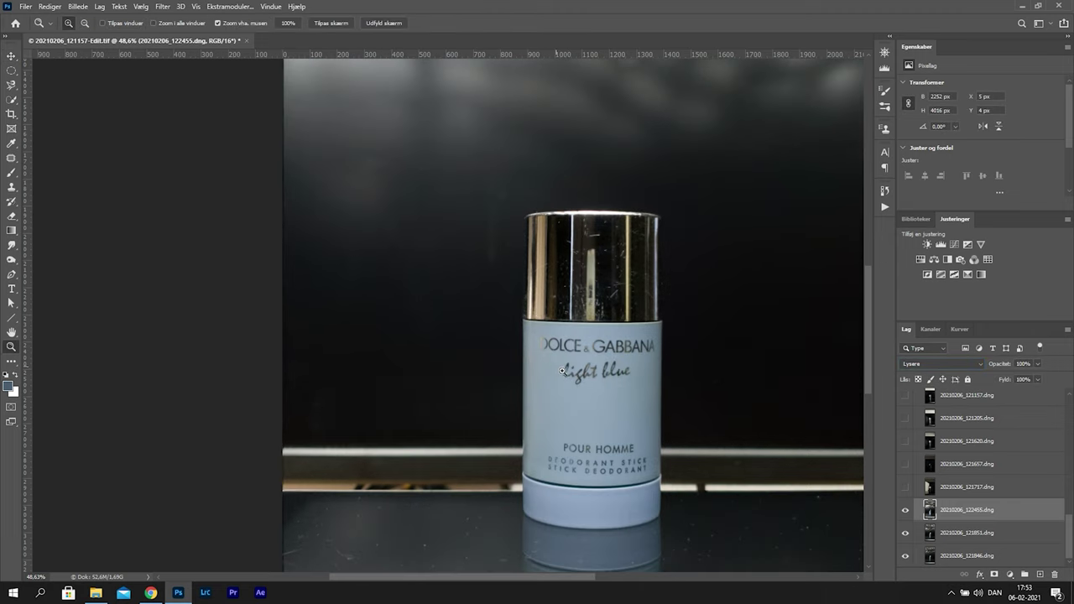
drag(562, 369, 612, 361)
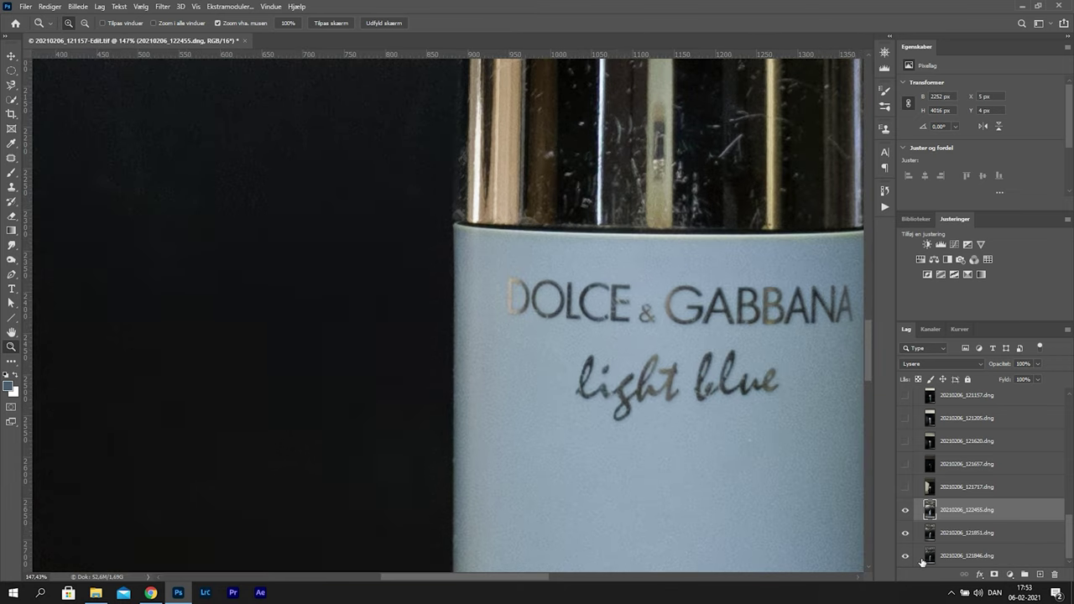
click(906, 510)
click(906, 510)
click(906, 510)
click(906, 510)
click(906, 511)
click(906, 511)
click(906, 511)
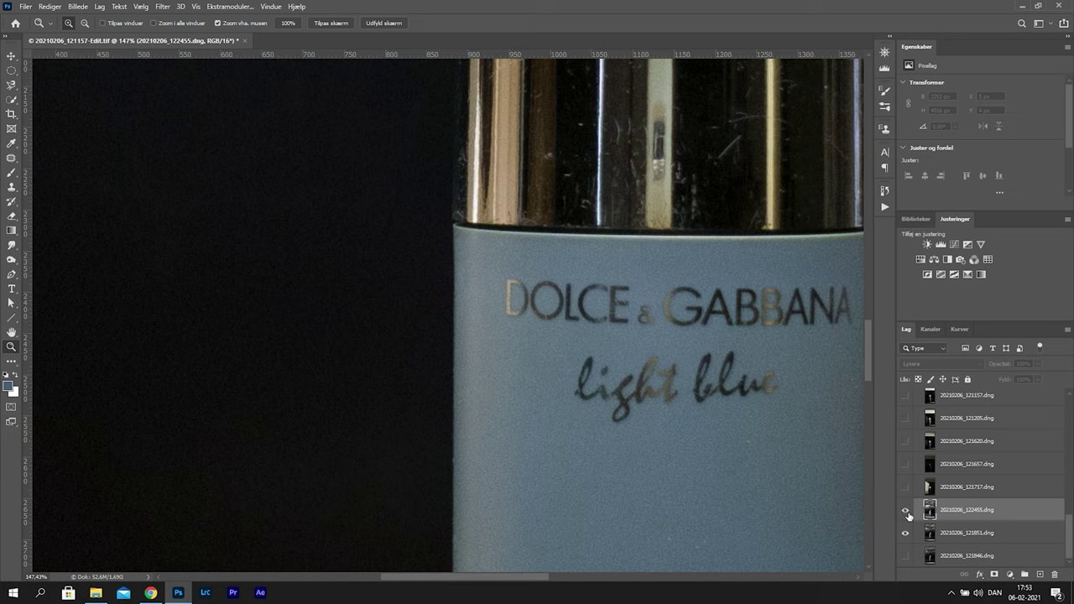
click(906, 511)
click(906, 511)
click(906, 511)
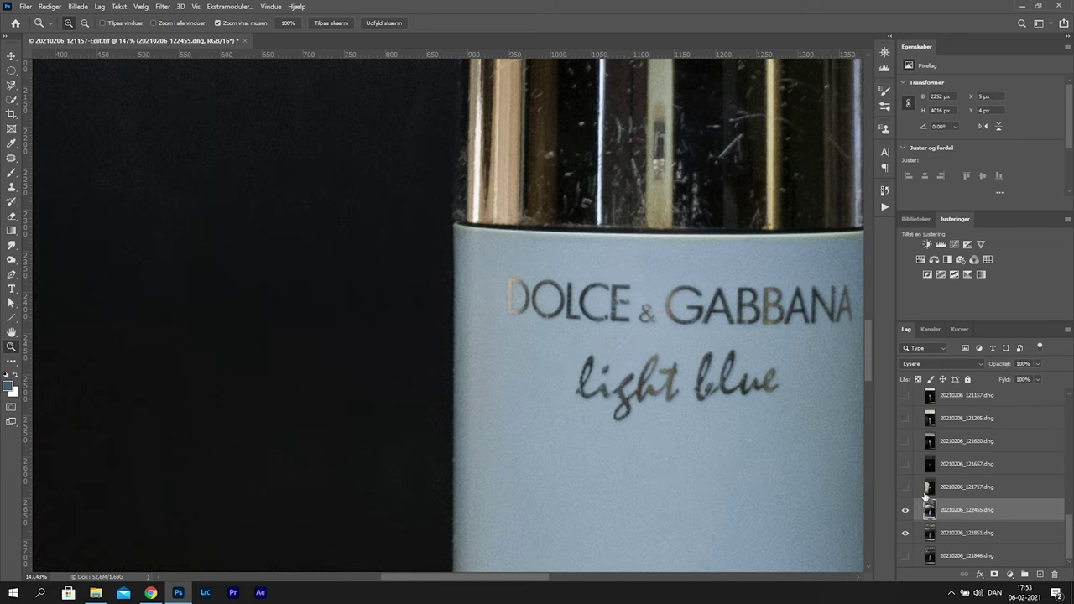
Set layer 20210206_122455.dng to Normal blend mode with 45% opacity
click(955, 365)
click(916, 318)
drag(995, 370, 969, 368)
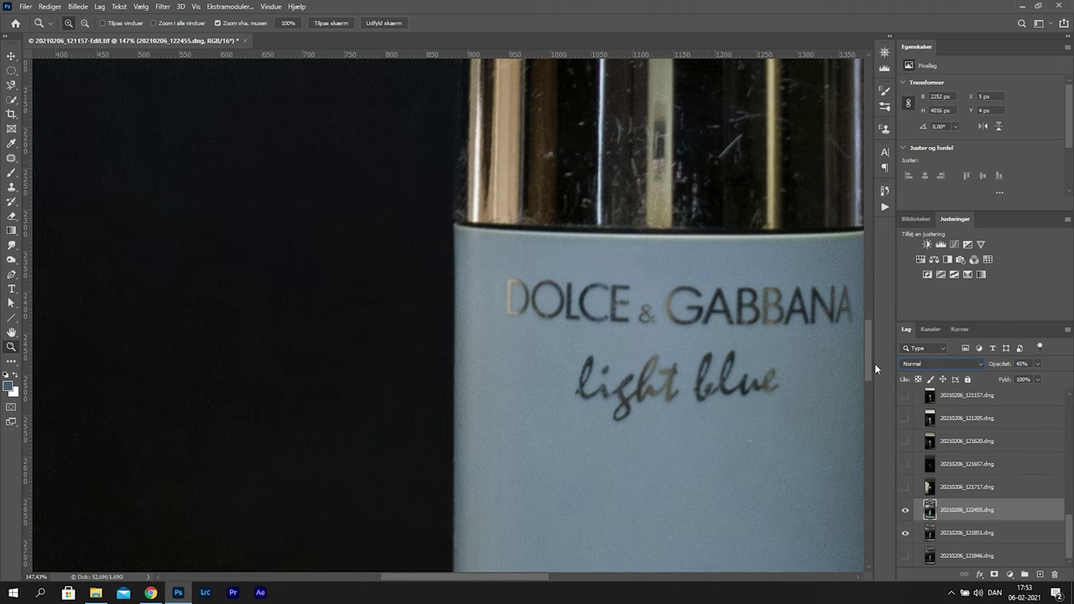
Nudge layer 20210206_122455.dng to X 4 px, Y 6 px to align its label lettering with the layer below
drag(384, 342, 422, 344)
drag(700, 385, 489, 267)
key(v)
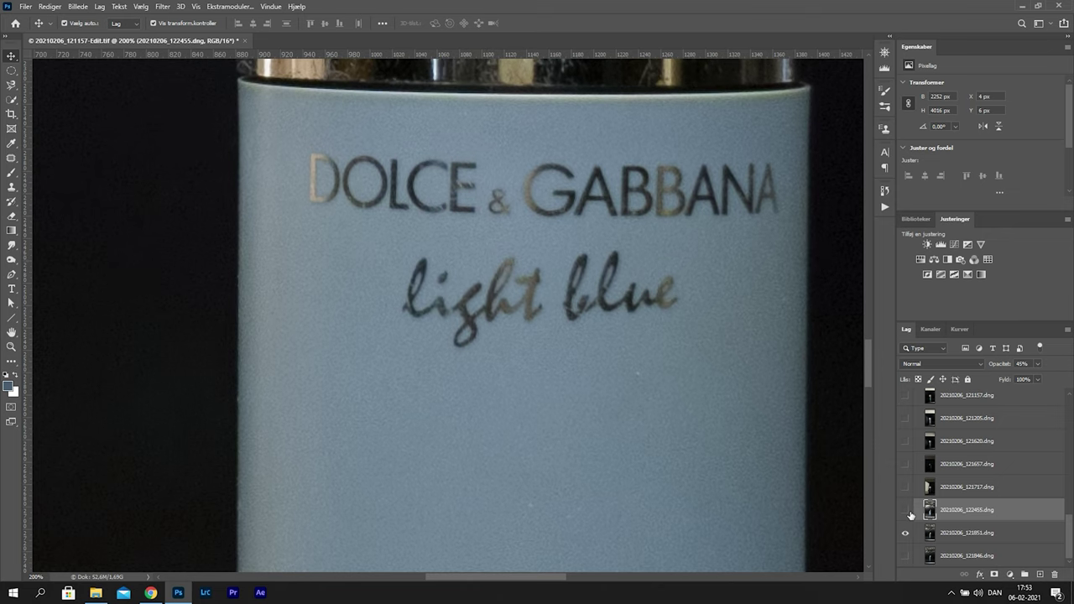
Check the lettering alignment by repeatedly showing and hiding the semi-transparent layer 20210206_122455.dng
click(906, 511)
click(906, 510)
click(906, 510)
click(906, 510)
click(906, 510)
click(906, 510)
click(906, 511)
click(906, 510)
click(906, 510)
click(908, 511)
click(908, 510)
click(908, 511)
click(908, 511)
click(908, 511)
Set layer 20210206_122455.dng to the Lysere blend mode and compare the label with the layer on and off
click(939, 364)
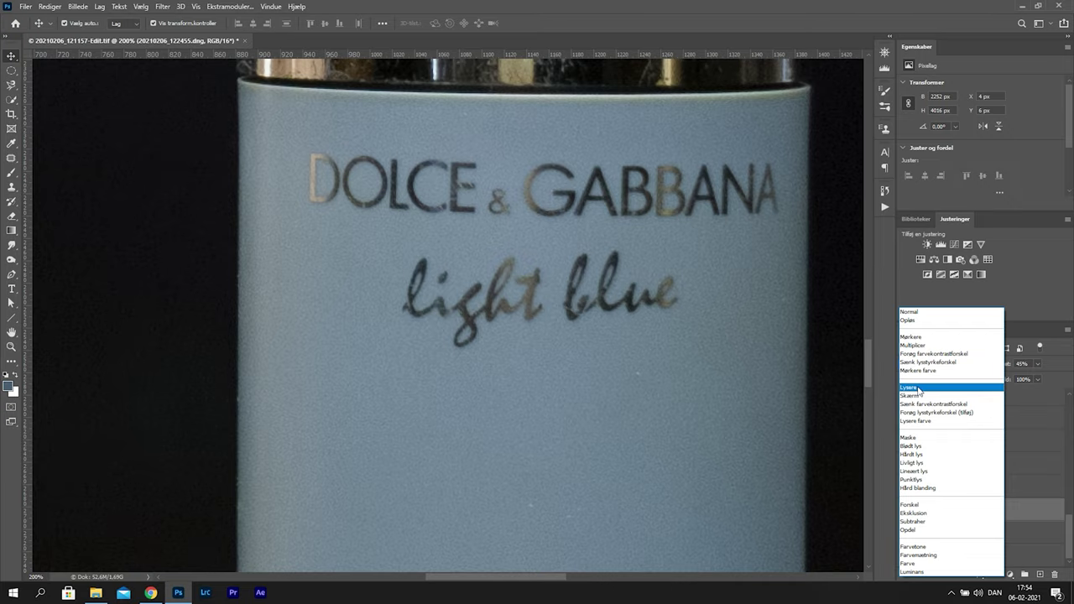
click(940, 386)
click(906, 510)
click(906, 510)
click(906, 510)
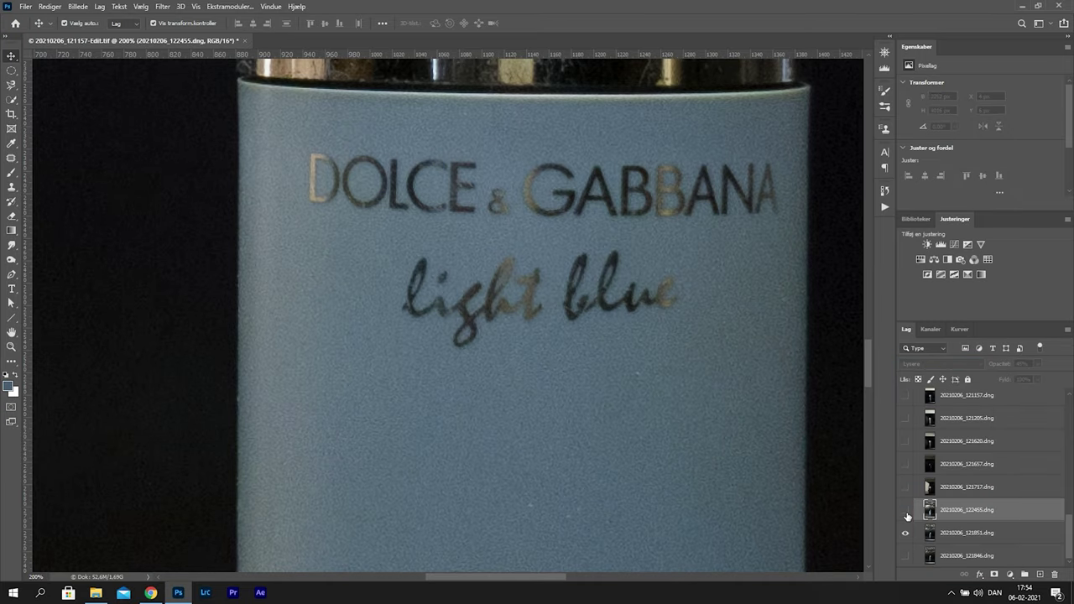
click(906, 511)
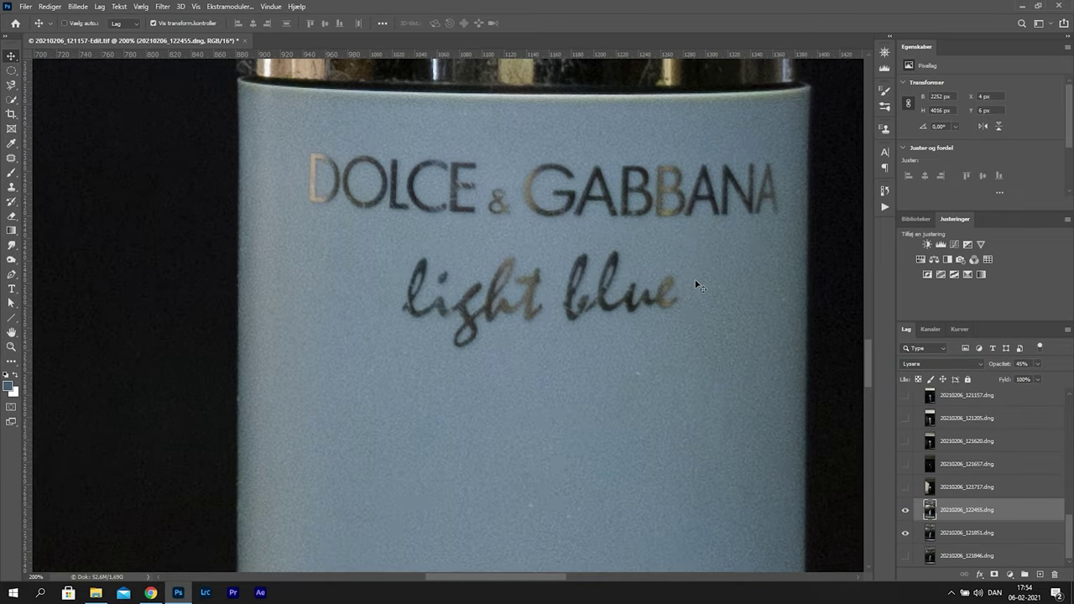
Fine-tune the position of layer 20210206_122455.dng to X 3 px, Y 6 px, checking the lettering against the layer below
drag(694, 280, 692, 278)
key(Right)
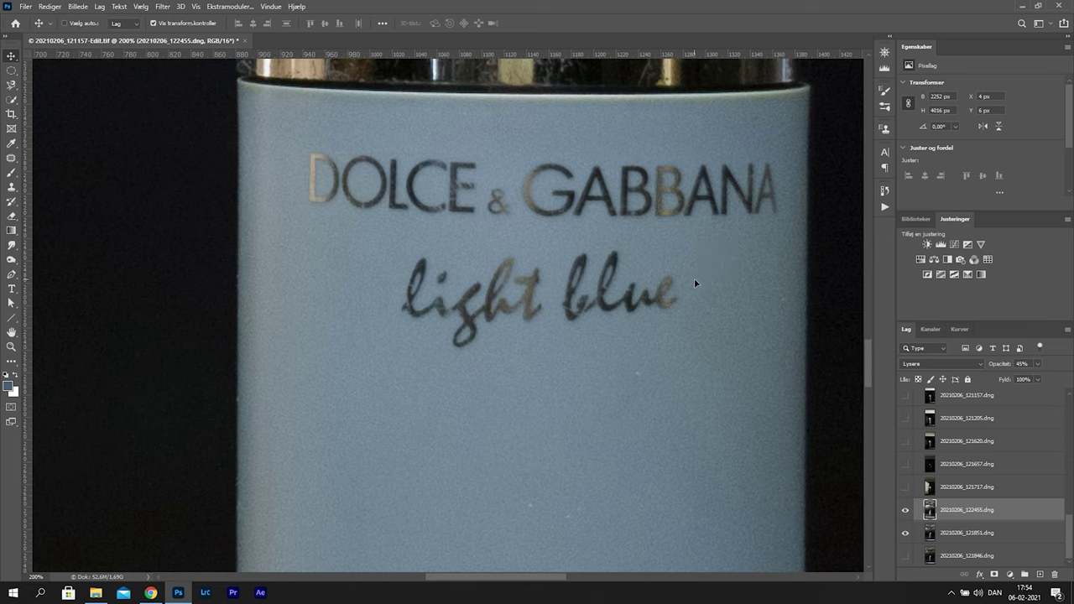
click(909, 514)
click(910, 514)
click(909, 514)
click(909, 513)
click(909, 513)
click(909, 513)
click(906, 511)
click(906, 511)
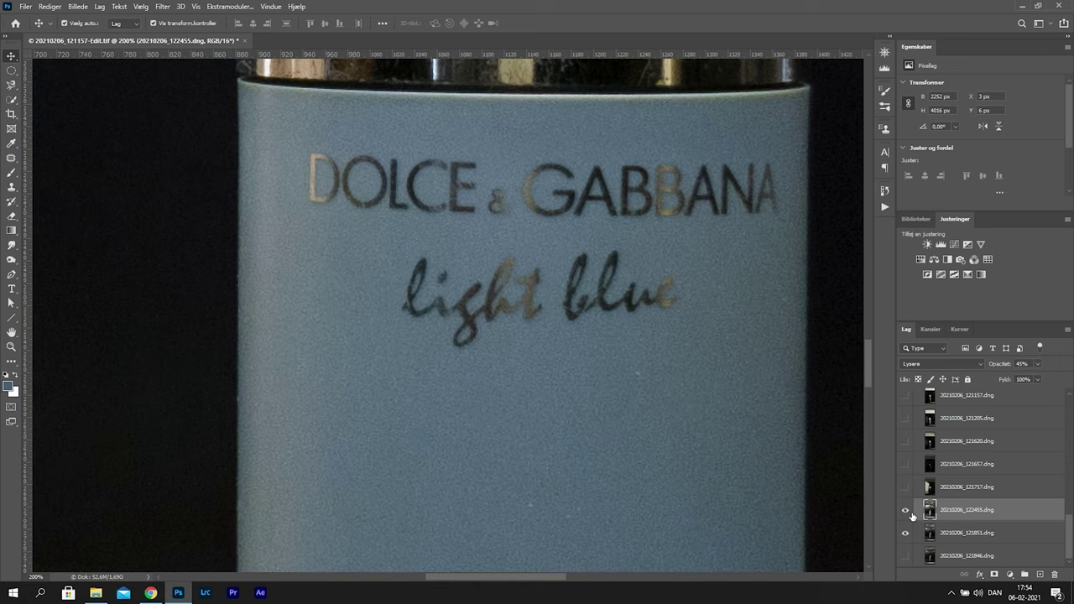
Check the label and cap edge while toggling the visibility of the three lowest layers
scroll(872, 414, down, 5)
drag(872, 414, 879, 374)
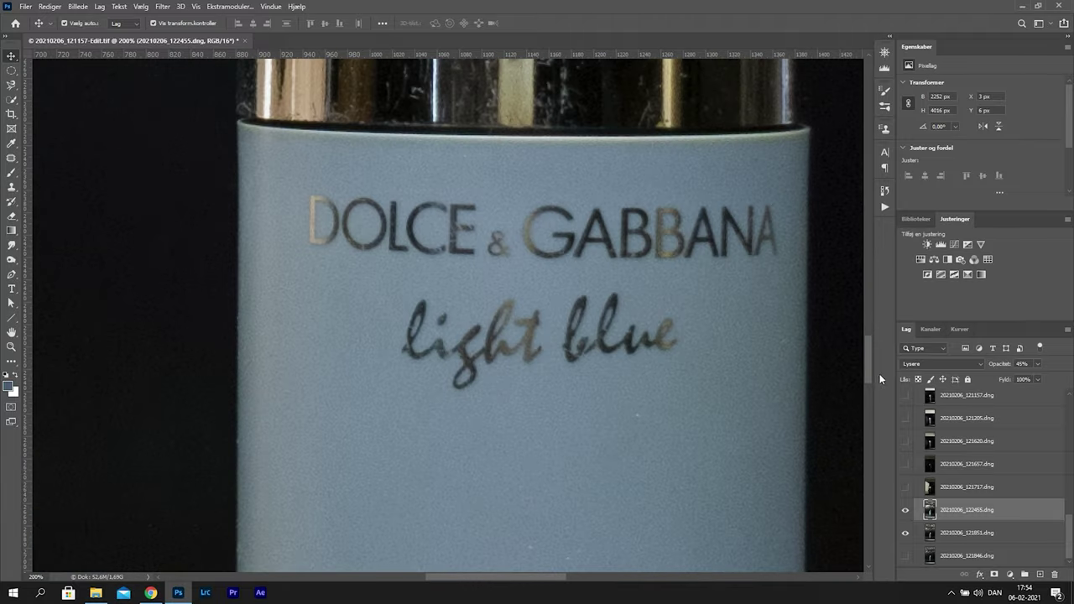
click(912, 534)
click(906, 557)
click(908, 512)
click(908, 513)
click(906, 511)
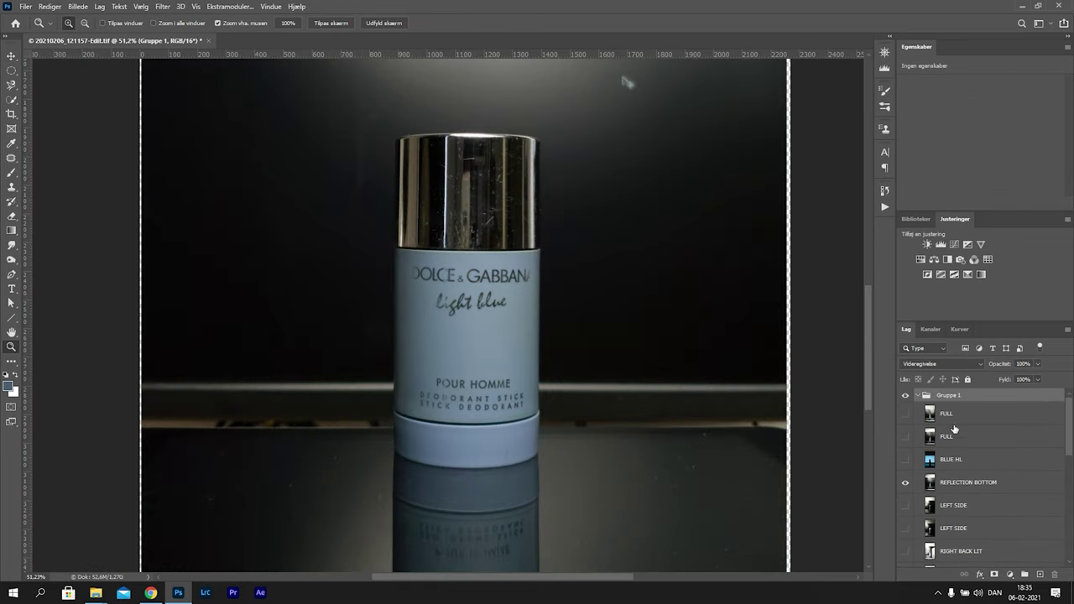
Examine the 20210206_122100.dng exposure on and off, and compare it with the upper FULL LIT layer
drag(1070, 432, 1069, 472)
click(906, 459)
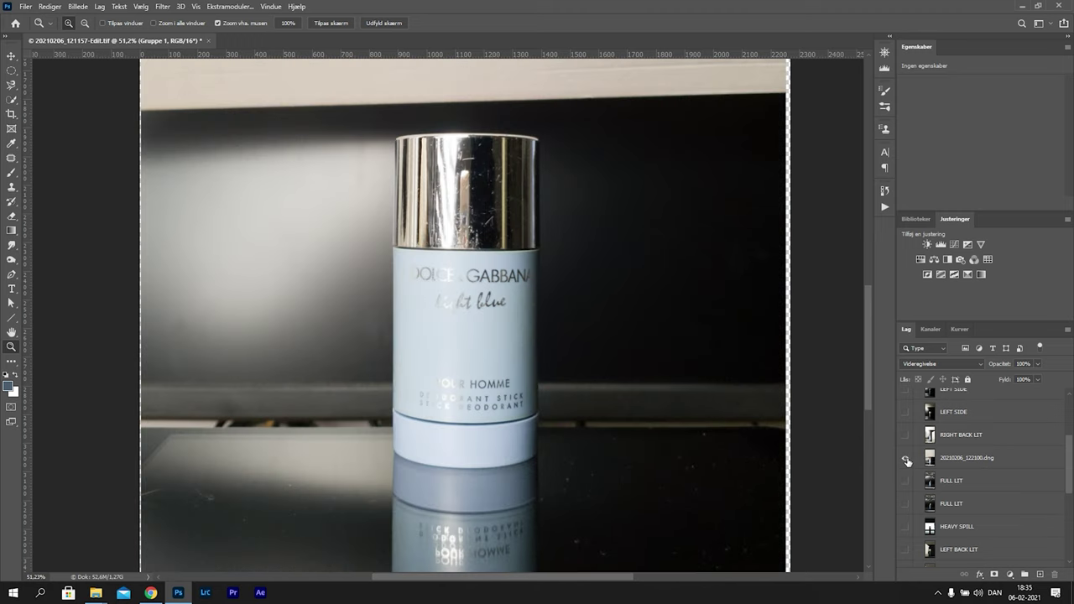
click(906, 459)
click(906, 460)
click(906, 459)
click(906, 459)
click(906, 480)
click(907, 463)
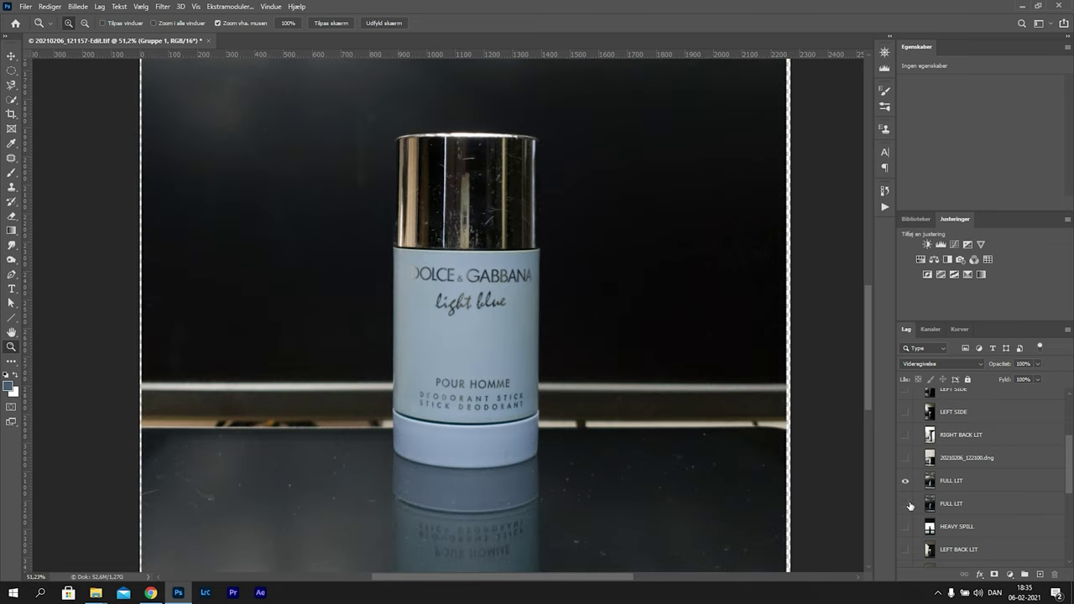
Inspect the lower FULL LIT, HEAVY SPILL and LEFT BACK LIT layers one at a time in isolation
alt+click(911, 505)
alt+click(910, 505)
alt+click(909, 505)
alt+click(909, 505)
alt+click(911, 526)
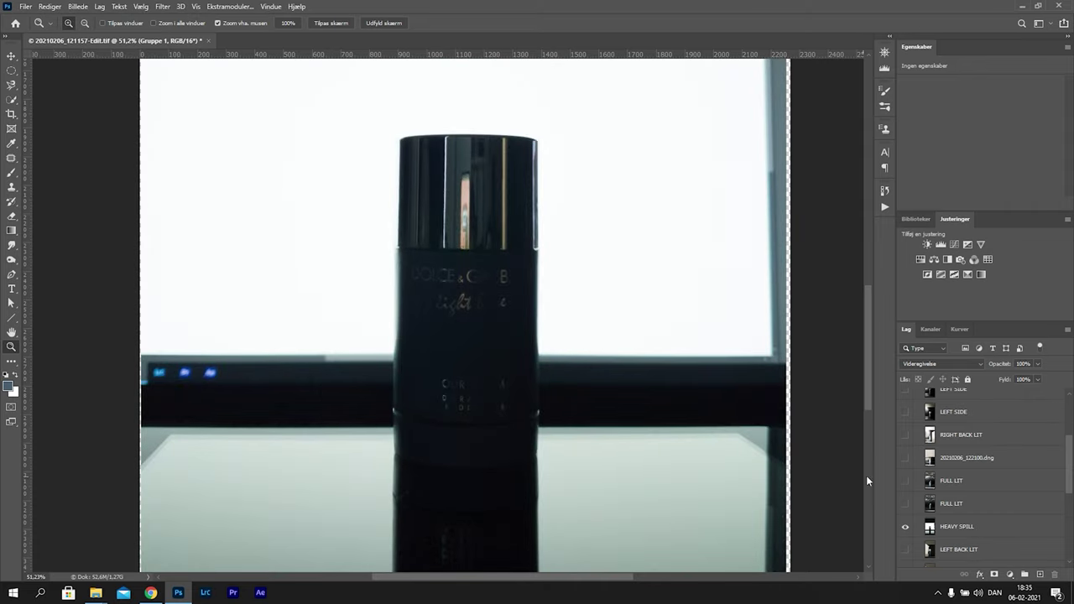
alt+click(906, 550)
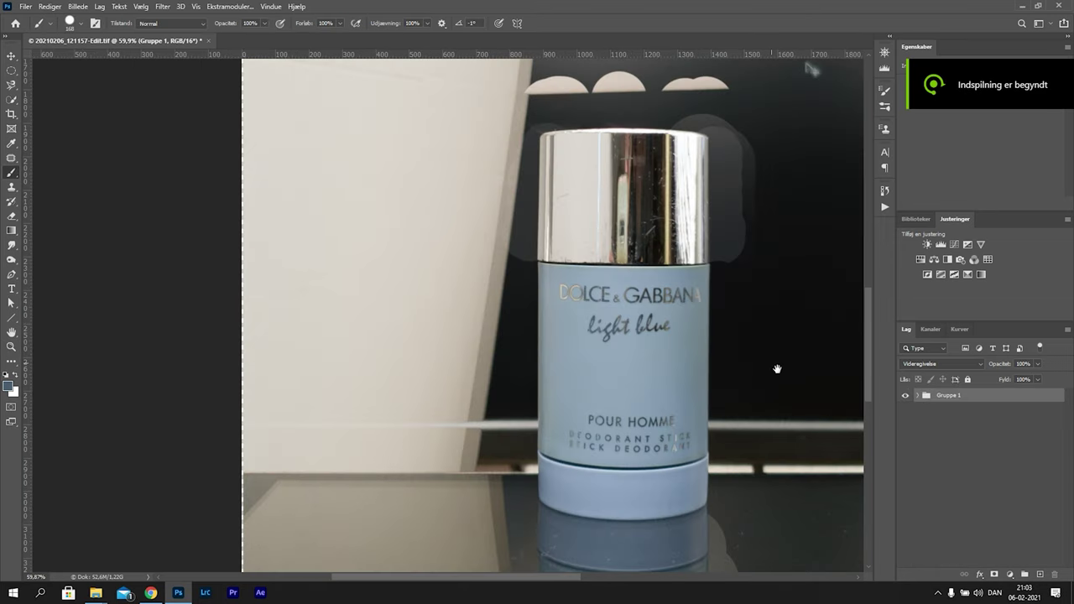
Expand Gruppe 1 and bring its nested Gruppe 2 layers into view
drag(777, 369, 690, 334)
click(917, 395)
scroll(1047, 437, down, 10)
key(ctrl+z)
drag(1067, 454, 1068, 563)
Compare the whole image with the unmasked FULL layer in Gruppe 2 shown and hidden
click(905, 534)
click(905, 534)
click(905, 534)
click(905, 533)
click(911, 537)
click(910, 537)
click(911, 537)
click(911, 537)
click(911, 537)
click(910, 537)
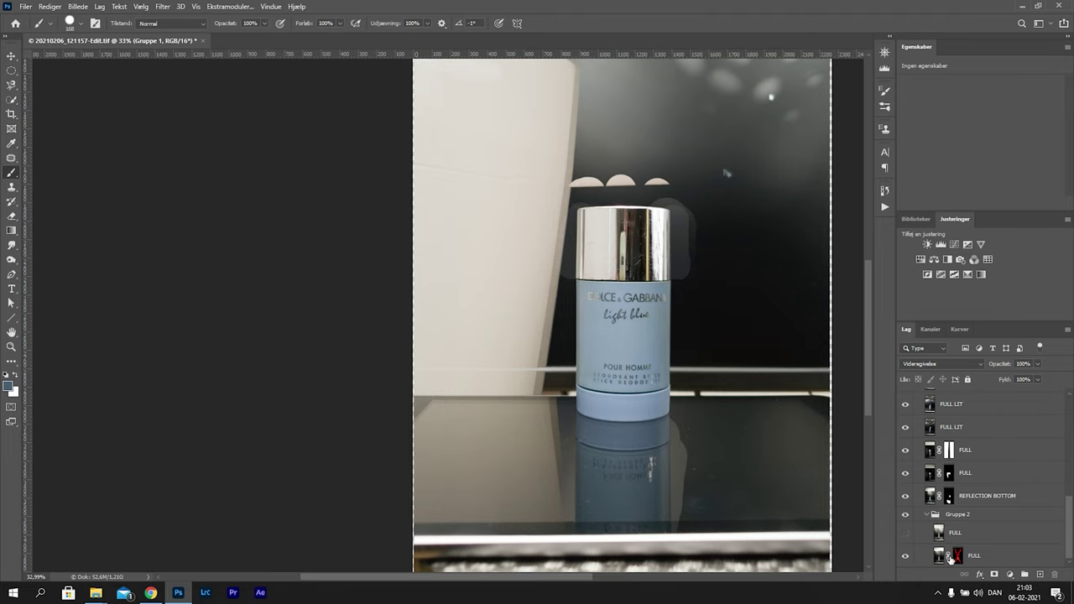
Compare the lower FULL layer in Gruppe 2 with its mask on and off, and show the unmasked FULL layer above it
shift+click(958, 557)
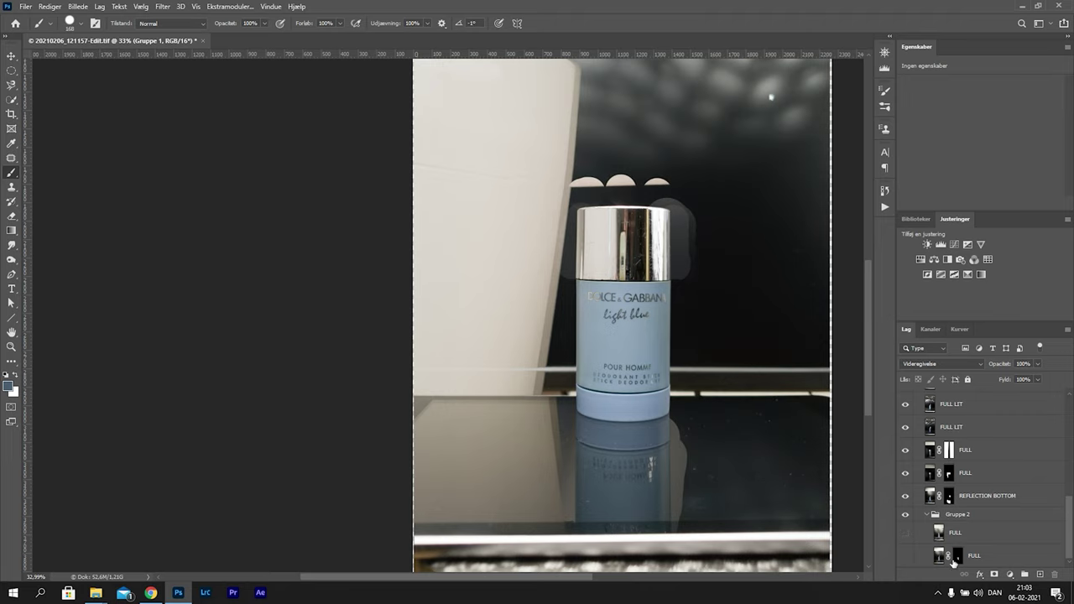
shift+click(957, 558)
shift+click(958, 557)
shift+click(958, 557)
shift+click(958, 557)
shift+click(958, 557)
shift+click(958, 557)
click(905, 534)
click(956, 532)
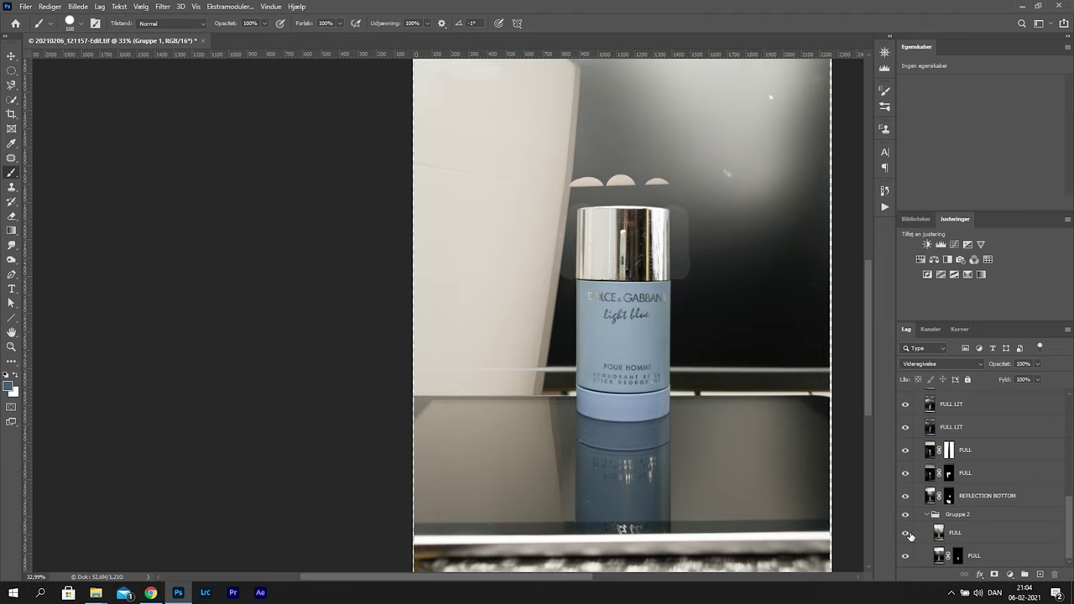
Compare the image with Gruppe 2's unmasked FULL layer shown and hidden, and collapse the group
click(906, 534)
click(907, 534)
click(906, 534)
click(906, 533)
click(906, 534)
click(927, 514)
Compare the image with the REFLECTION BOTTOM layer on and off, leaving it hidden
click(905, 541)
click(905, 541)
click(905, 541)
click(905, 541)
click(908, 543)
click(908, 543)
click(908, 543)
Compare the image with each of the two masked FULL layers above REFLECTION BOTTOM on and off, leaving the lower one hidden
click(906, 520)
click(906, 519)
click(906, 520)
click(908, 523)
click(909, 522)
click(908, 500)
click(908, 500)
Compare the effect of the two FULL LIT layers by switching their visibility
click(906, 478)
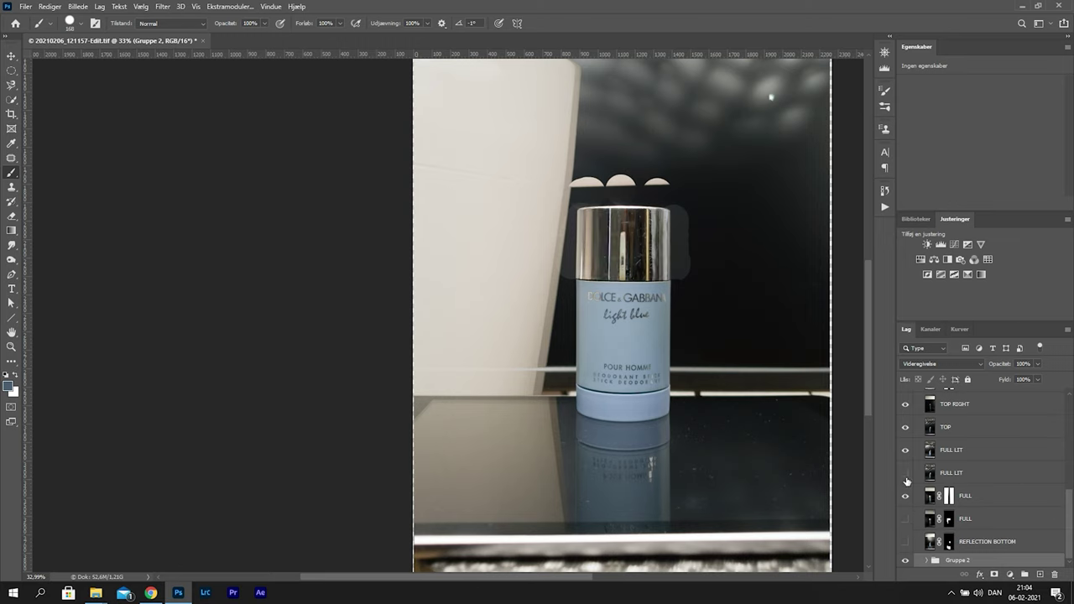
drag(911, 502, 908, 476)
click(906, 451)
click(906, 451)
Compare the image with the TOP RIGHT layer on and off, and add a black hide-all mask to it
click(910, 408)
click(910, 409)
click(909, 409)
click(909, 408)
click(952, 408)
alt+click(994, 574)
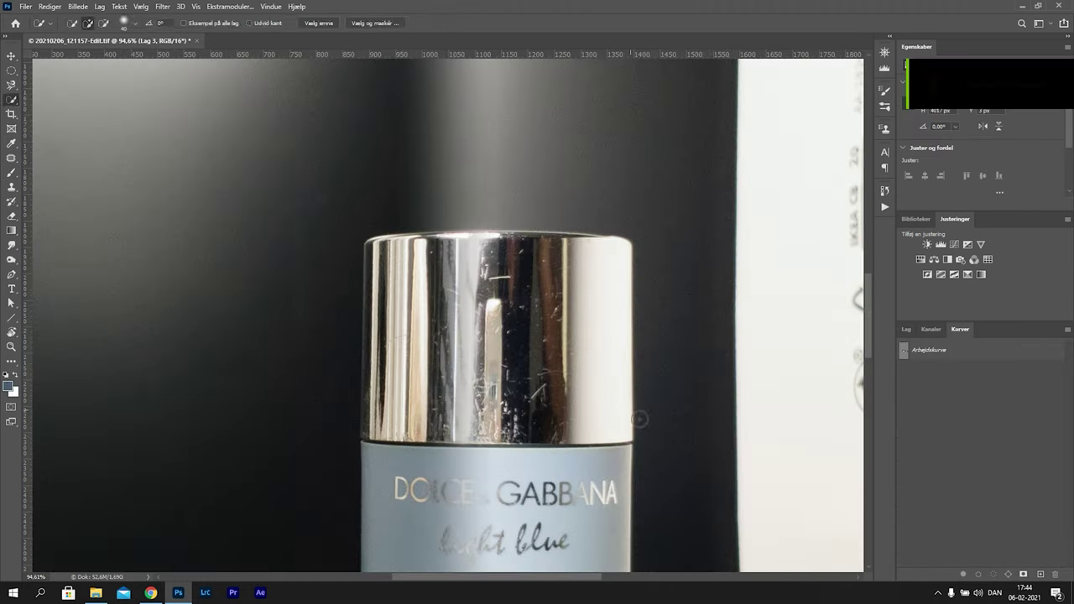
Start a Pen tool path at the cap's lower right edge and trace it up and across the cap's top to the upper left corner
scroll(683, 408, up, 3)
click(633, 467)
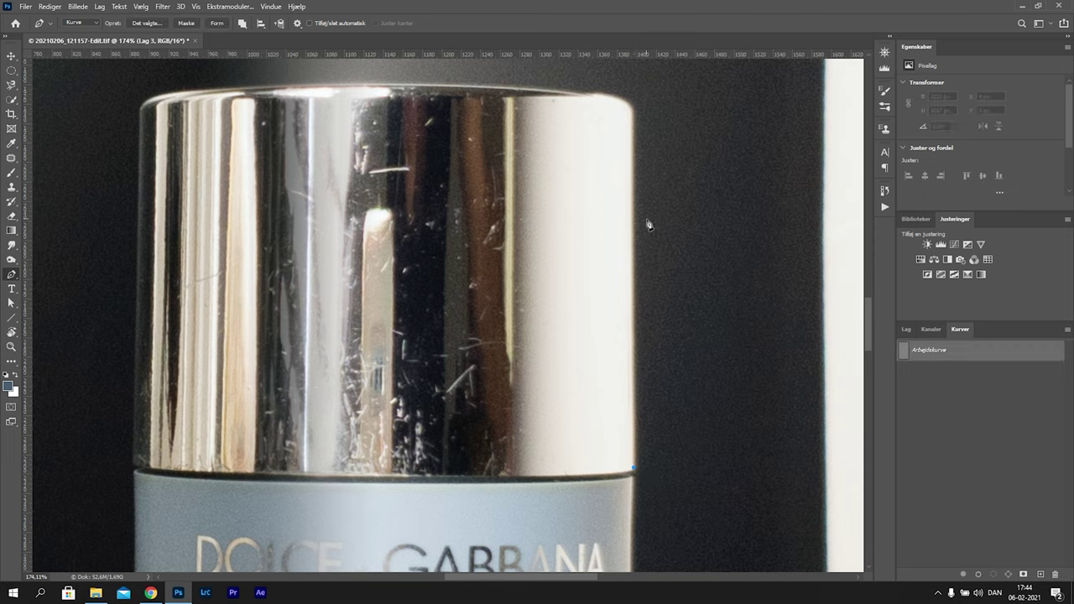
drag(595, 97, 578, 95)
click(412, 85)
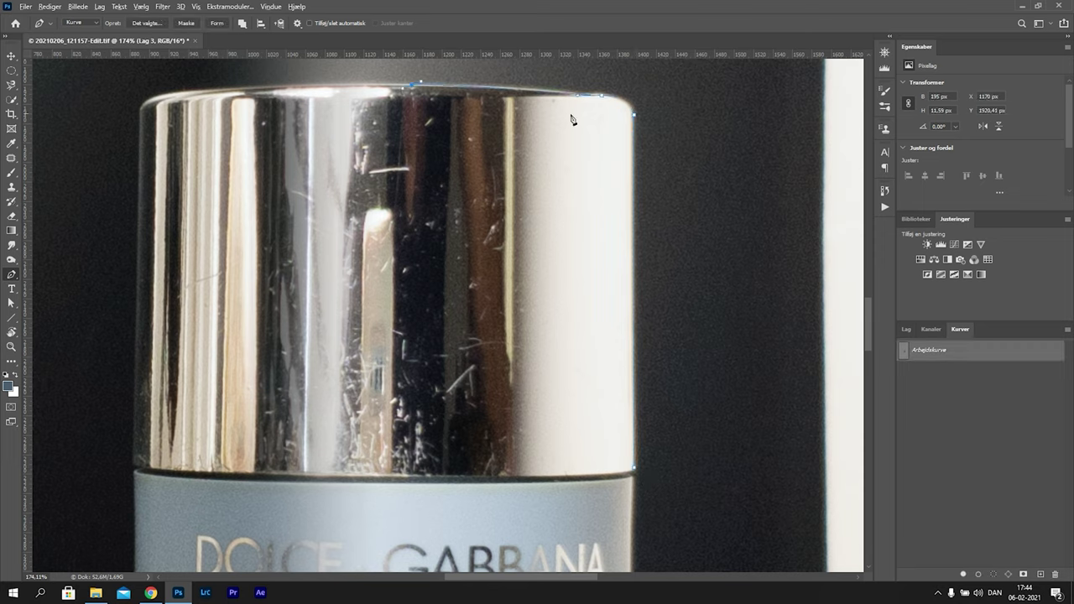
drag(152, 97, 134, 109)
Continue the path down the cap's left edge and around the seam where the cap meets the body
scroll(140, 256, up, 3)
drag(173, 283, 297, 281)
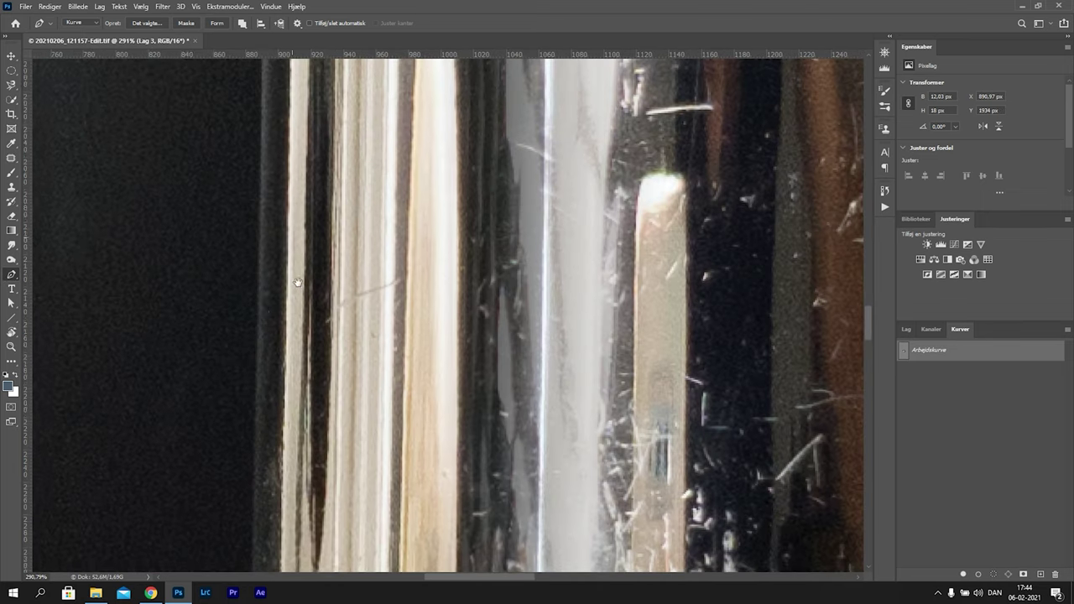
click(260, 311)
drag(261, 311, 286, 97)
click(278, 395)
drag(293, 399, 289, 412)
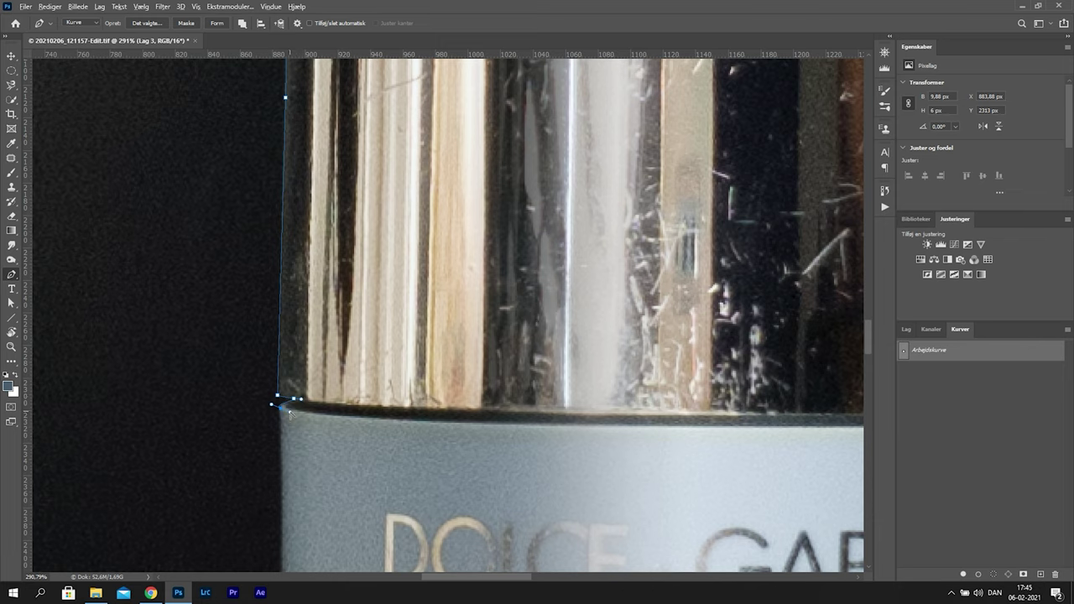
Extend the path down the body's left edge to just above the base ring
scroll(289, 453, down, 10)
scroll(290, 453, left, 3)
click(401, 414)
drag(410, 414, 486, 100)
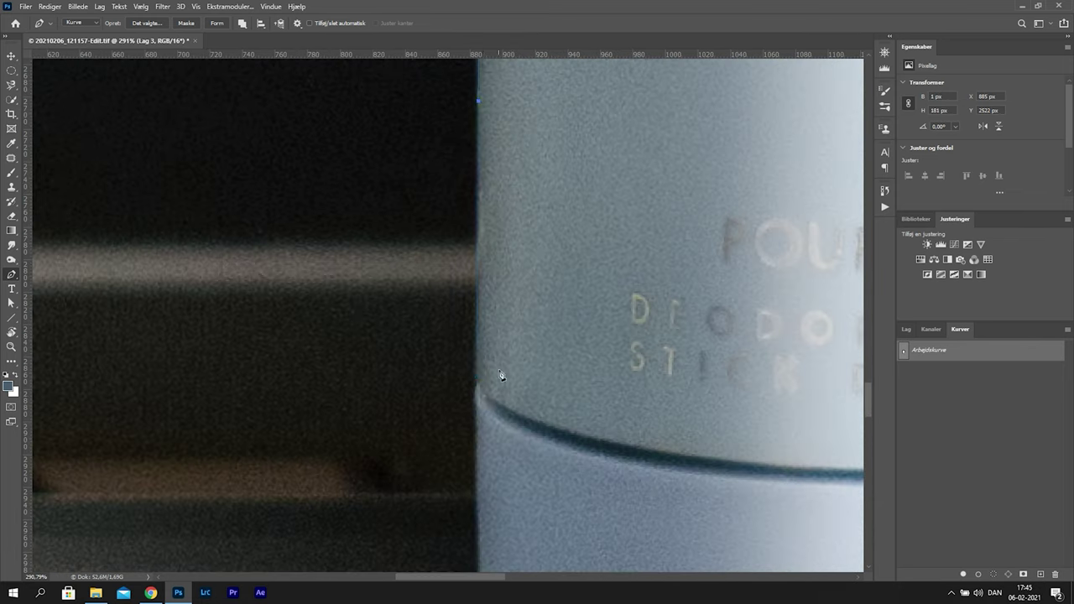
click(476, 375)
click(479, 383)
Trace the path past the small notch where the body meets the base ring on the left side
key(z)
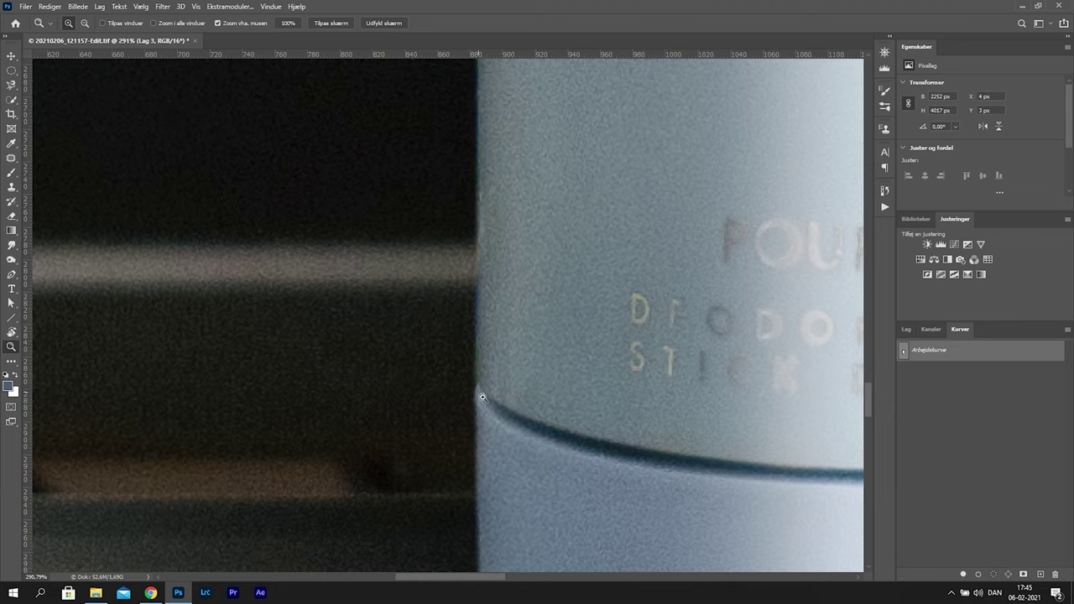
click(480, 394)
key(p)
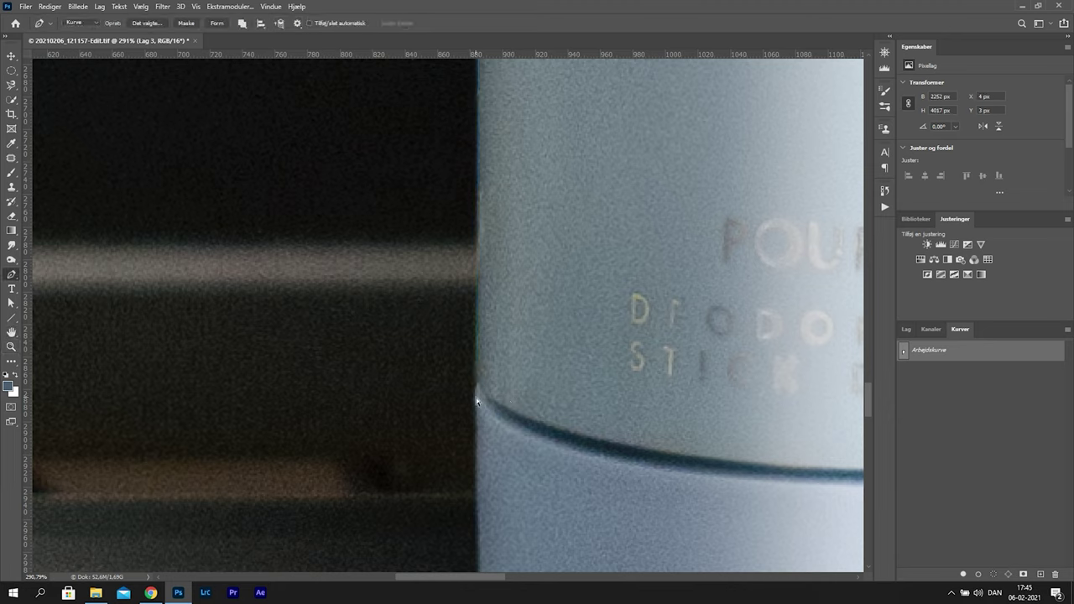
click(480, 396)
drag(476, 391, 478, 434)
Carry the path down the base ring's left edge, around its lower corner and along the bottom curve
scroll(487, 403, down, 6)
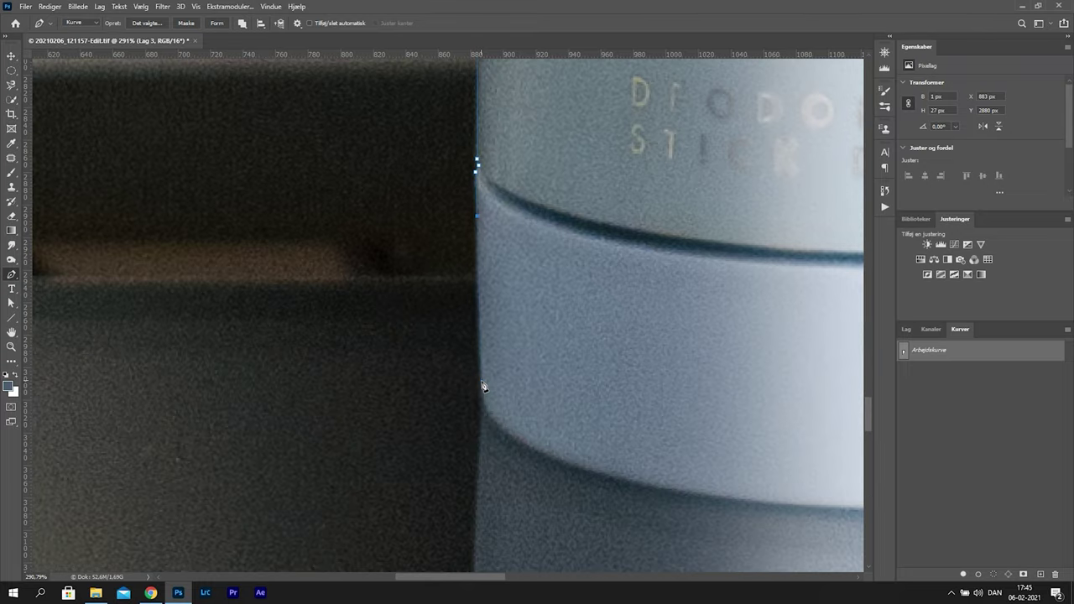
click(481, 383)
drag(502, 432, 480, 416)
drag(762, 509, 693, 496)
drag(762, 527, 243, 415)
Fit the path to the right half of the base's bottom curve and continue it up the right edge
drag(776, 304, 781, 223)
drag(303, 404, 307, 408)
drag(772, 386, 740, 402)
drag(307, 408, 430, 406)
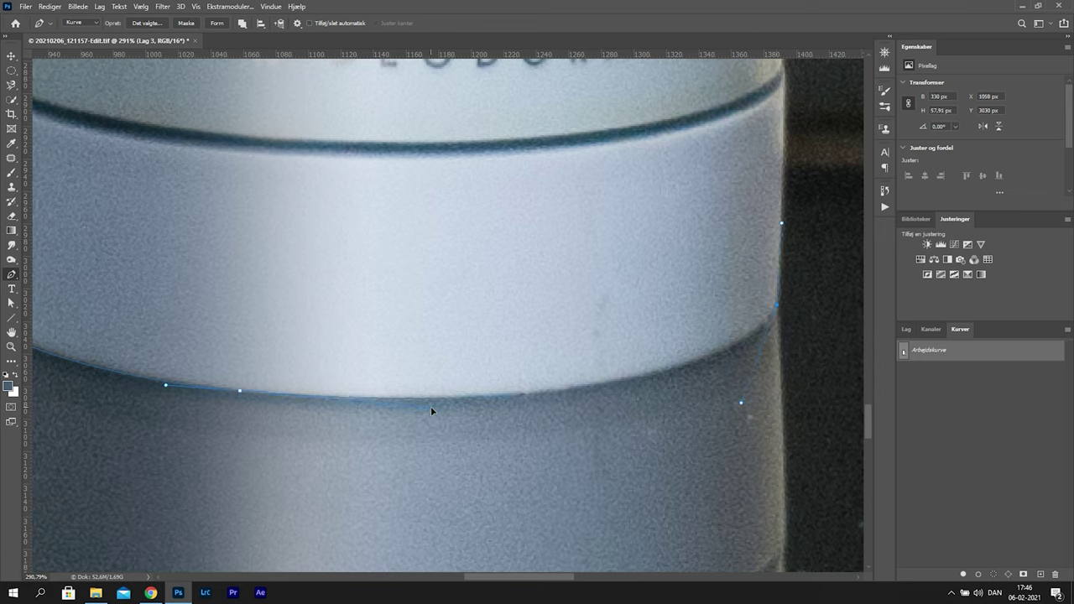
drag(741, 403, 735, 399)
drag(828, 176, 760, 386)
click(718, 299)
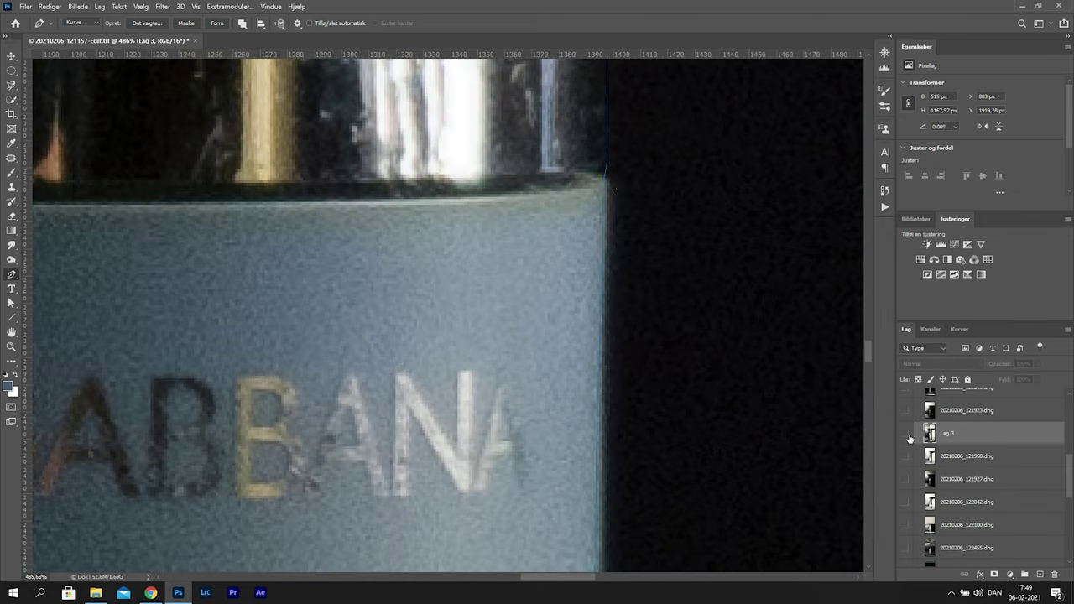
Adjust the path's anchor handles at the right end of the cap and body seam to follow the product's outline
scroll(608, 252, up, 3)
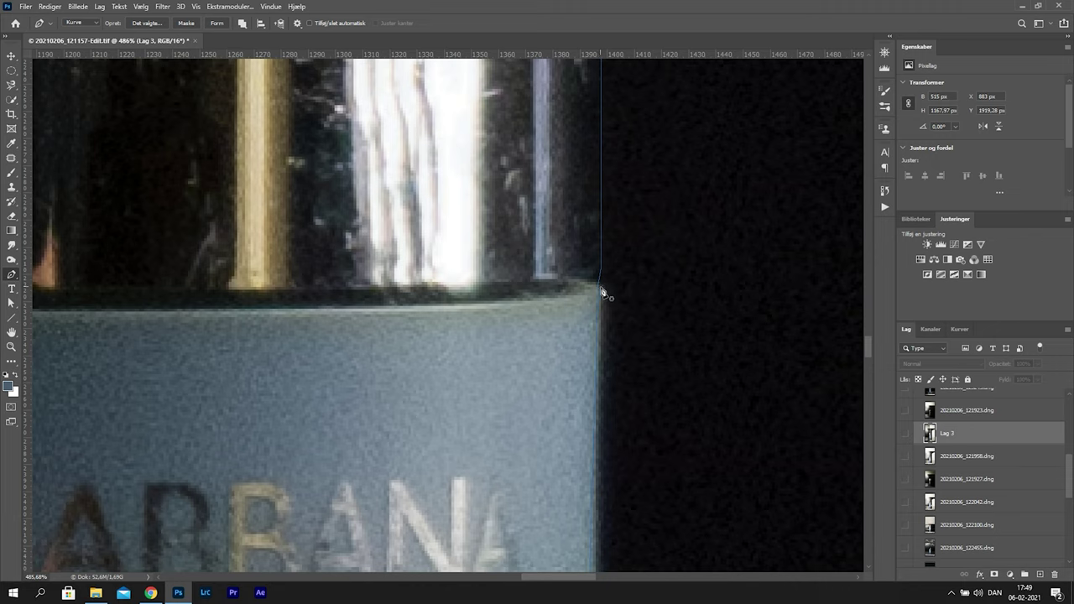
key(a)
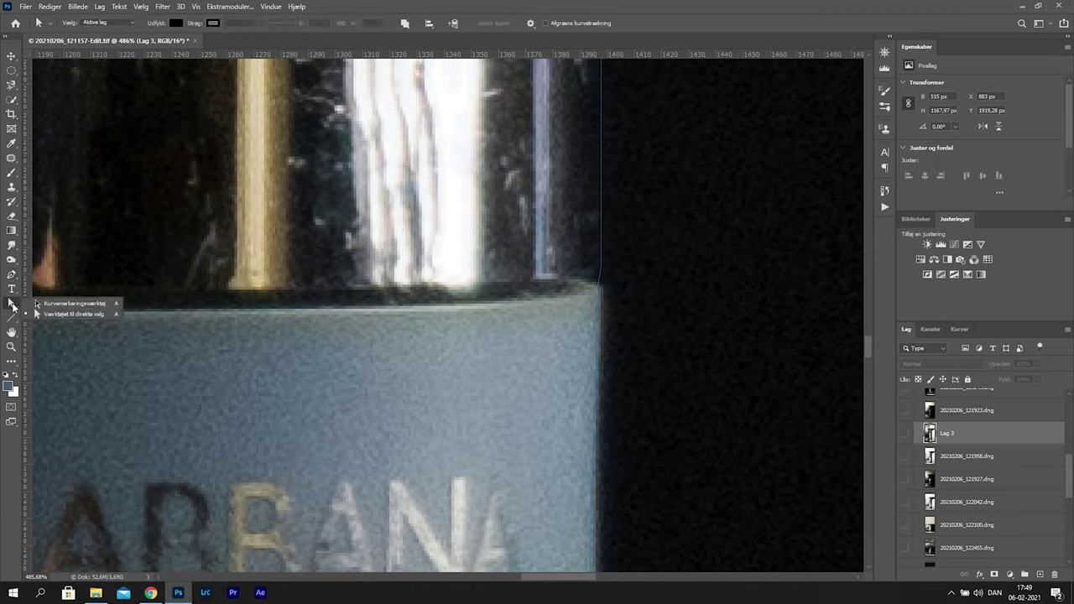
click(598, 288)
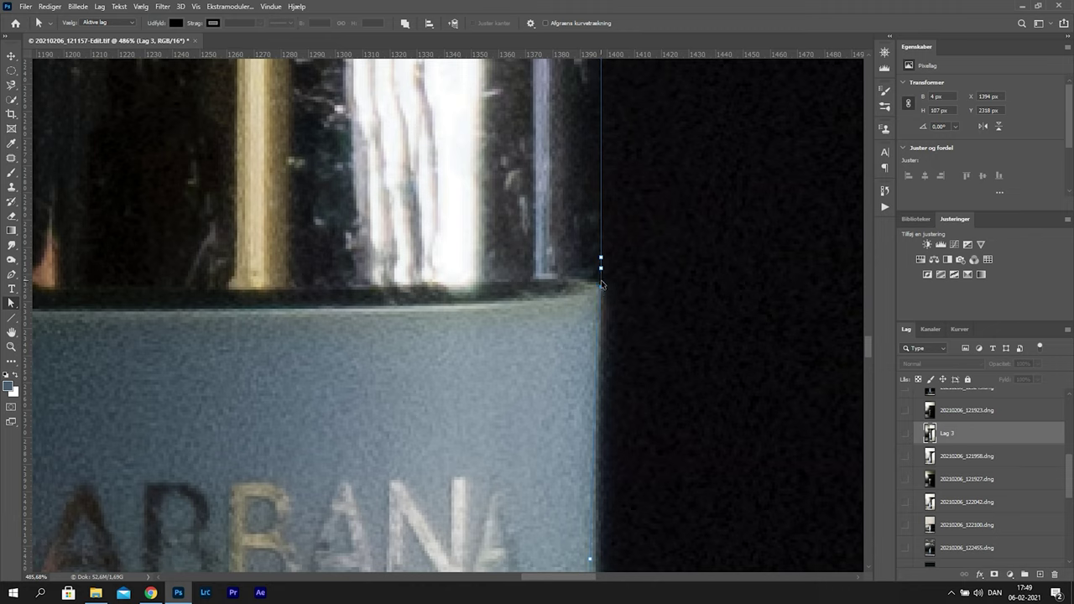
drag(601, 268, 585, 280)
click(587, 284)
click(601, 290)
key(p)
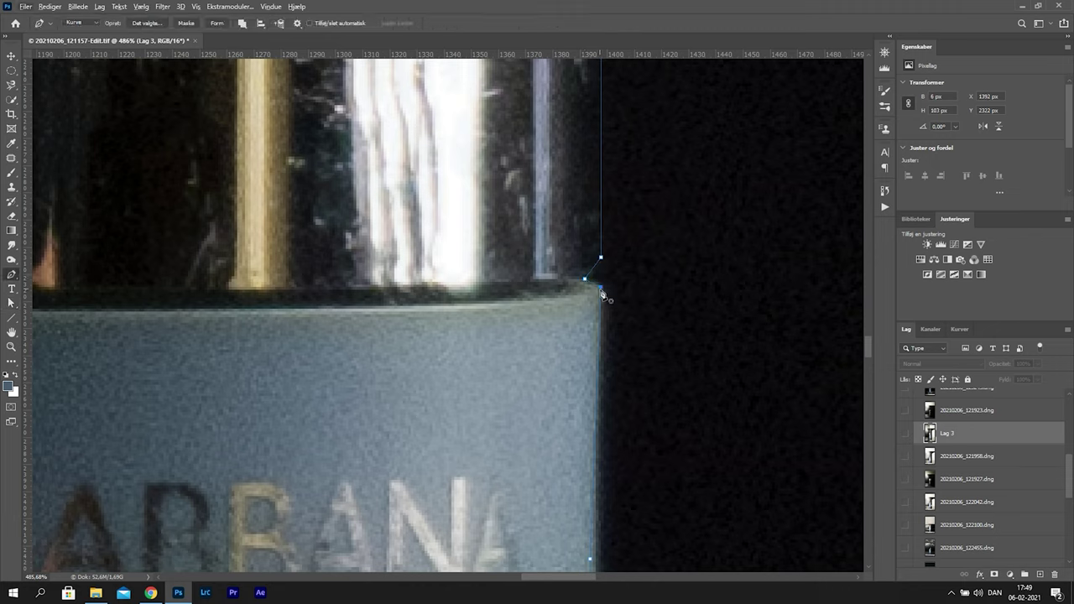
mouse_move(587, 281)
mouse_down()
mouse_move(586, 292)
mouse_move(595, 280)
mouse_move(577, 284)
mouse_move(604, 283)
mouse_up()
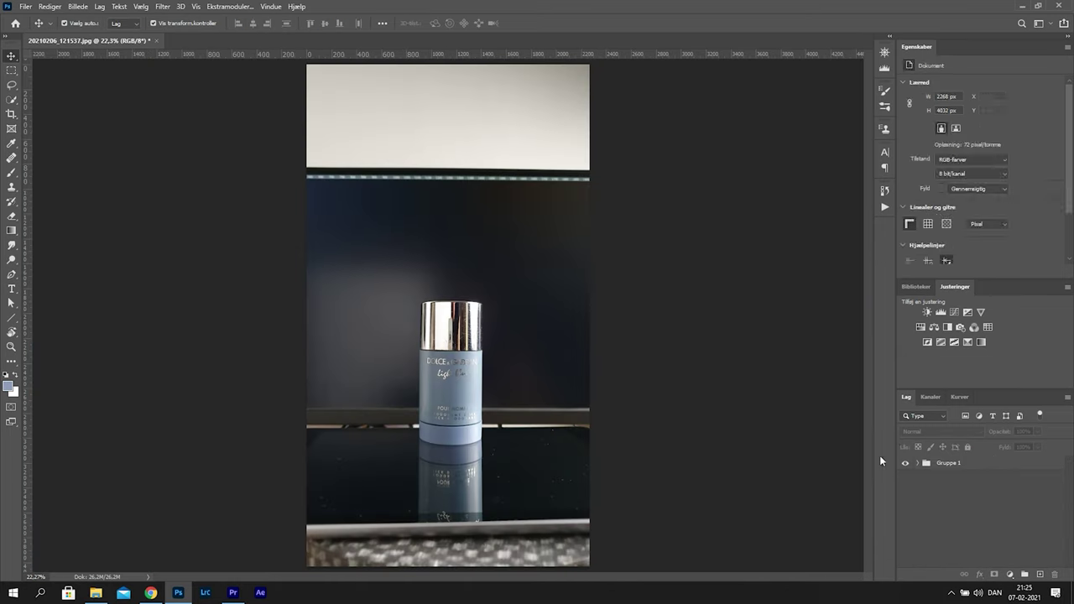
Load the product path as a selection and use it to mask Gruppe 1
click(956, 398)
click(912, 427)
ctrl+click(910, 425)
click(905, 396)
click(925, 457)
click(994, 574)
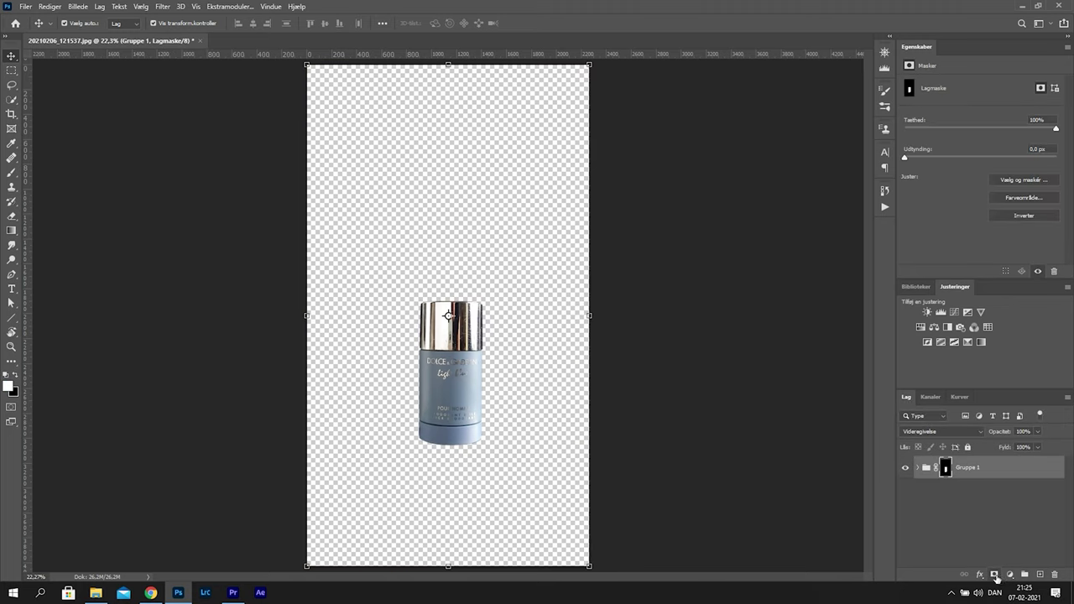
Add a new layer beneath Gruppe 1 and fill it with the blue-grey foreground colour using the Paint Bucket
click(1041, 576)
drag(964, 475, 962, 508)
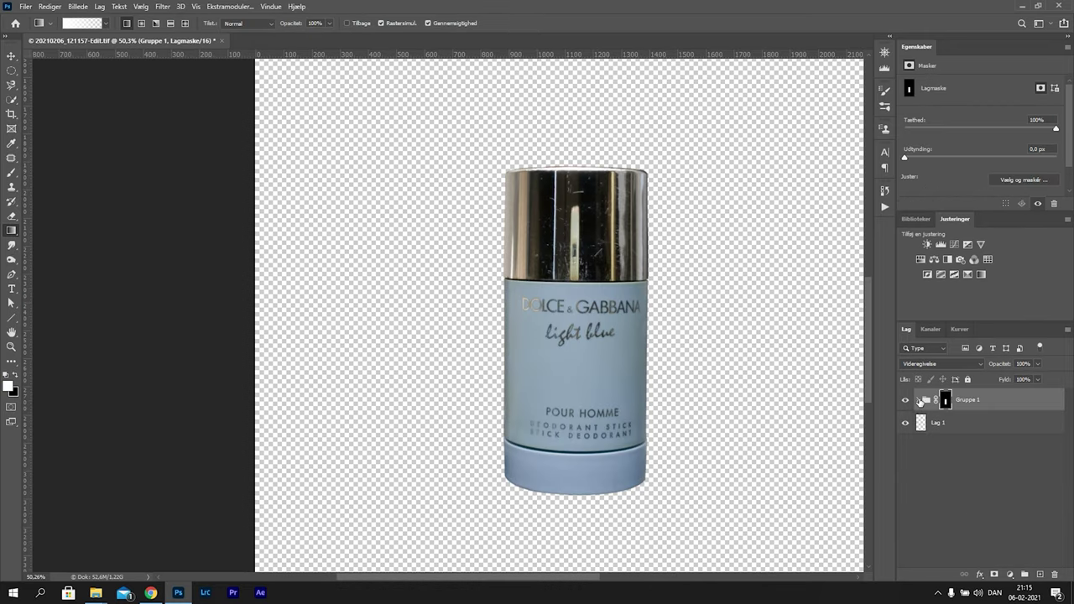
click(922, 399)
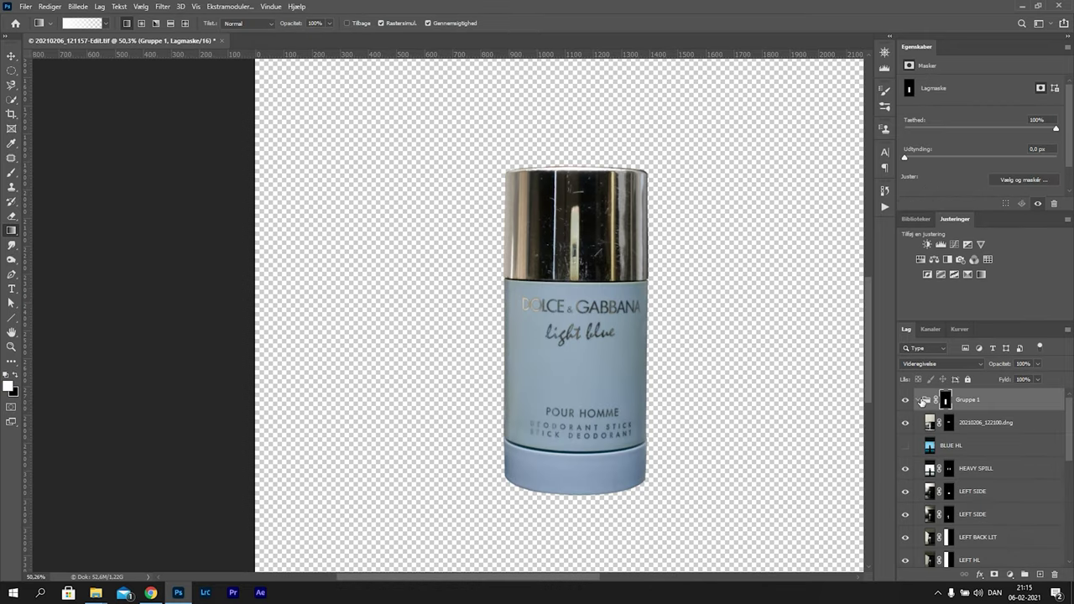
click(977, 544)
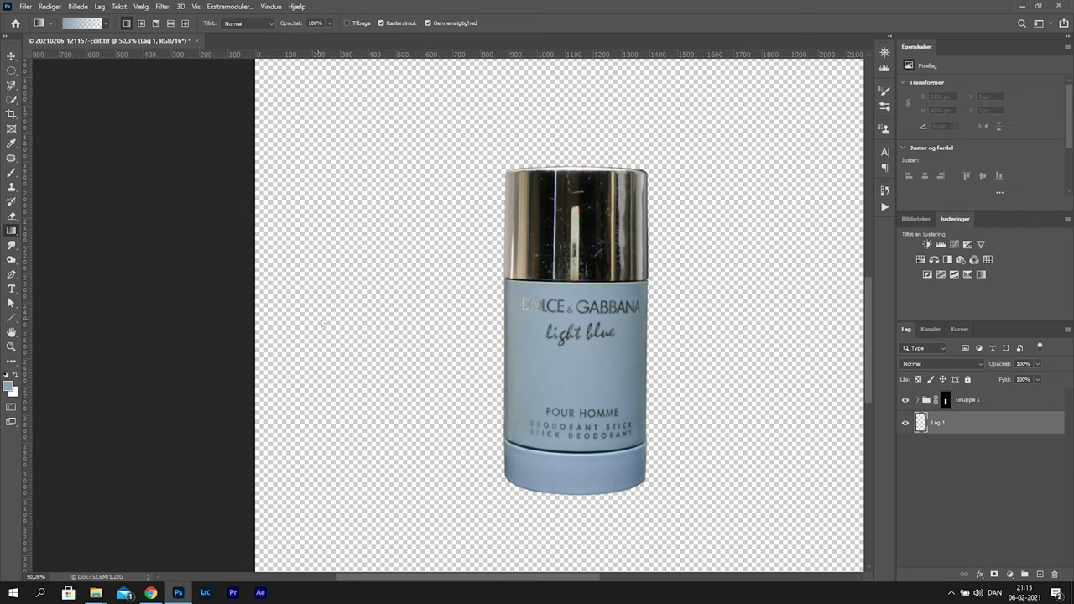
right_click(20, 234)
click(52, 243)
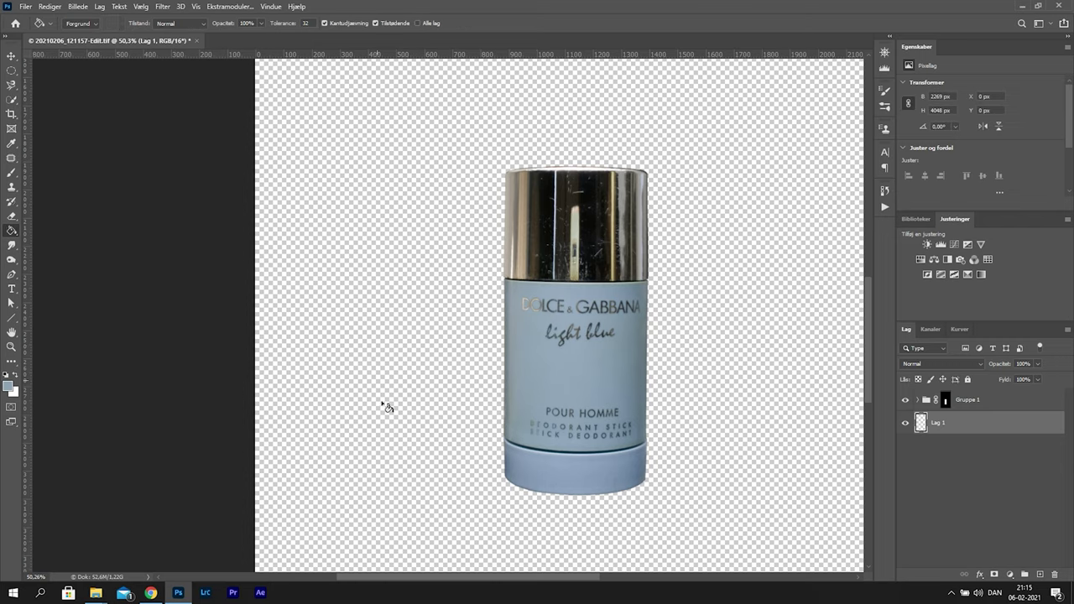
click(384, 406)
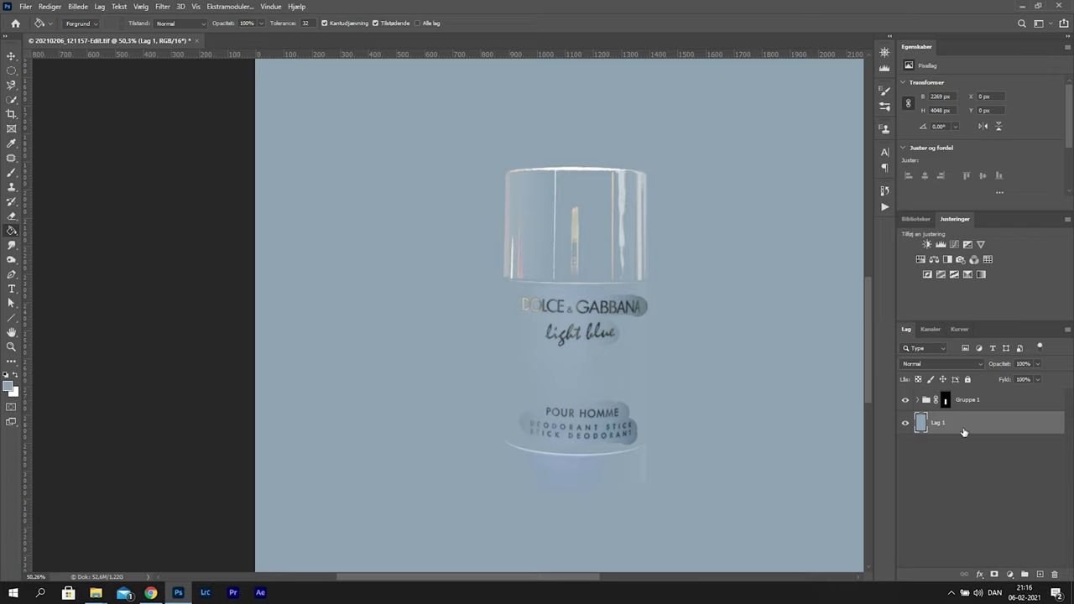
Change Gruppe 1's blend mode from pass-through (Videregivelse) to Normal
click(984, 402)
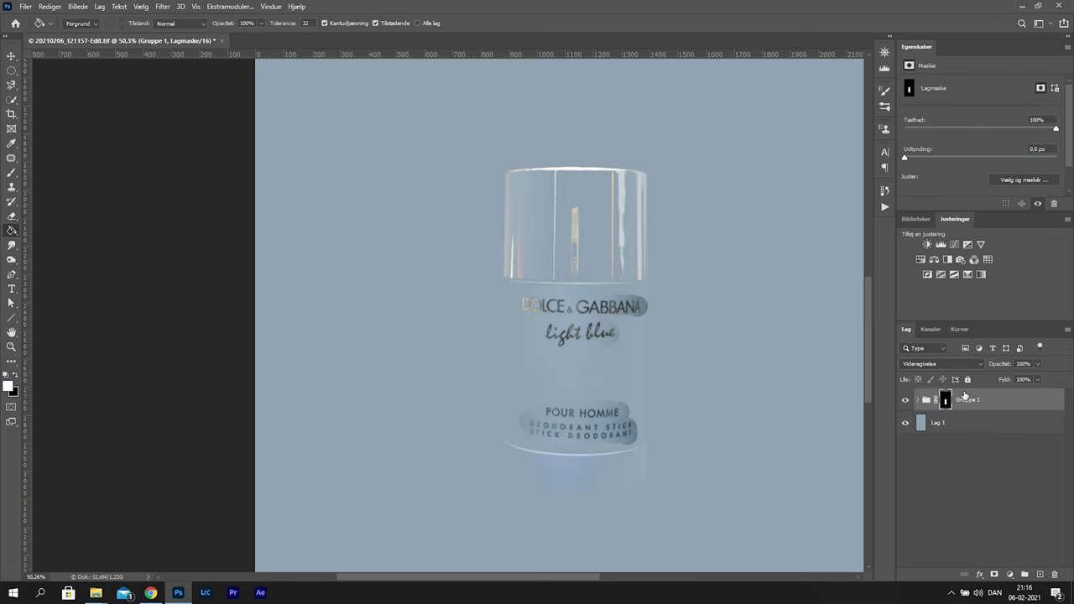
click(943, 365)
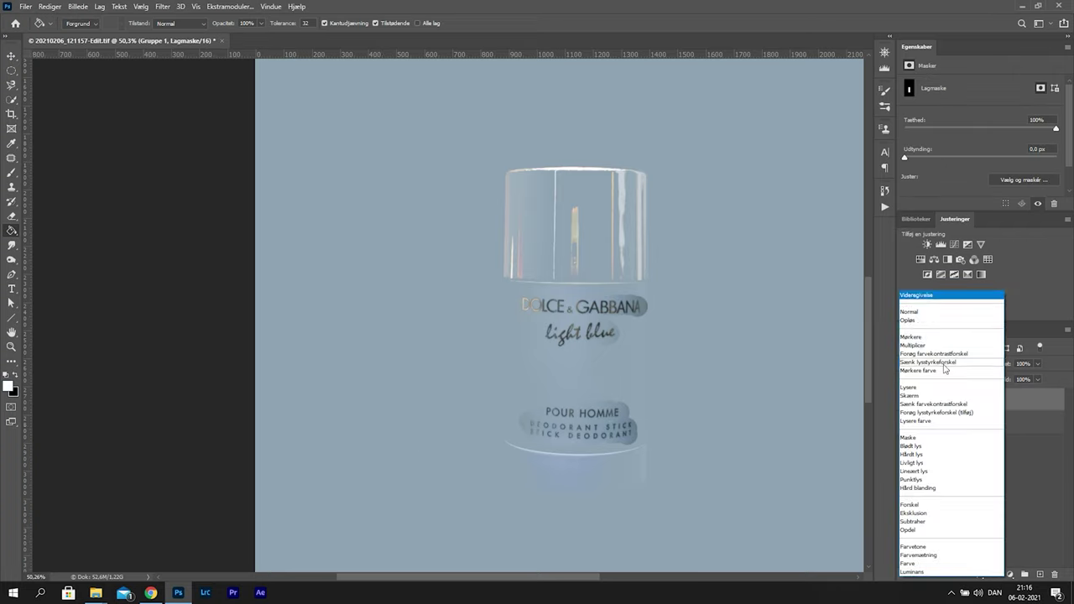
click(940, 314)
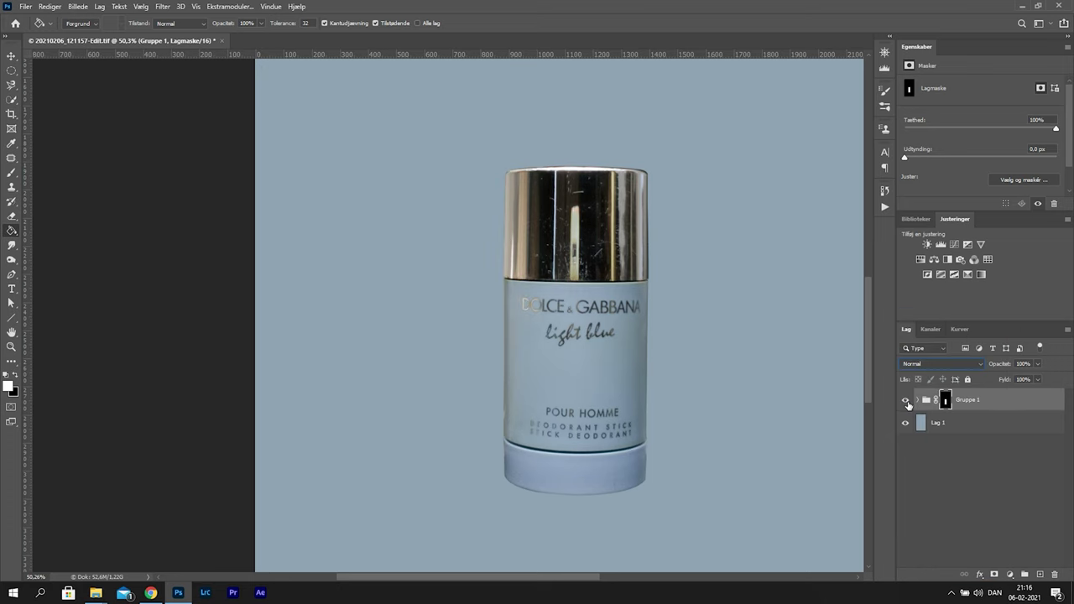
Compare the image with Gruppe 1 and Lag 1 switched on and off, and inspect the cutout's edges up close
click(907, 401)
click(906, 401)
click(910, 423)
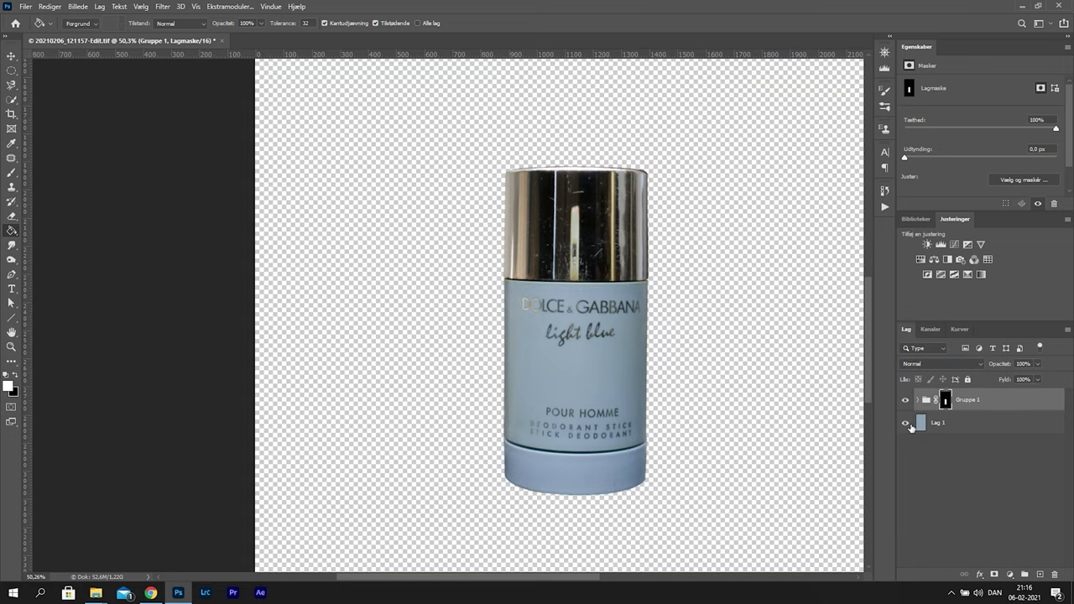
click(909, 423)
click(910, 424)
click(910, 424)
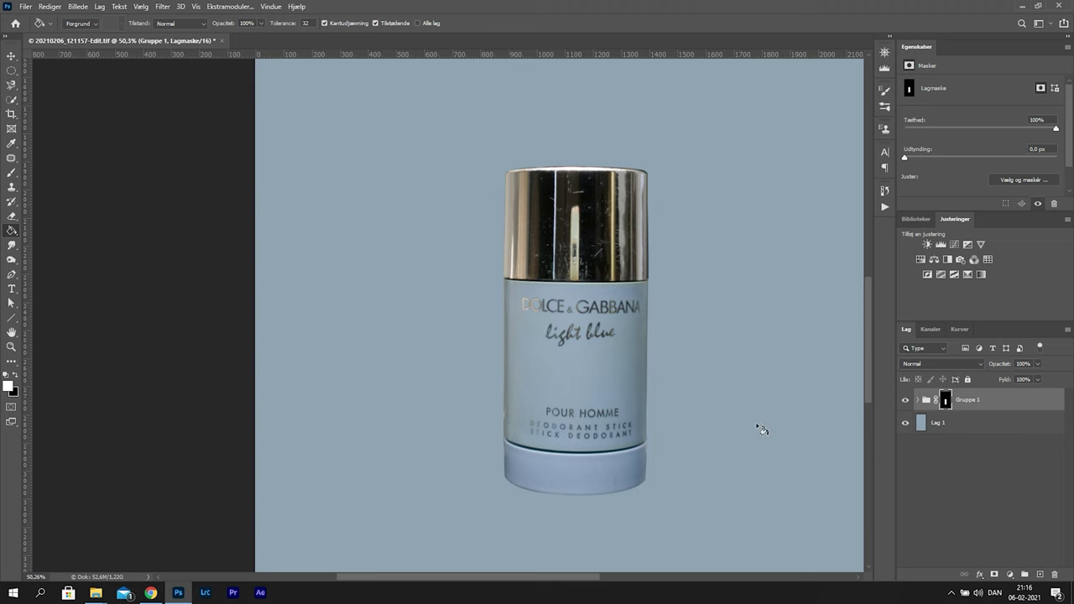
key(z)
drag(543, 431, 522, 432)
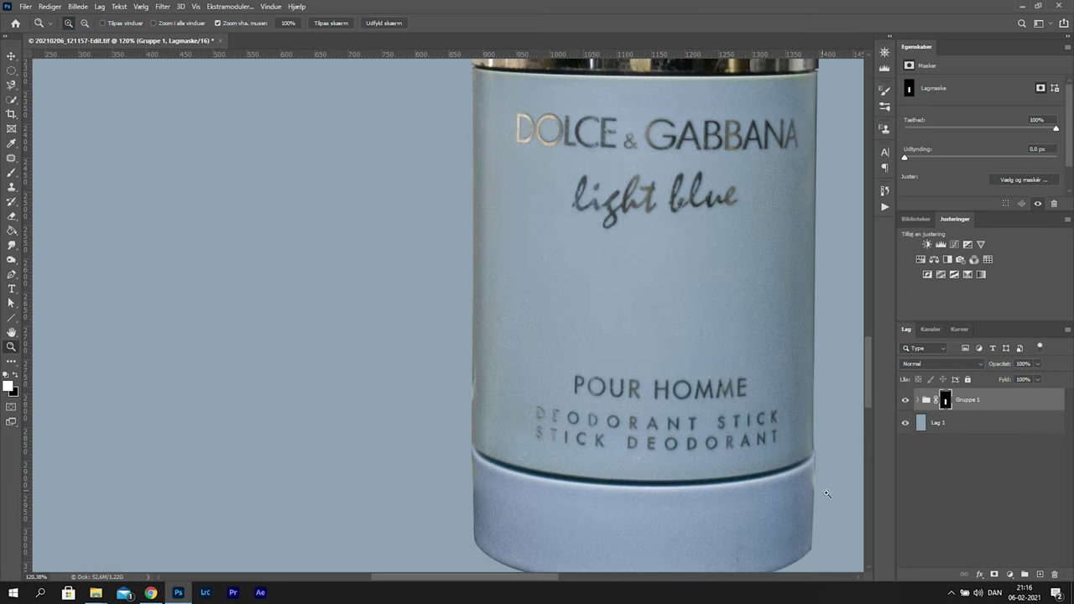
mouse_move(774, 300)
mouse_down()
mouse_move(774, 568)
mouse_move(779, 529)
mouse_move(746, 496)
mouse_move(707, 293)
mouse_move(691, 347)
mouse_move(665, 356)
mouse_up()
key(g)
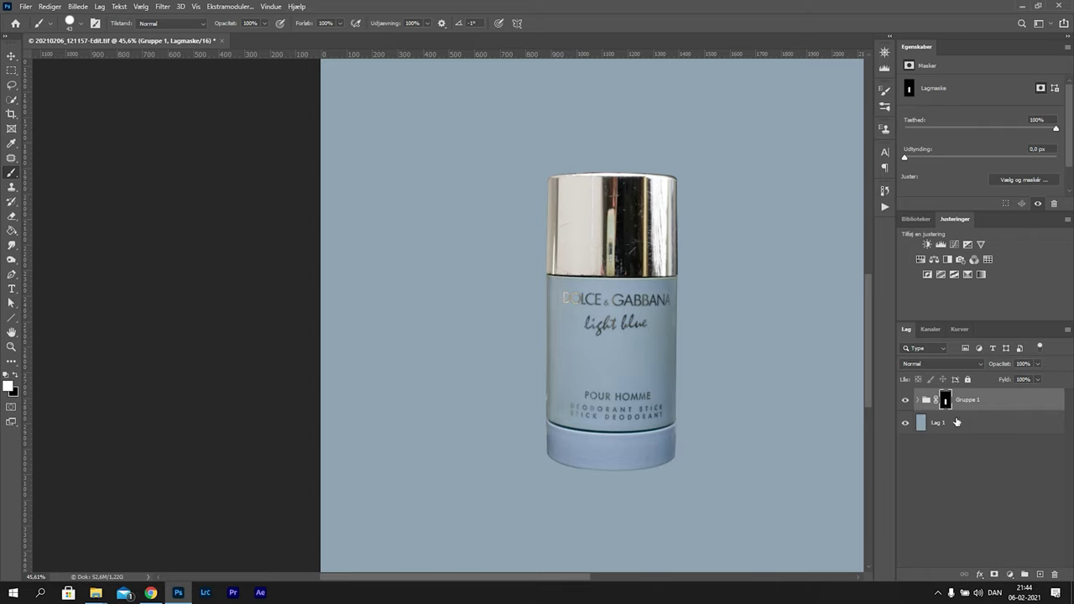
Duplicate Gruppe 1, load the body path as a selection and return to the layers with the copy active
key(ctrl+j)
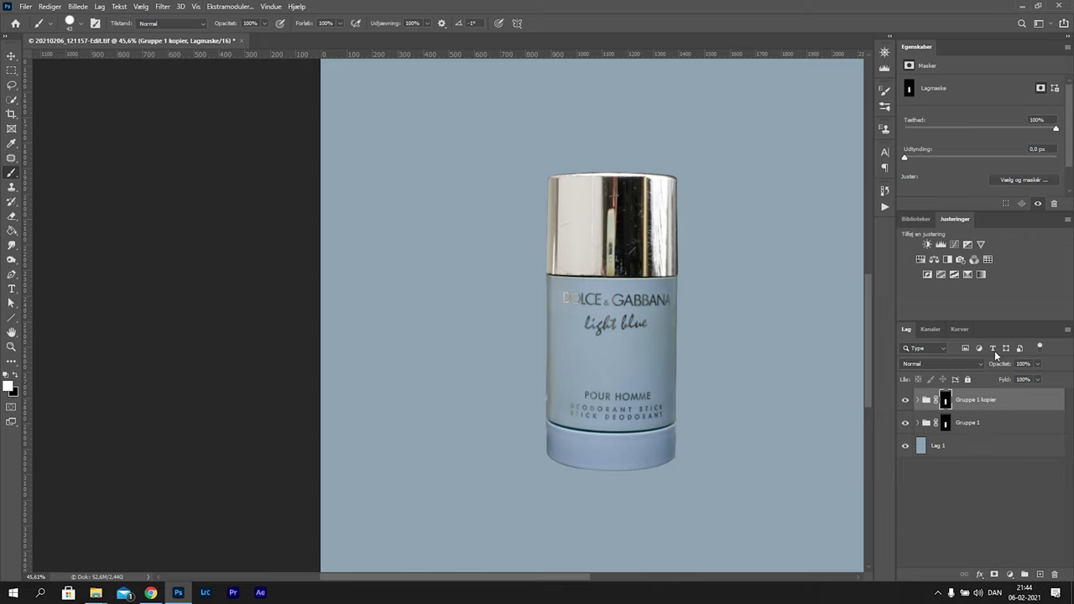
click(966, 332)
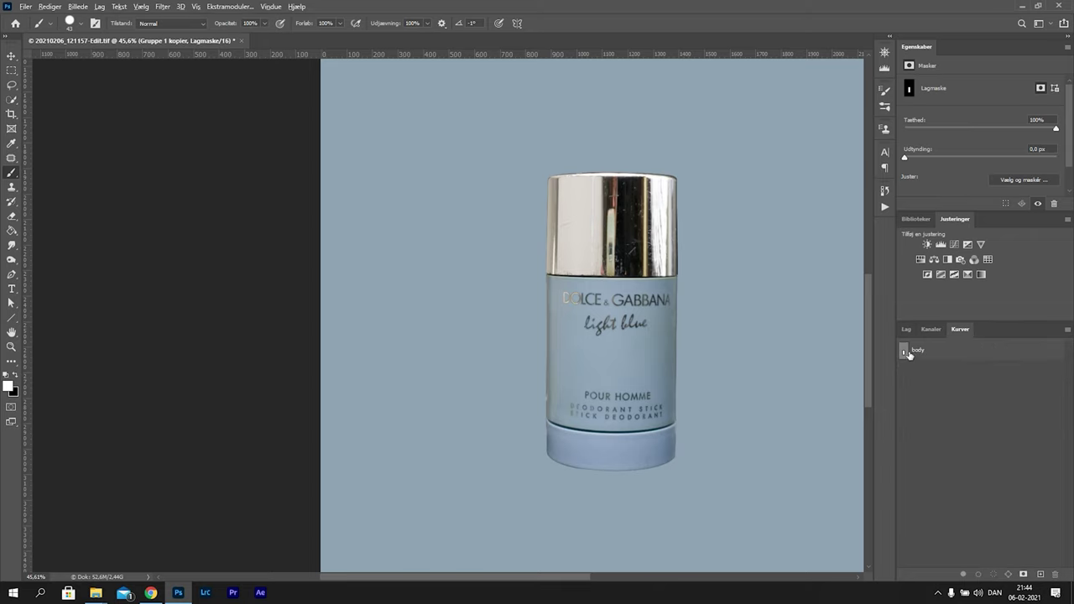
click(909, 354)
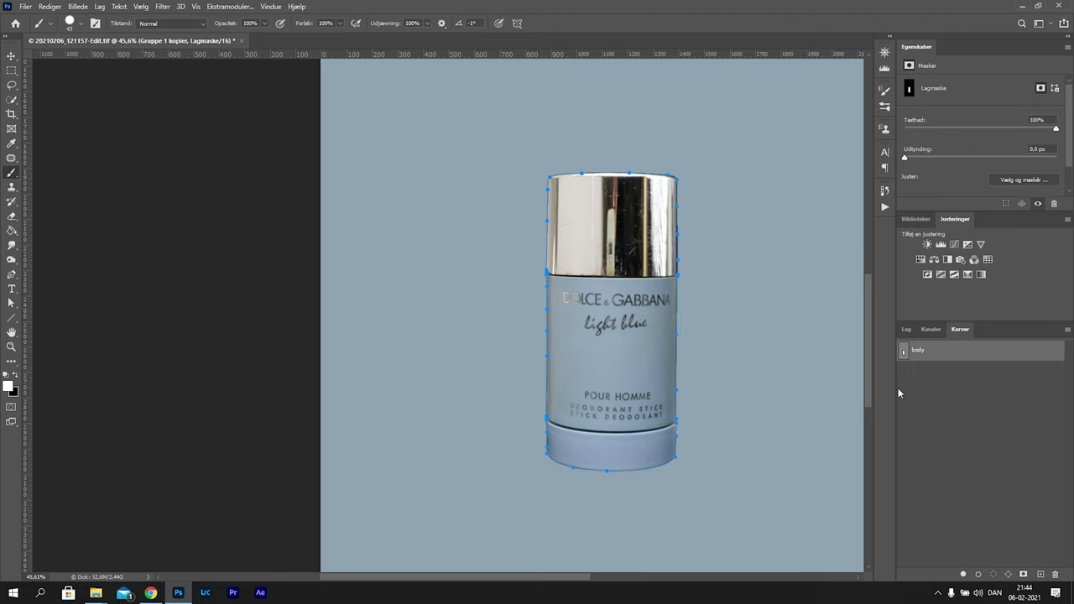
ctrl+click(901, 356)
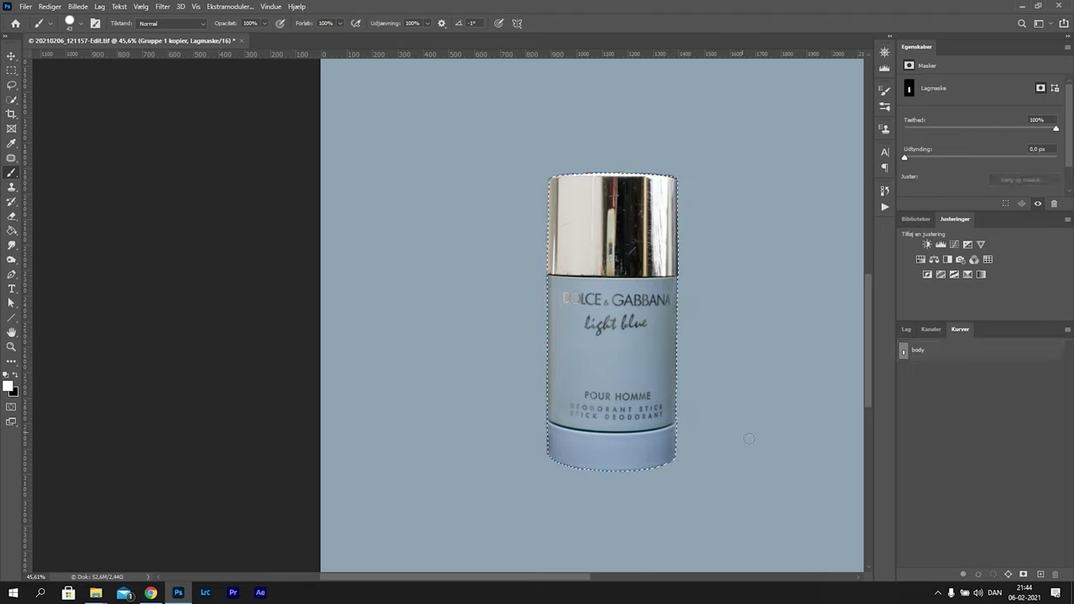
click(907, 330)
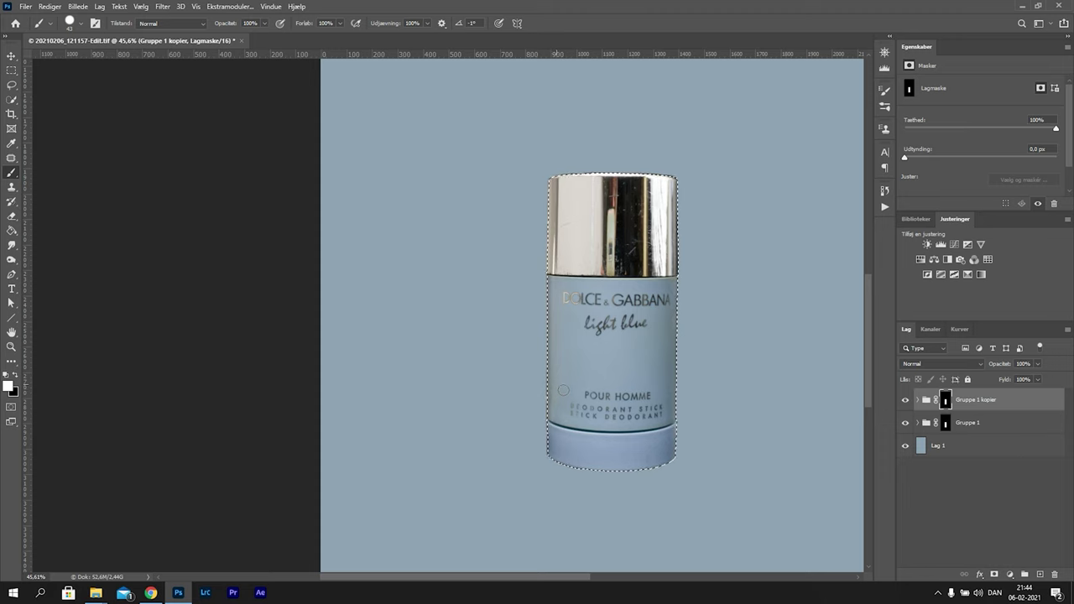
Clone clean body texture over the flaws along the deodorant's lower edges on Lag 2
key(z)
drag(563, 391, 607, 372)
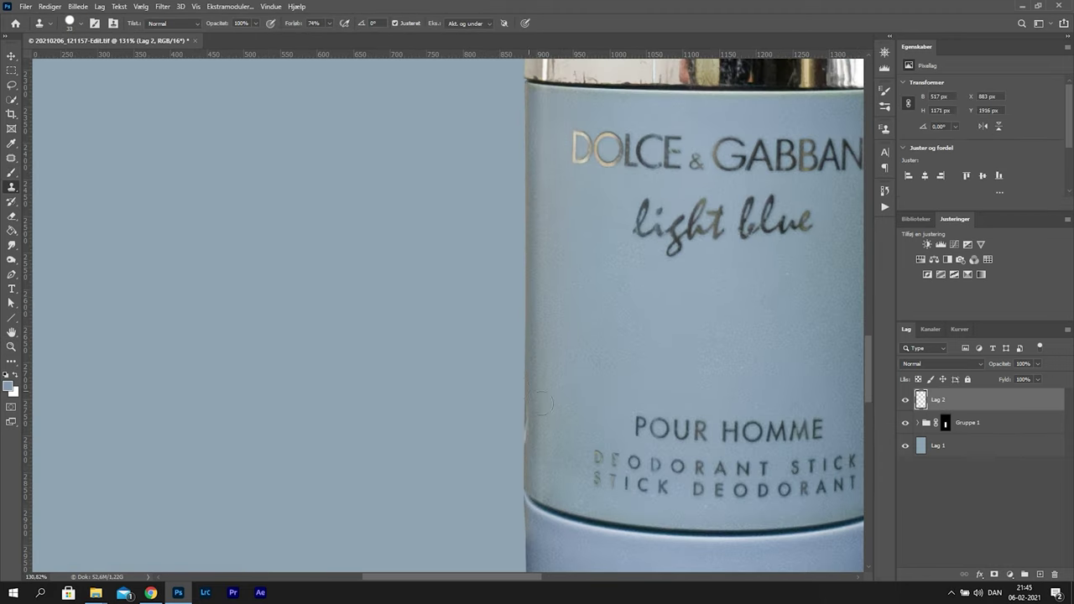
alt+click(531, 388)
click(526, 437)
mouse_move(622, 398)
mouse_down()
mouse_move(568, 234)
mouse_move(512, 243)
mouse_move(424, 281)
mouse_move(409, 303)
mouse_up()
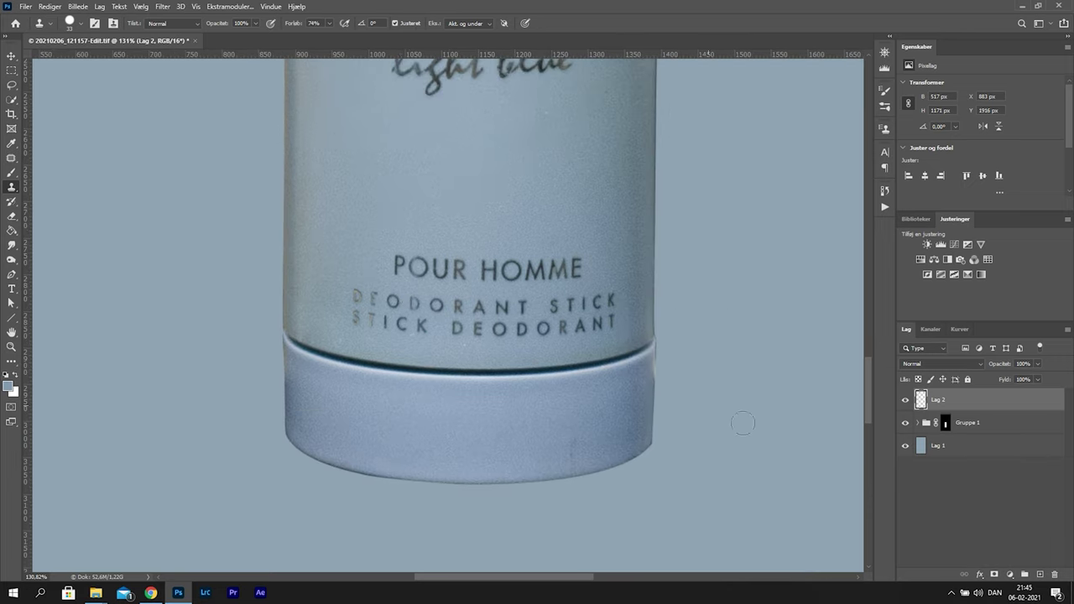
drag(668, 383, 706, 389)
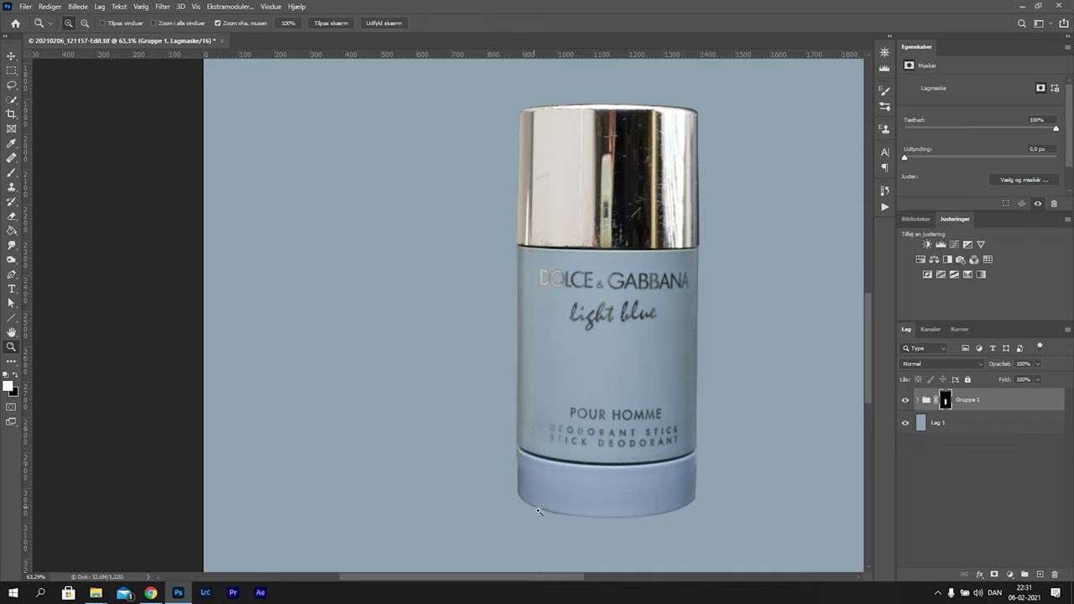
Add a new layer above Gruppe 1 and set its blend mode to Farve (Color)
click(1039, 575)
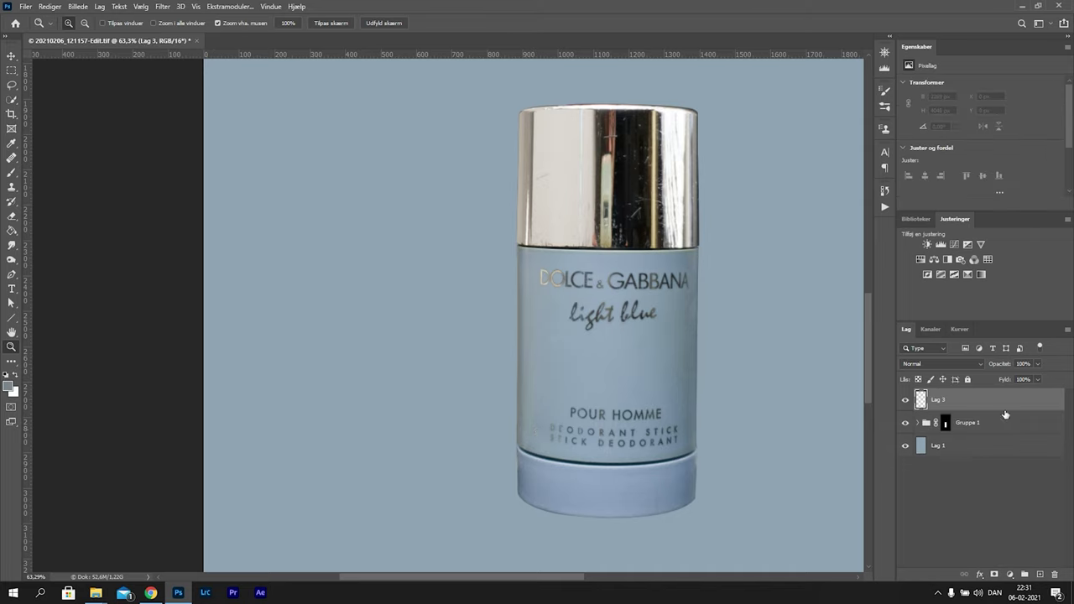
click(959, 329)
click(923, 350)
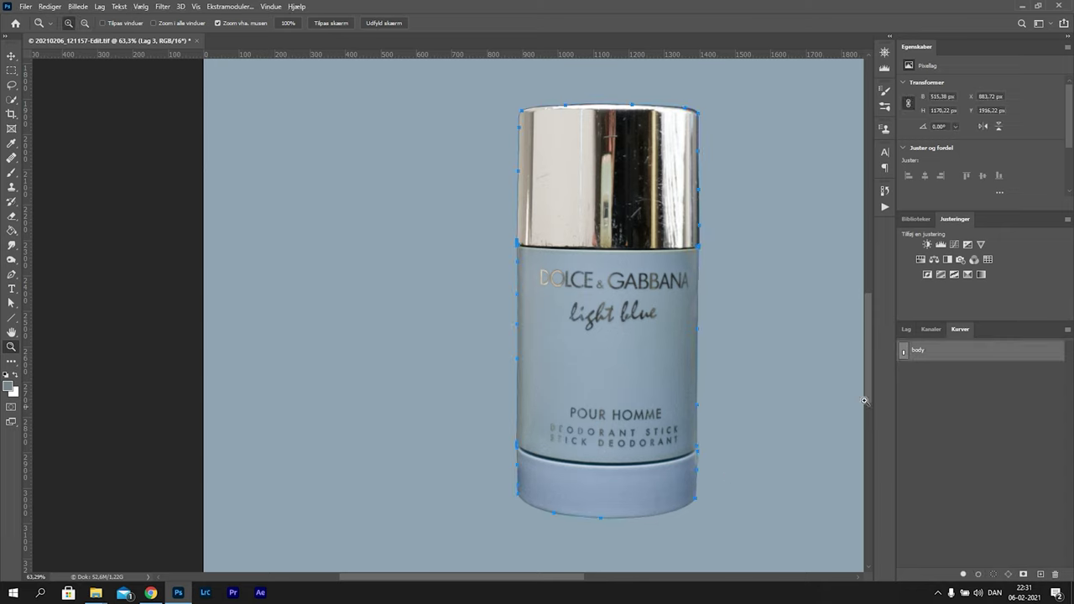
click(906, 329)
click(948, 365)
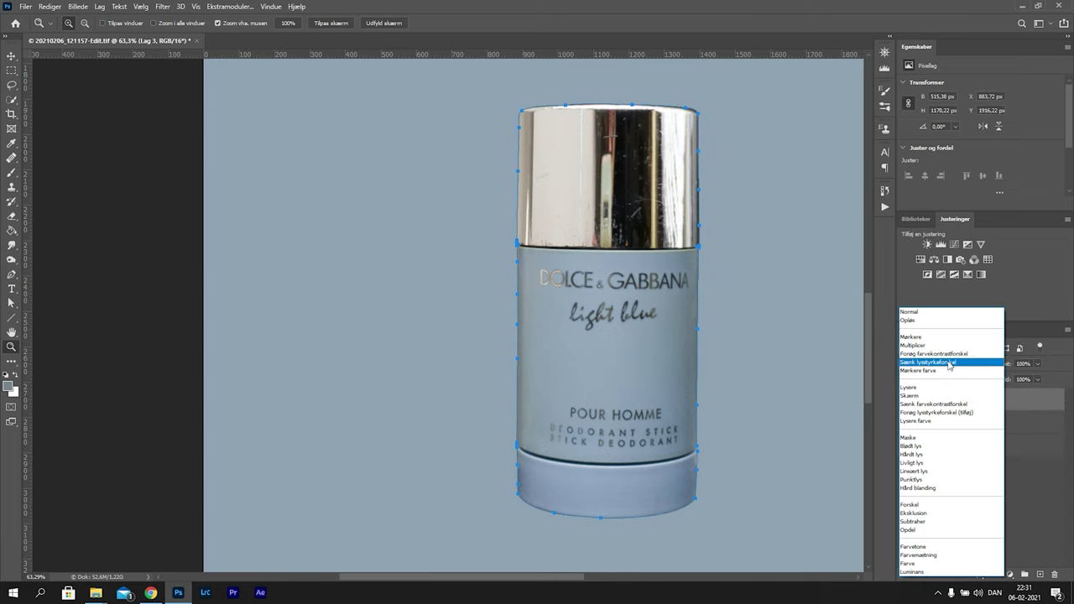
click(918, 565)
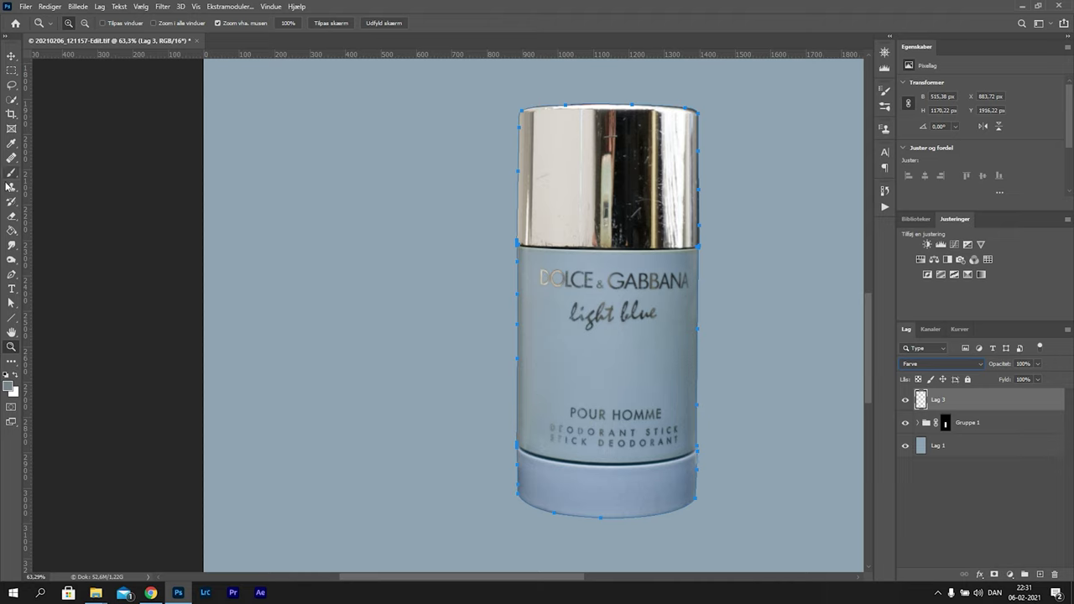
Choose the Brush and load the body path as a selection, keeping Lag 3 active for painting
click(11, 172)
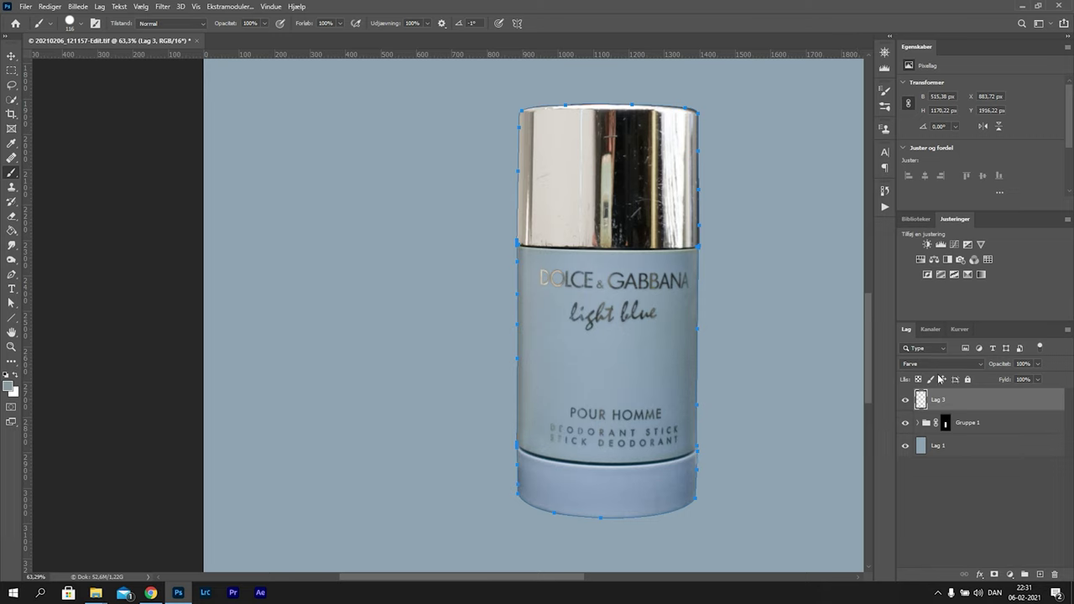
click(959, 329)
ctrl+click(905, 351)
click(906, 329)
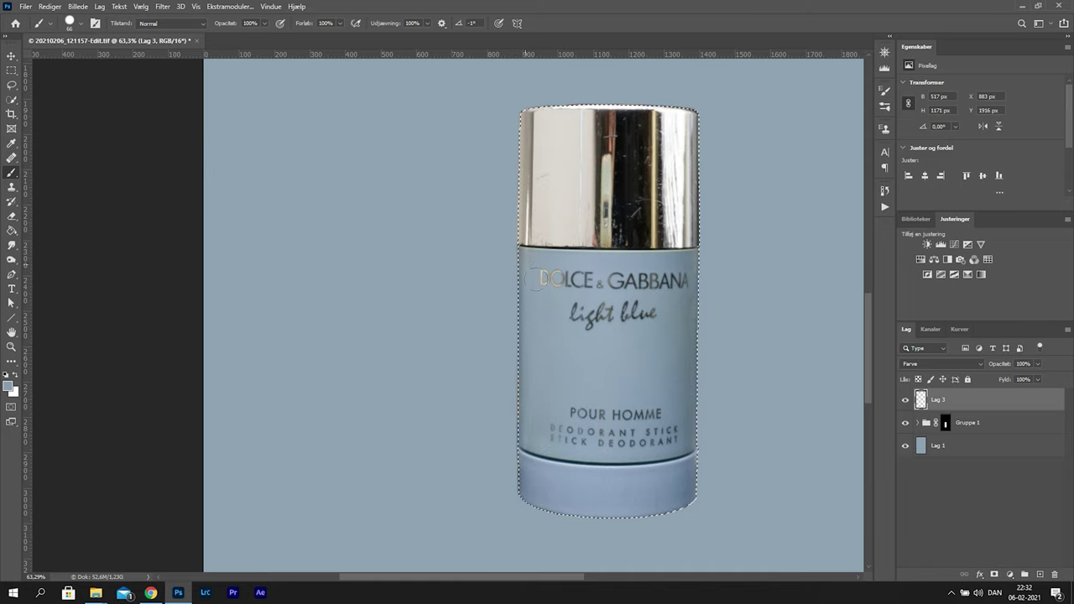
Sample the body's blue and paint out the colour cast around the Dolce & Gabbana lettering and the right edge on Lag 3
alt+click(703, 476)
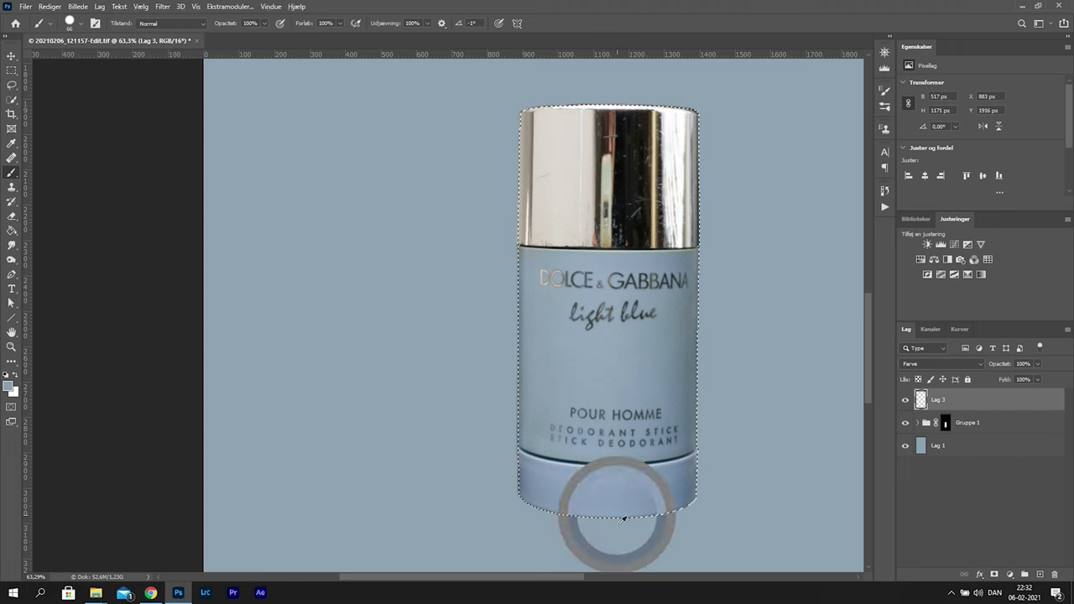
drag(523, 264, 545, 271)
drag(545, 271, 527, 283)
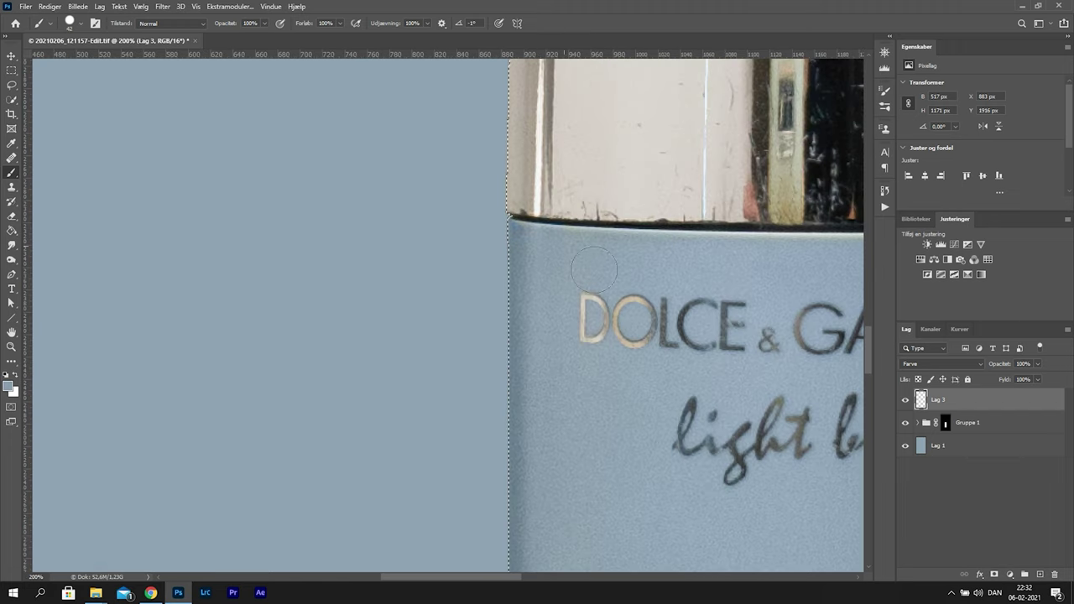
drag(721, 272, 455, 288)
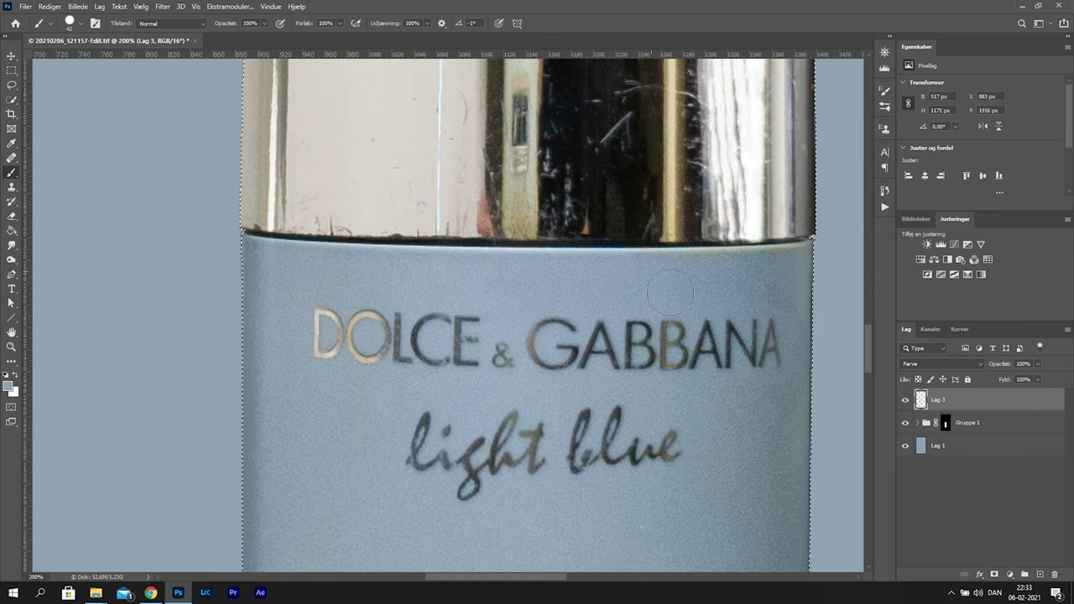
scroll(837, 329, down, 5)
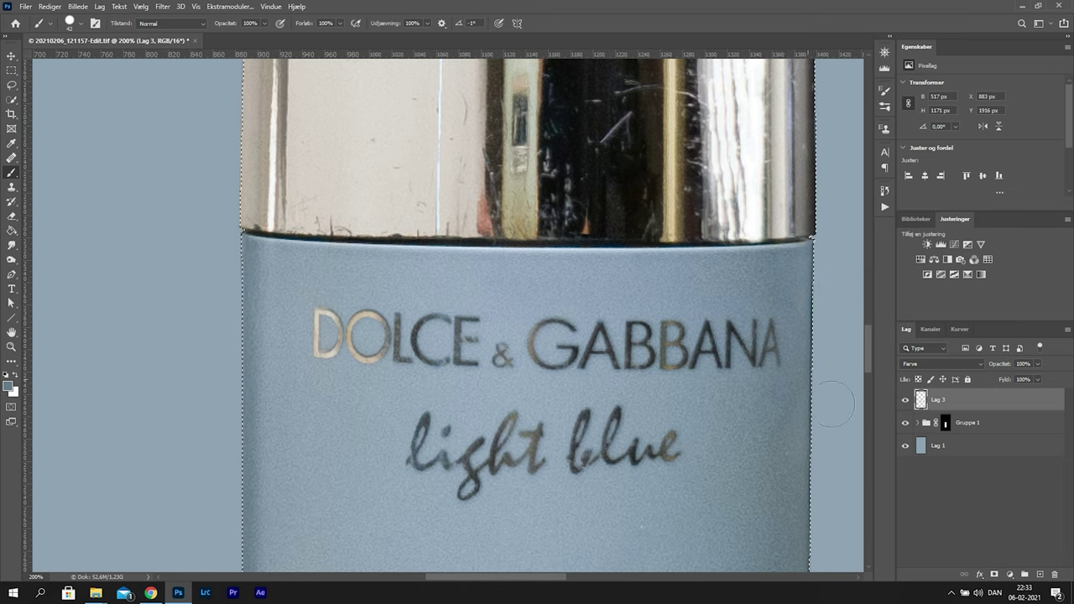
scroll(767, 305, right, 1)
scroll(779, 442, down, 3)
scroll(779, 442, right, 1)
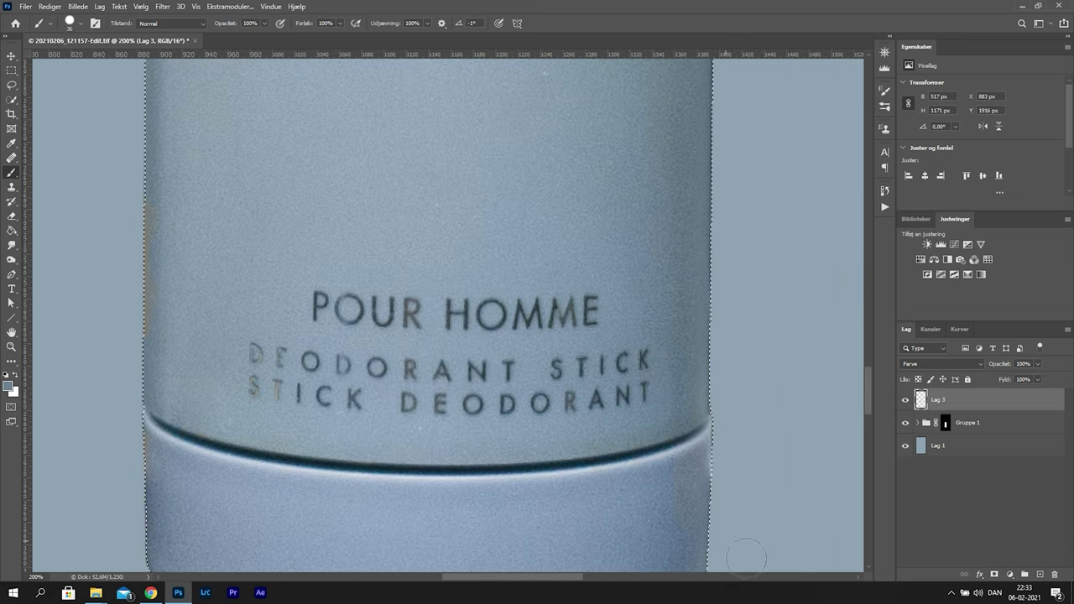
Set the brush opacity to 70% and paint blue over the brownish cast along the body's lower left edge
scroll(653, 442, left, 3)
key(7)
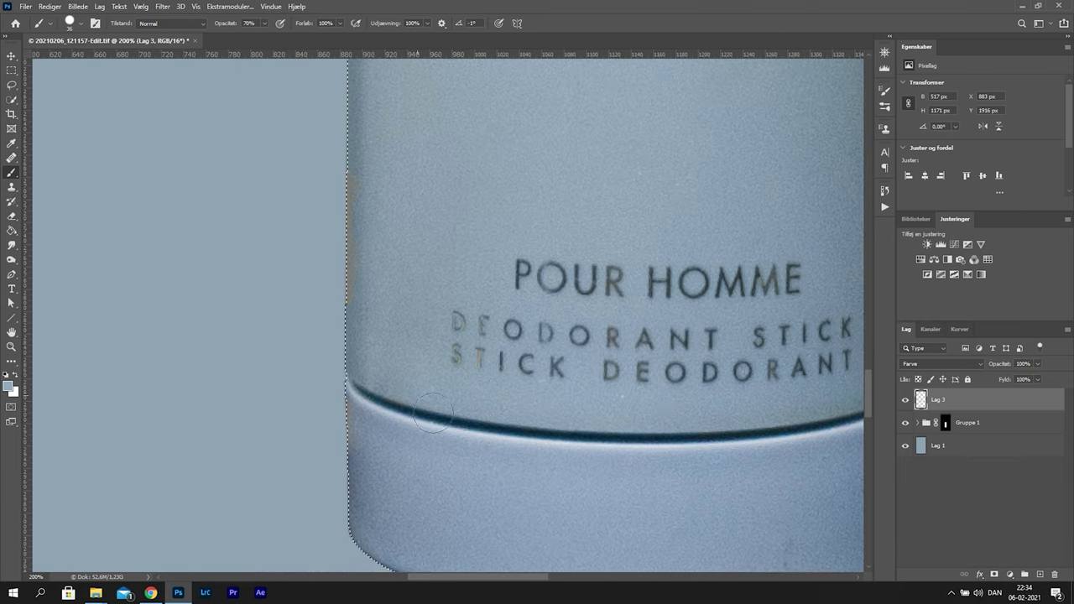
scroll(576, 291, up, 2)
scroll(576, 291, left, 3)
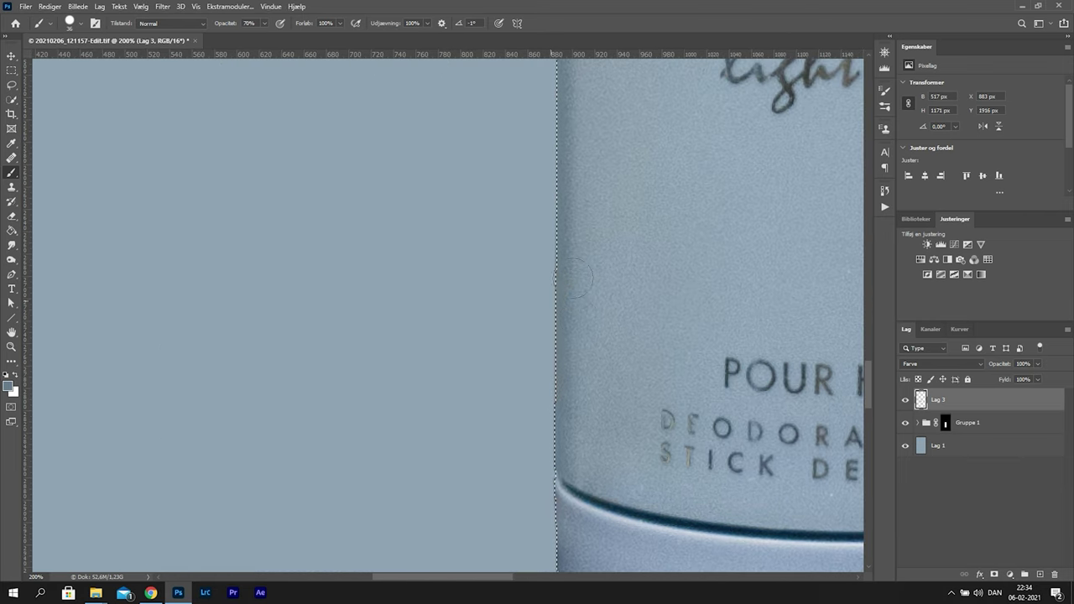
scroll(576, 292, down, 3)
scroll(576, 291, right, 4)
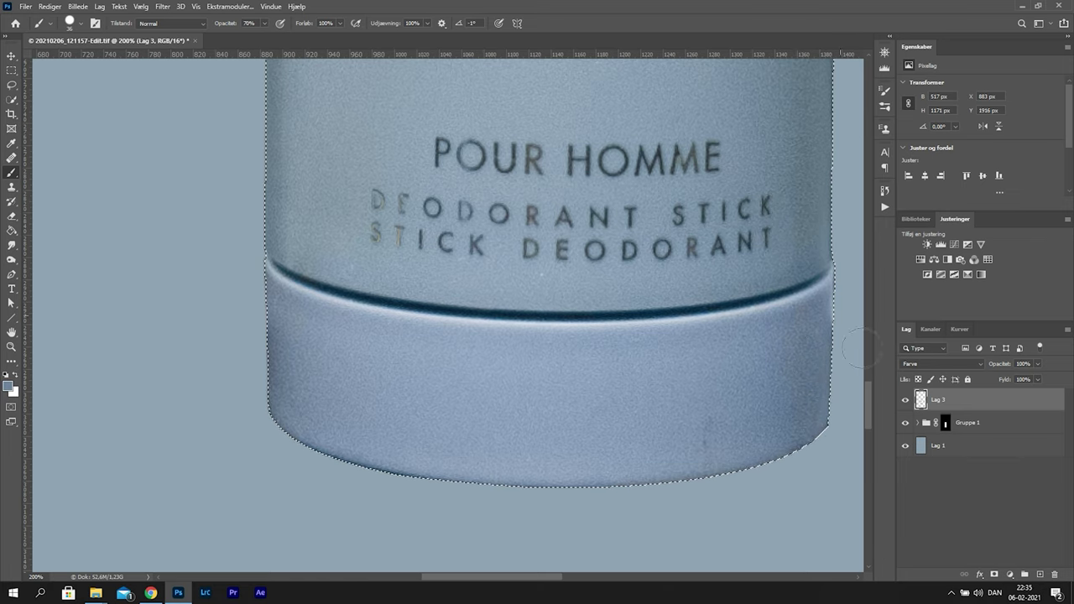
Compare the image with Lag 3 hidden and shown, and resample the body's blue to touch up the remaining colour cast
scroll(780, 401, down, 7)
click(906, 400)
click(906, 400)
scroll(687, 316, up, 6)
alt+click(560, 406)
drag(623, 149, 282, 196)
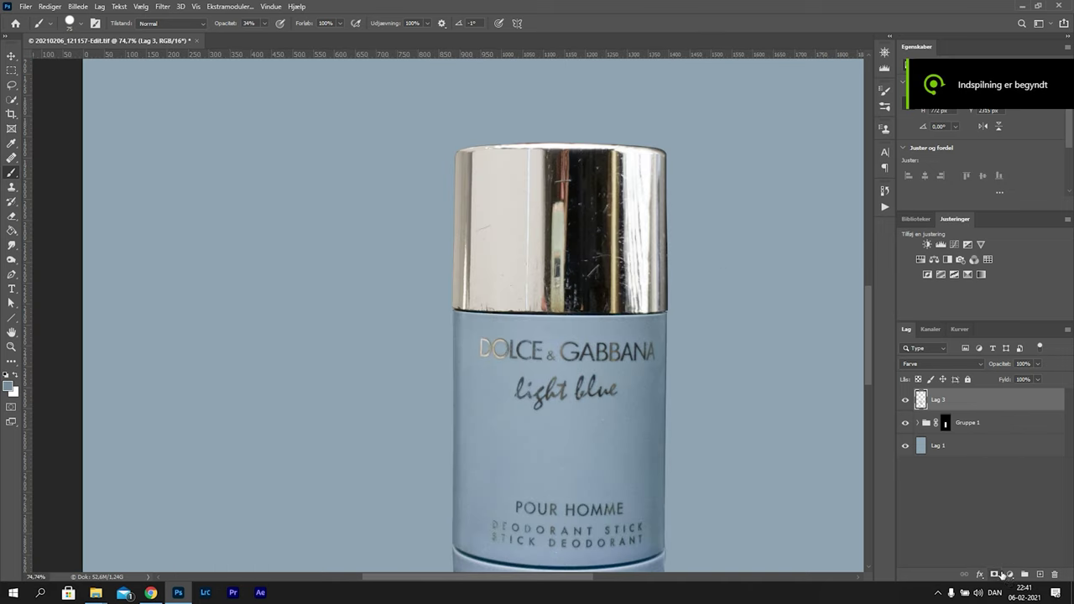
Add a Farvetone/farvemætning (Hue/Saturation) adjustment layer and set the saturation of its Gule range to -100
click(1009, 575)
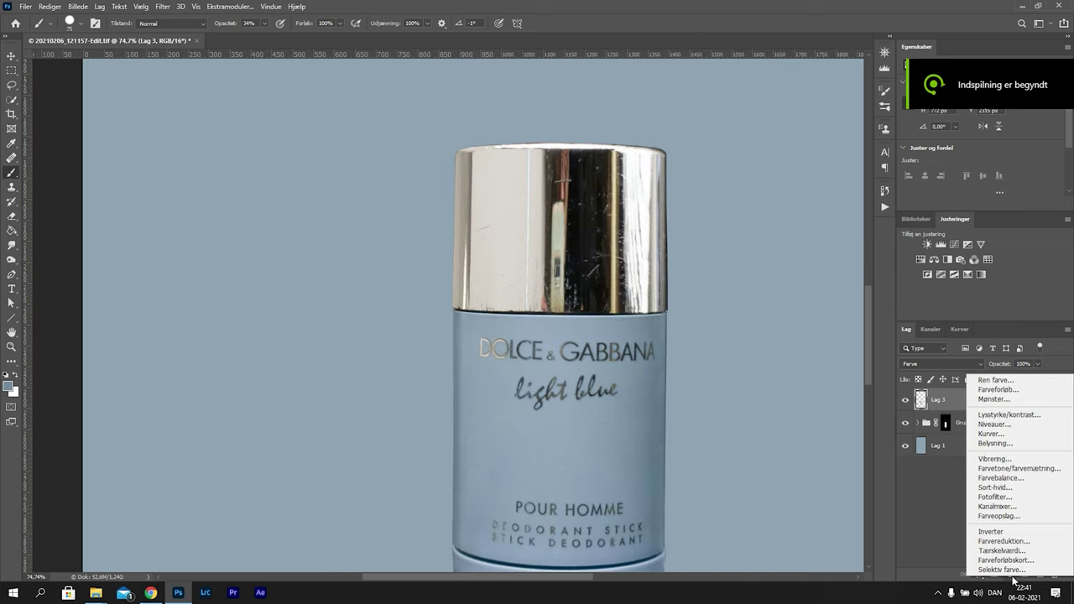
click(1017, 469)
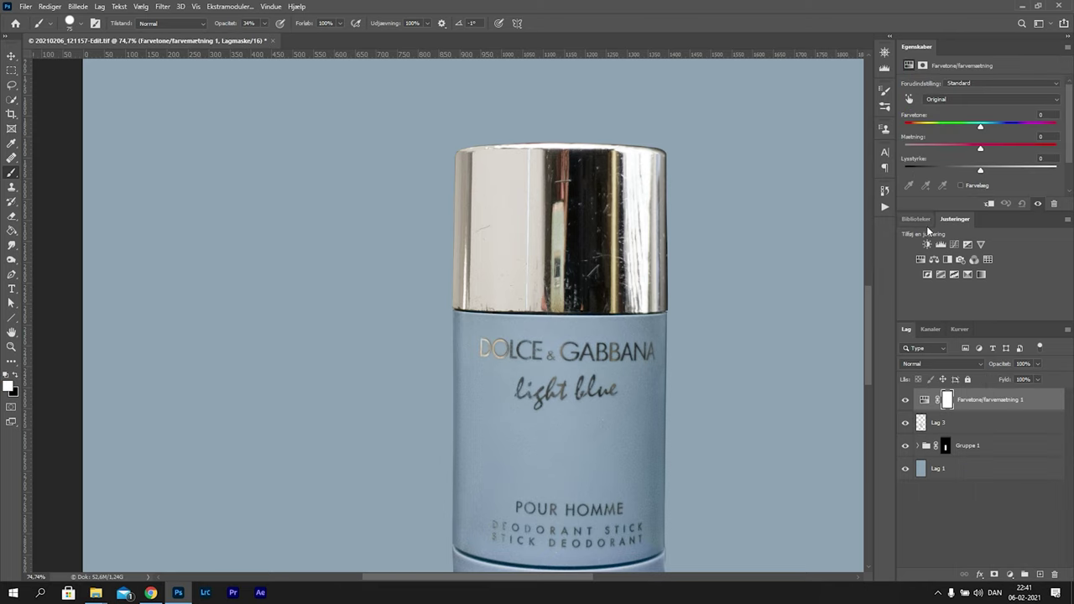
click(936, 99)
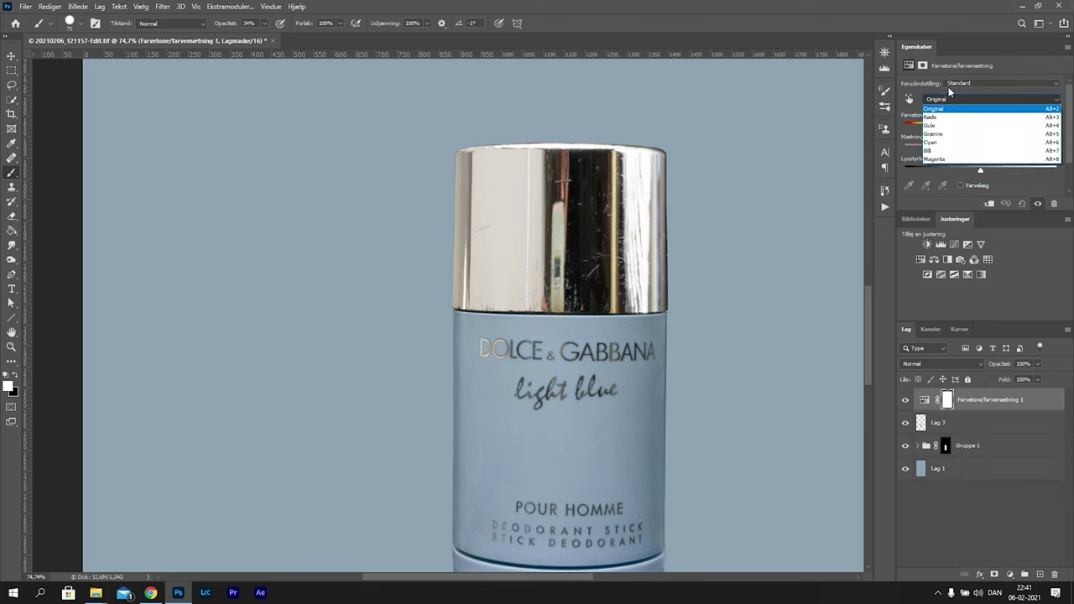
click(955, 126)
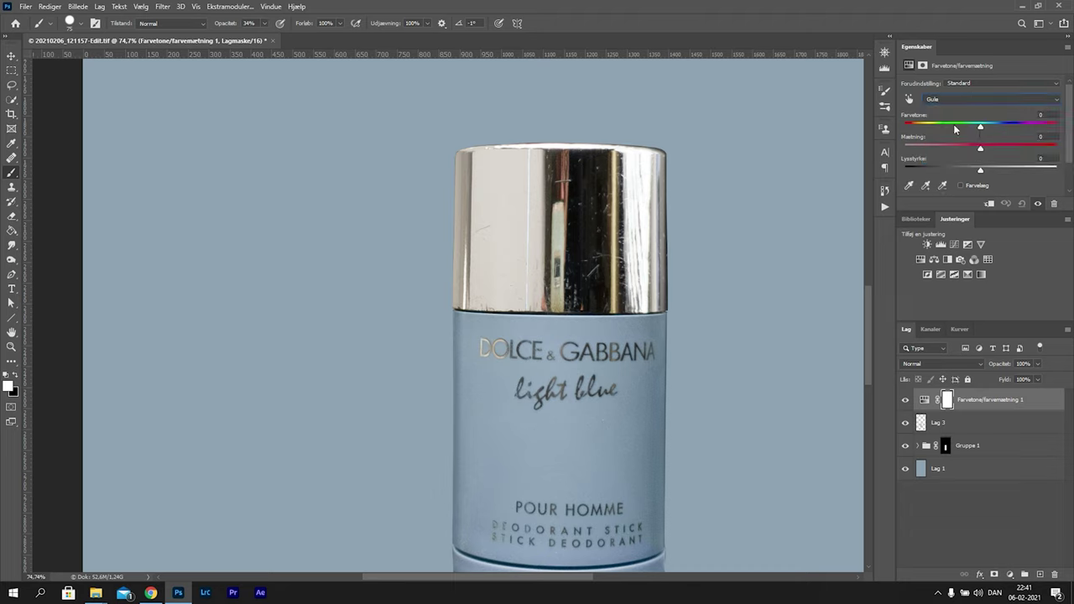
drag(979, 156, 812, 141)
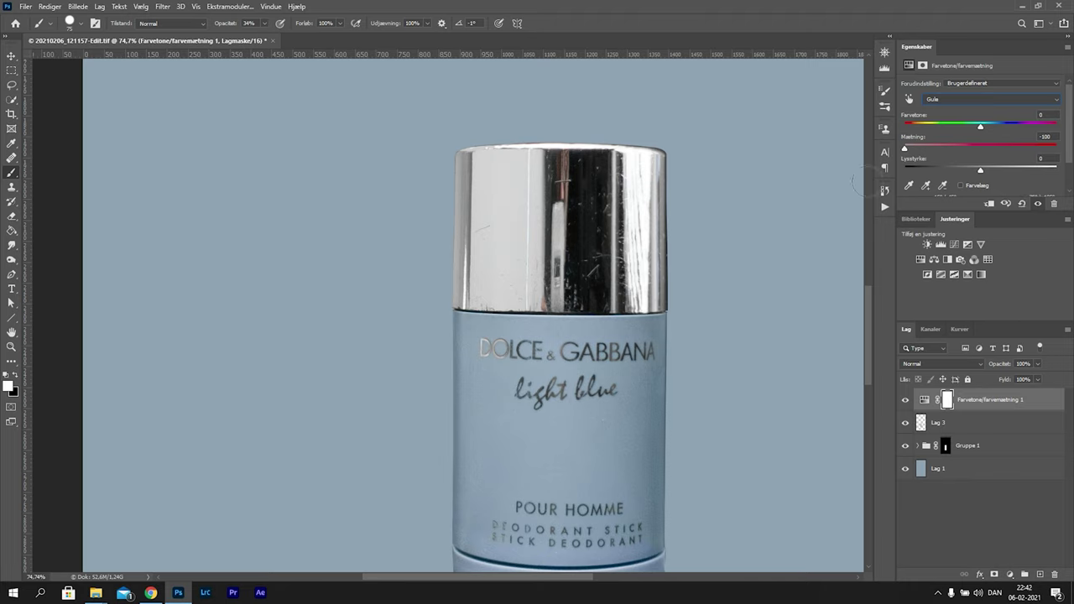
Try raising the lightness (Lysstyrke) of the Gule range and inspect the lower part of the deodorant
drag(983, 172, 1056, 169)
drag(986, 172, 1011, 172)
key(z)
mouse_move(803, 372)
mouse_down()
mouse_move(726, 259)
mouse_move(692, 298)
mouse_up()
key(b)
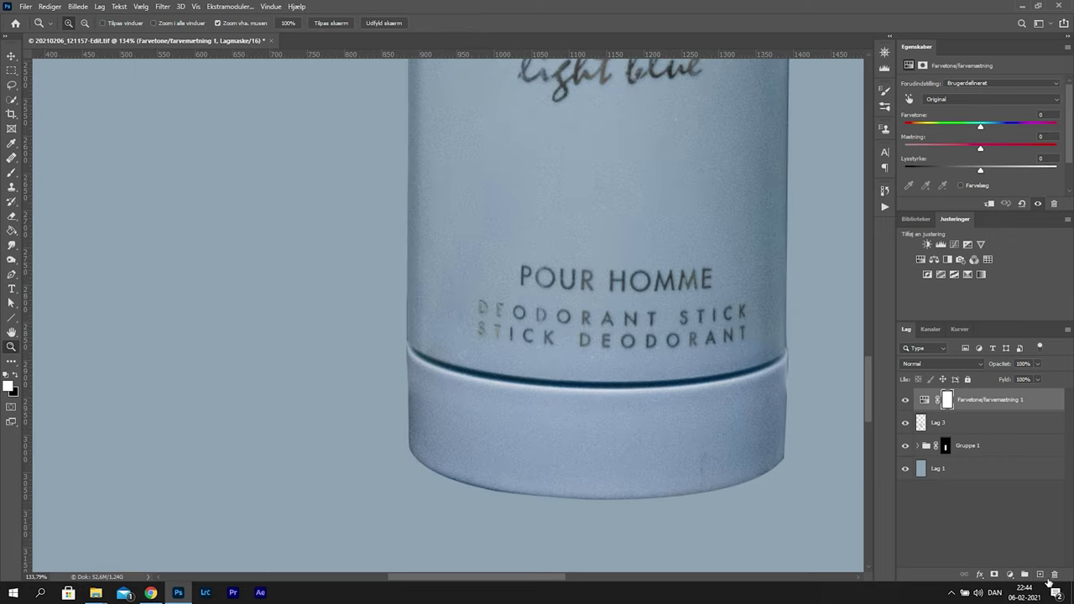
Add a new empty layer above the Farvetone/farvemætning adjustment and choose the Brush
click(1040, 575)
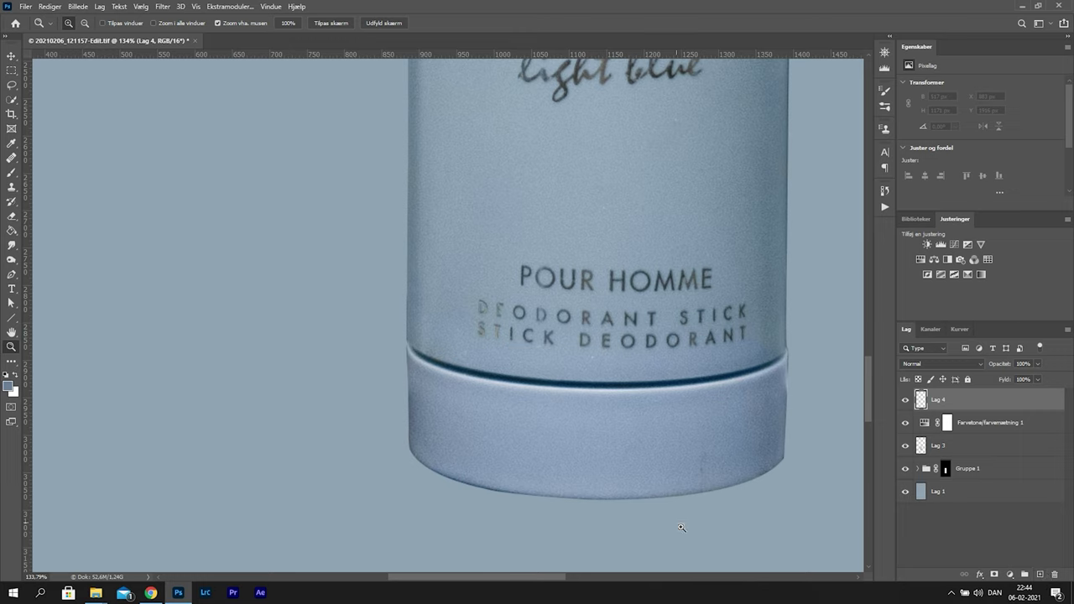
key(b)
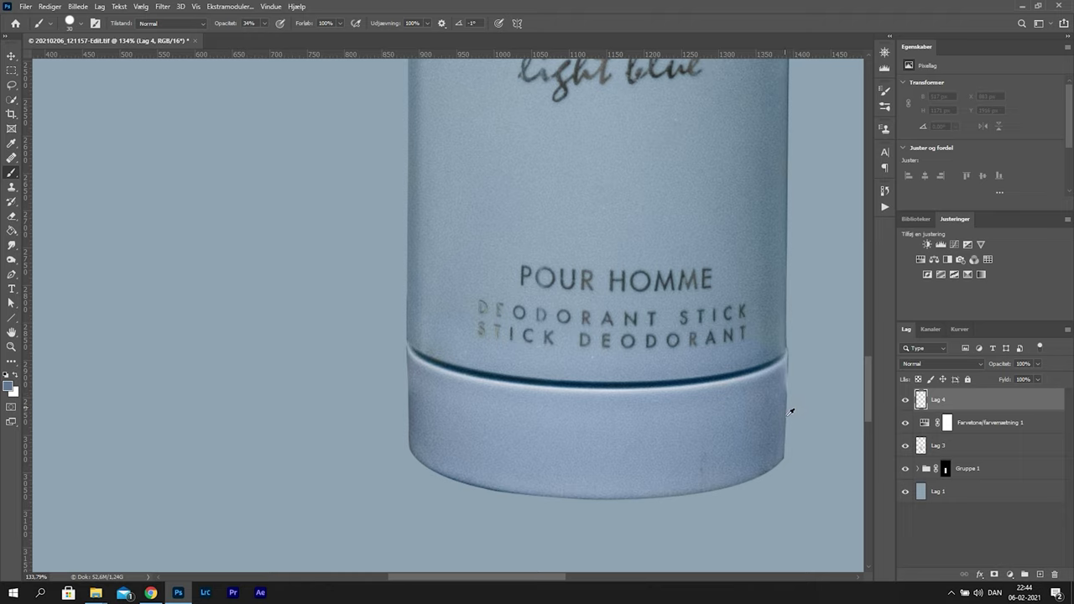
key(x)
alt+click(787, 421)
click(797, 399)
drag(797, 389, 796, 376)
key(ctrl+z)
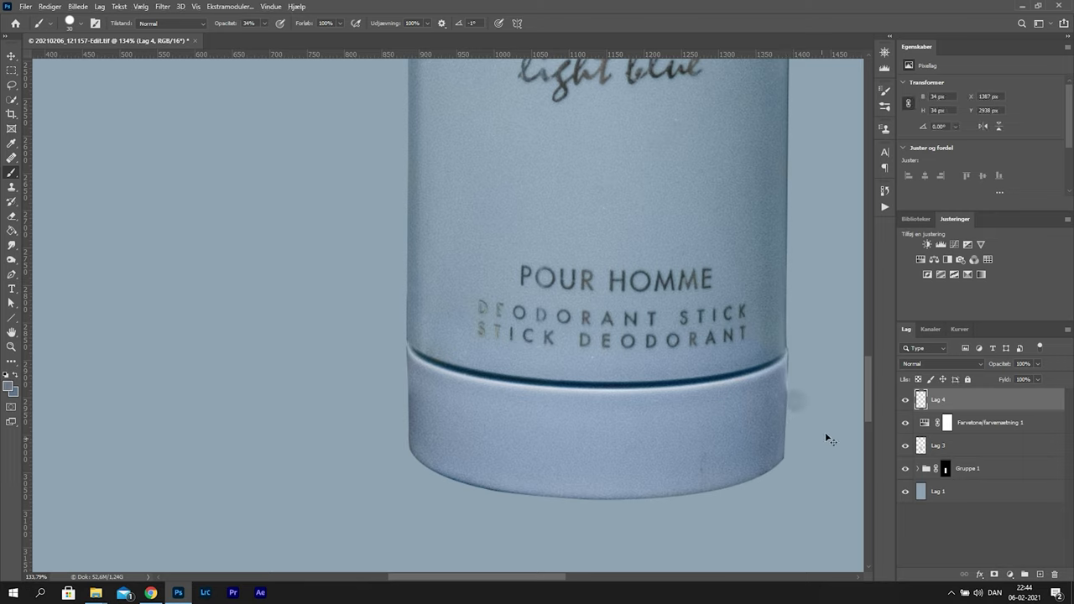
Load the body path as a selection for painting on Lag 4 and hide its outline
click(960, 329)
ctrl+click(909, 354)
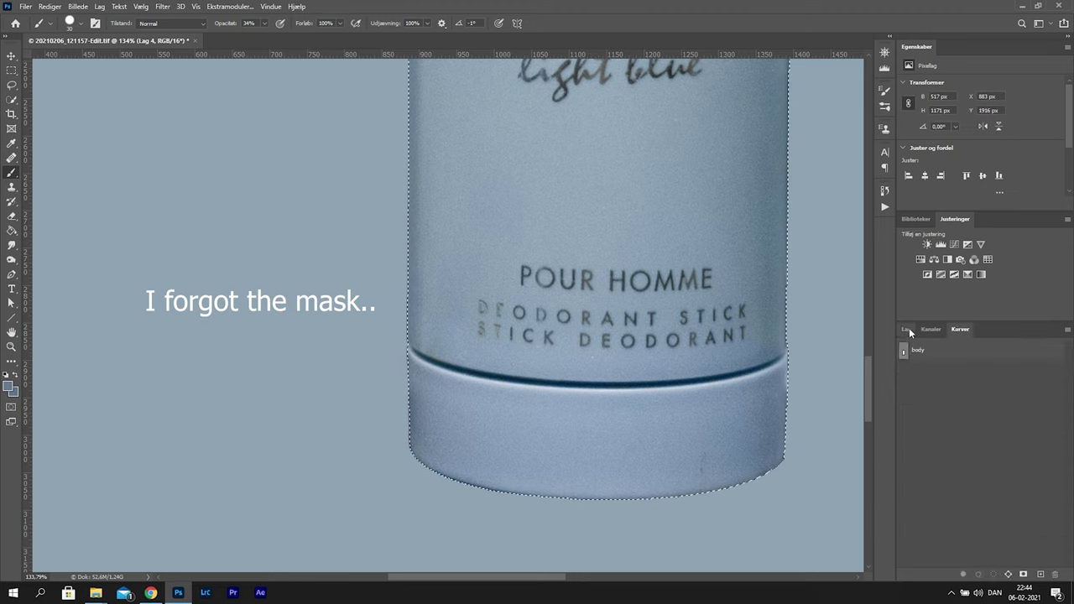
click(906, 329)
key(ctrl+d)
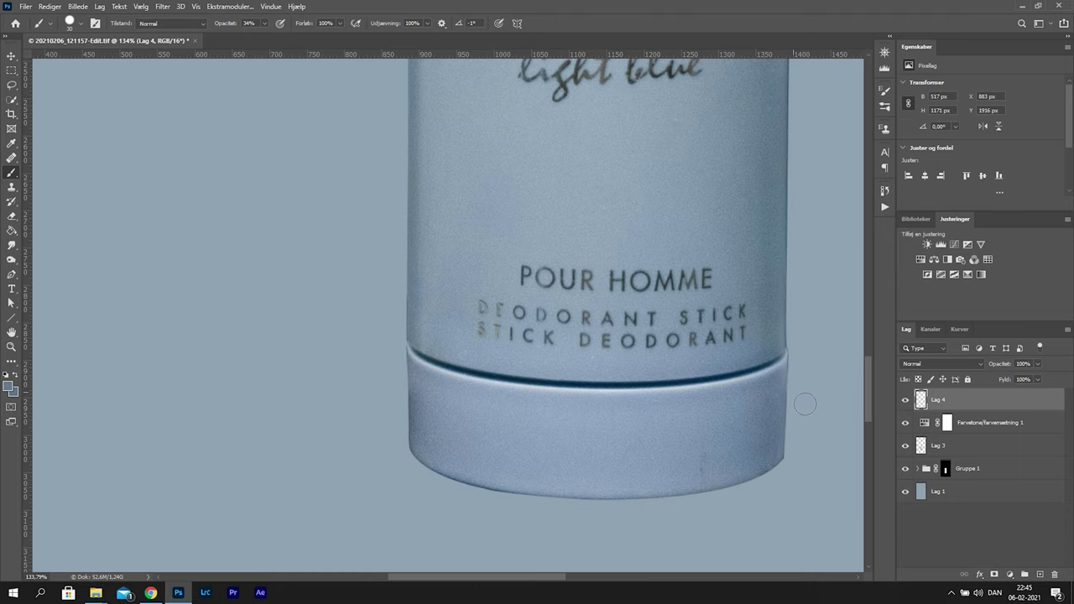
Touch up the left edge beside the base ring with a 10 px brush, and compare the image with Lag 4 hidden and shown
key(z)
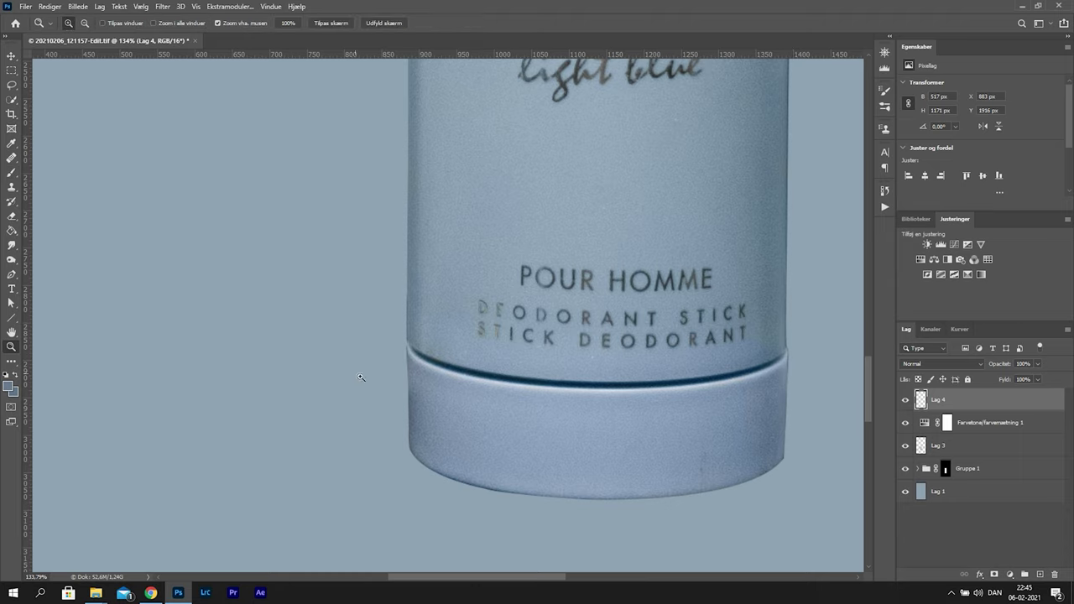
drag(371, 363, 421, 358)
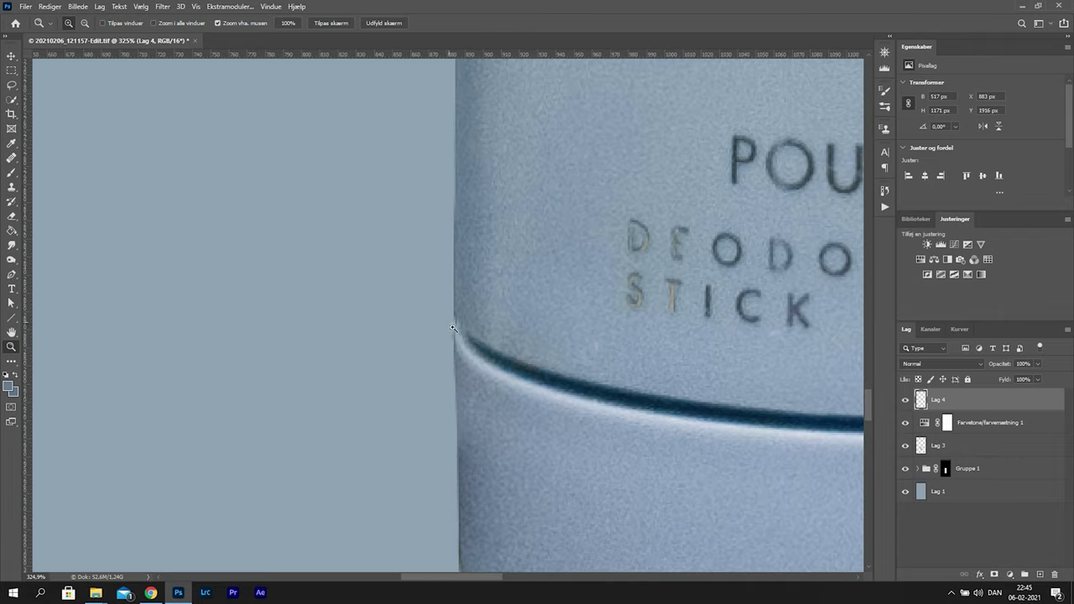
key(b)
drag(441, 307, 422, 316)
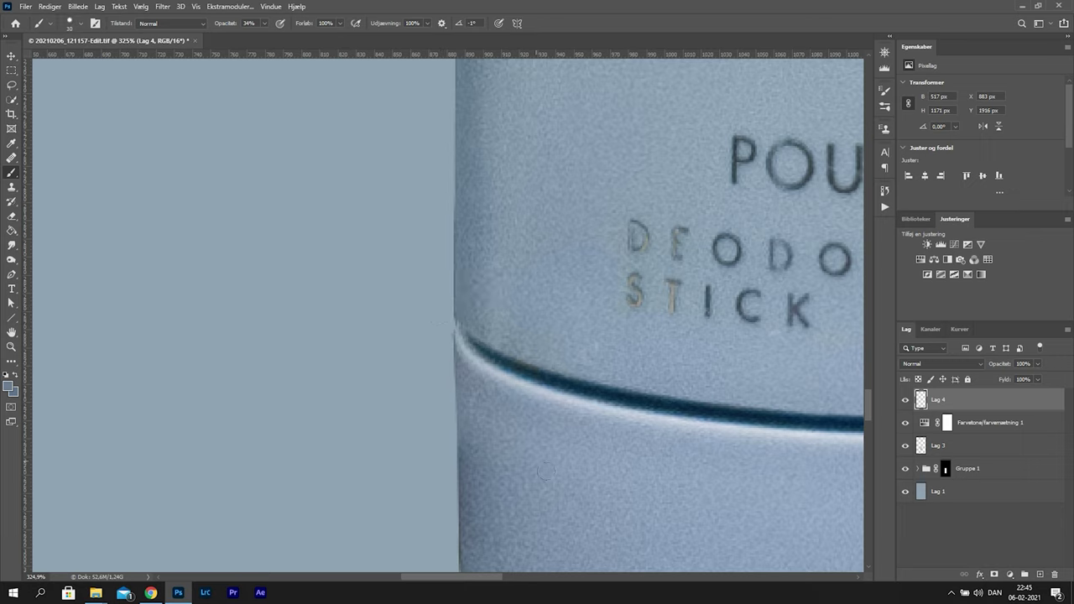
mouse_move(588, 318)
mouse_down()
mouse_move(532, 336)
mouse_move(492, 416)
mouse_up()
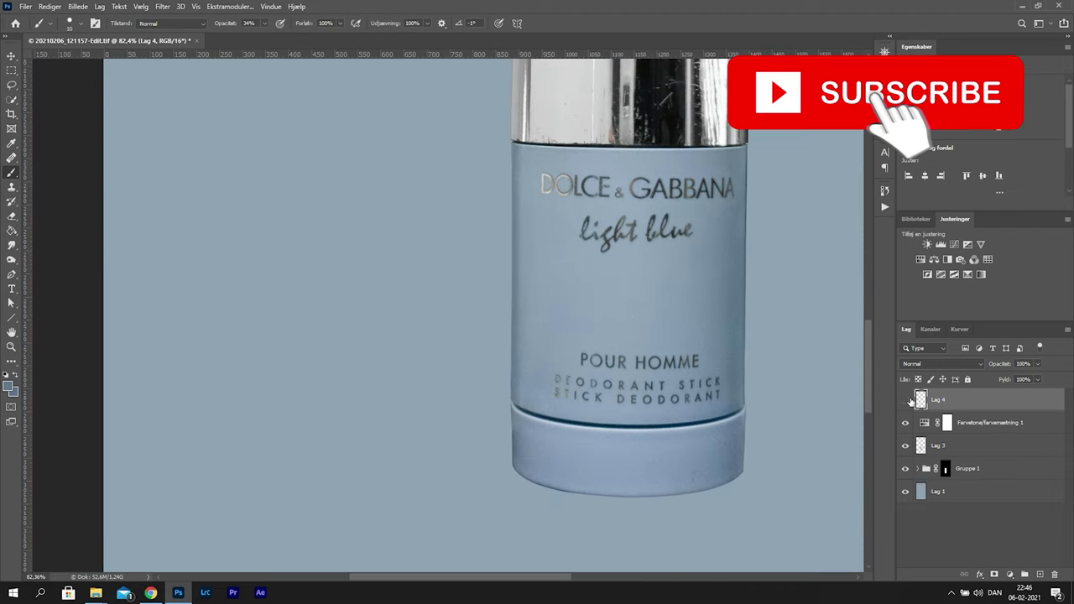
click(907, 401)
click(906, 400)
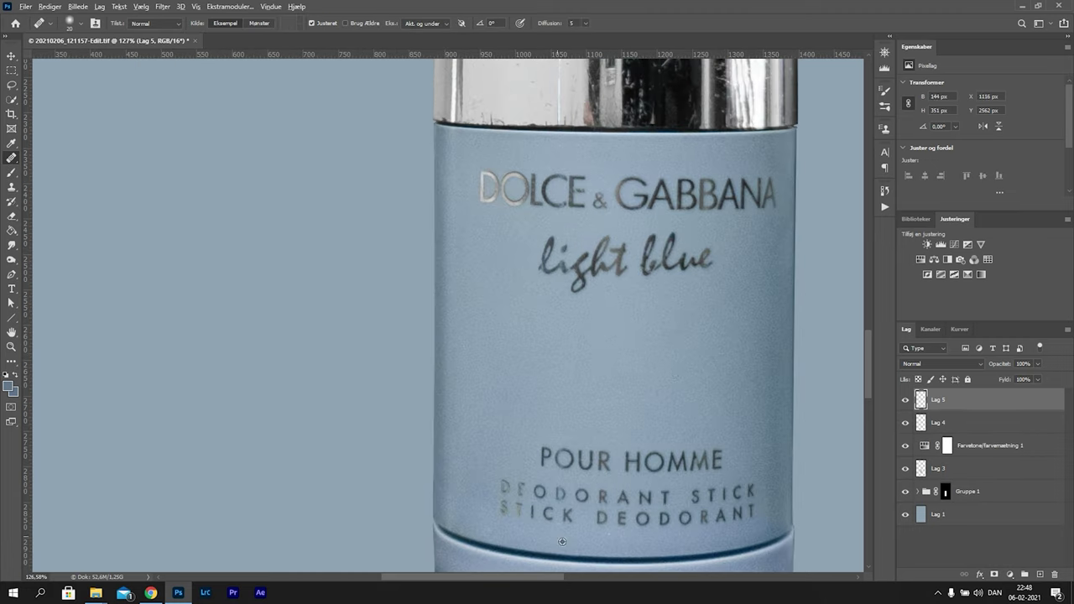
Heal small blemishes on the base ring and the blue body with a 20 px healing brush on Lag 5
scroll(562, 541, down, 4)
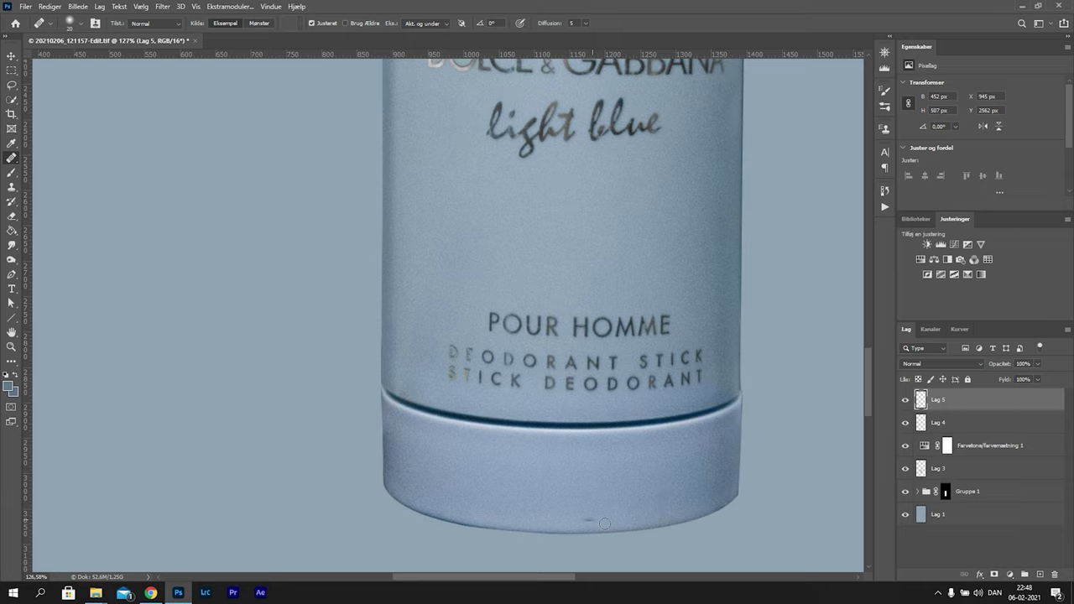
scroll(588, 437, left, 5)
scroll(625, 255, right, 7)
scroll(599, 373, up, 6)
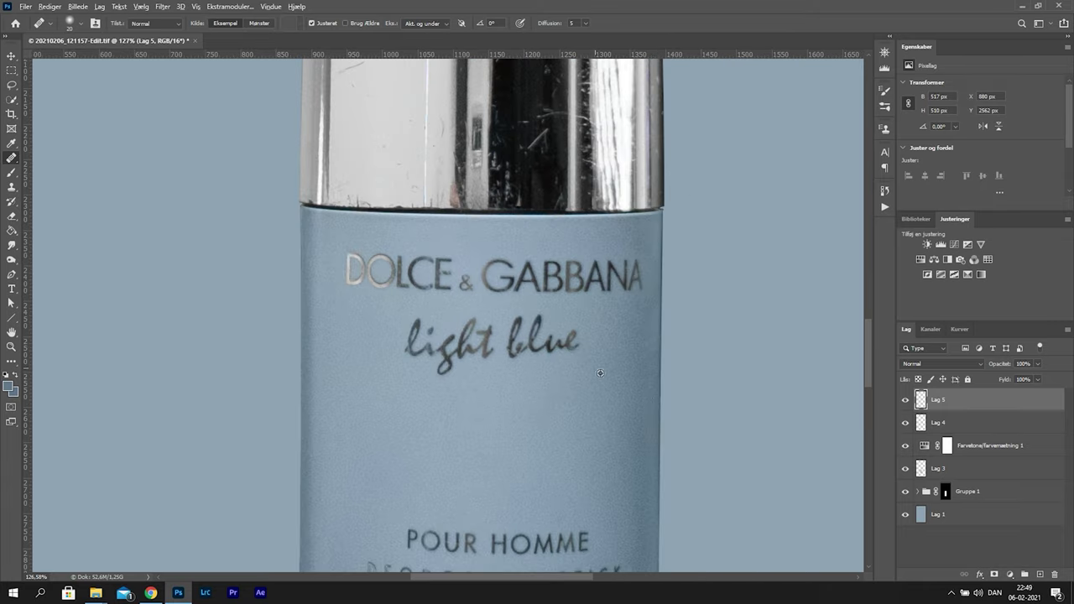
Heal the marks on the light grey panel of the silver cap
scroll(611, 337, up, 6)
scroll(611, 338, left, 5)
drag(565, 278, 538, 281)
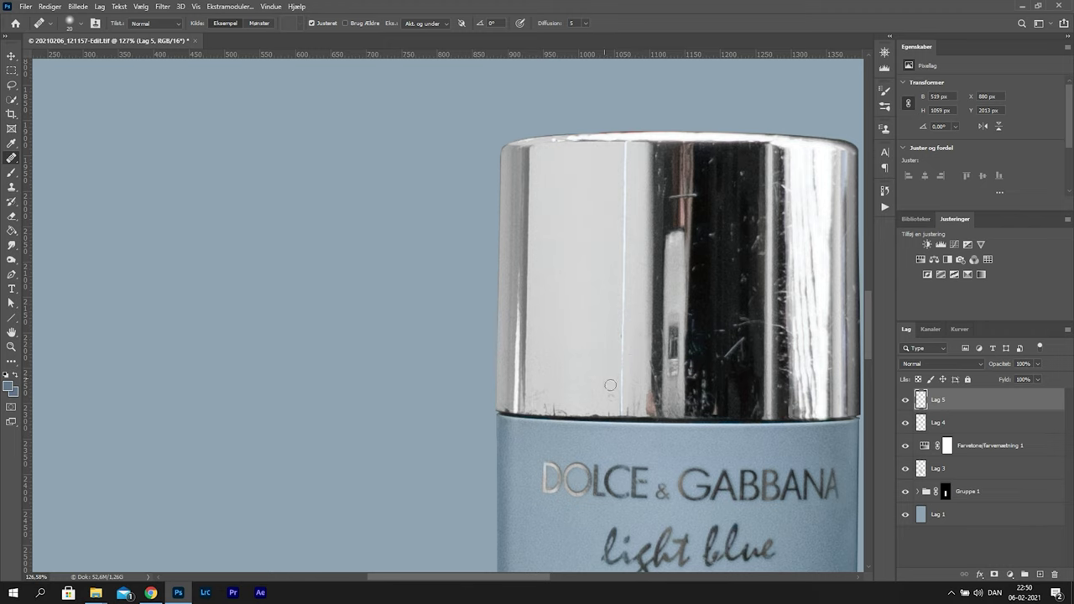
scroll(610, 275, up, 3)
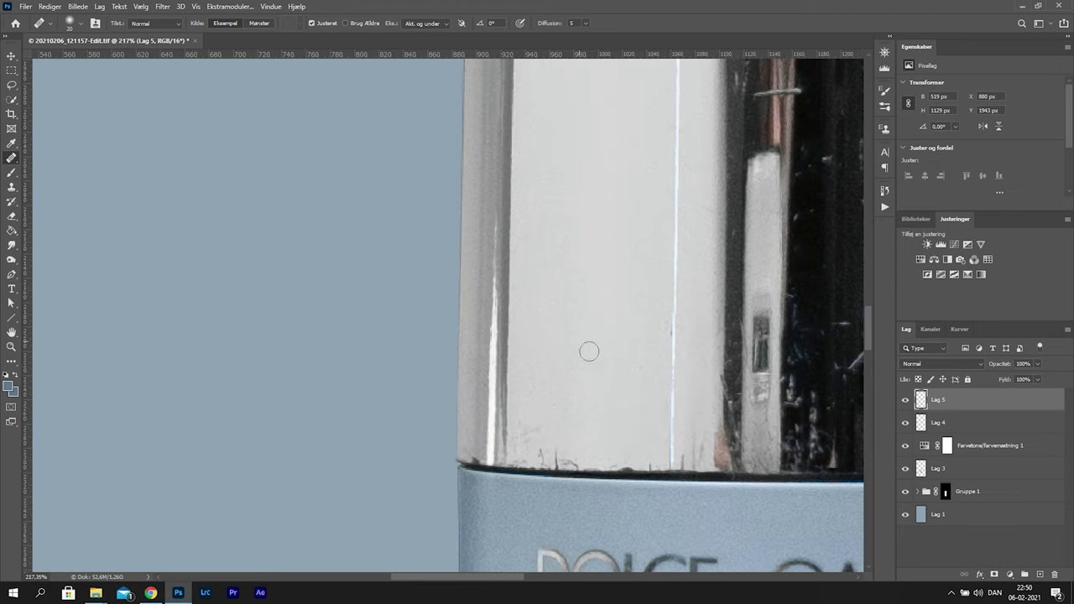
scroll(521, 449, down, 2)
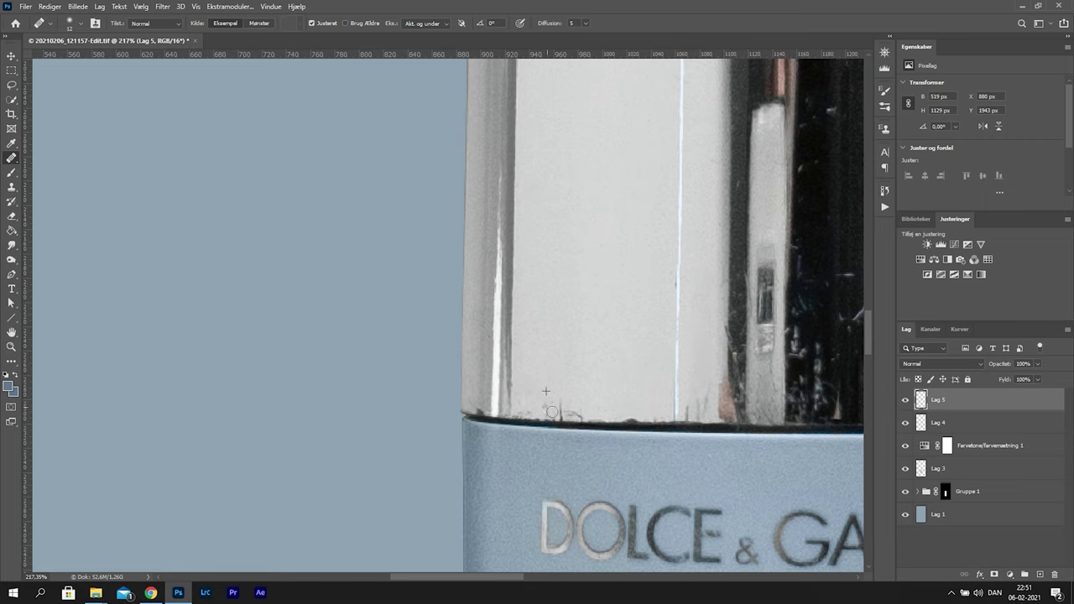
Heal the dark specks along the light grey panel's lower edge, just above the blue body
drag(572, 373, 612, 285)
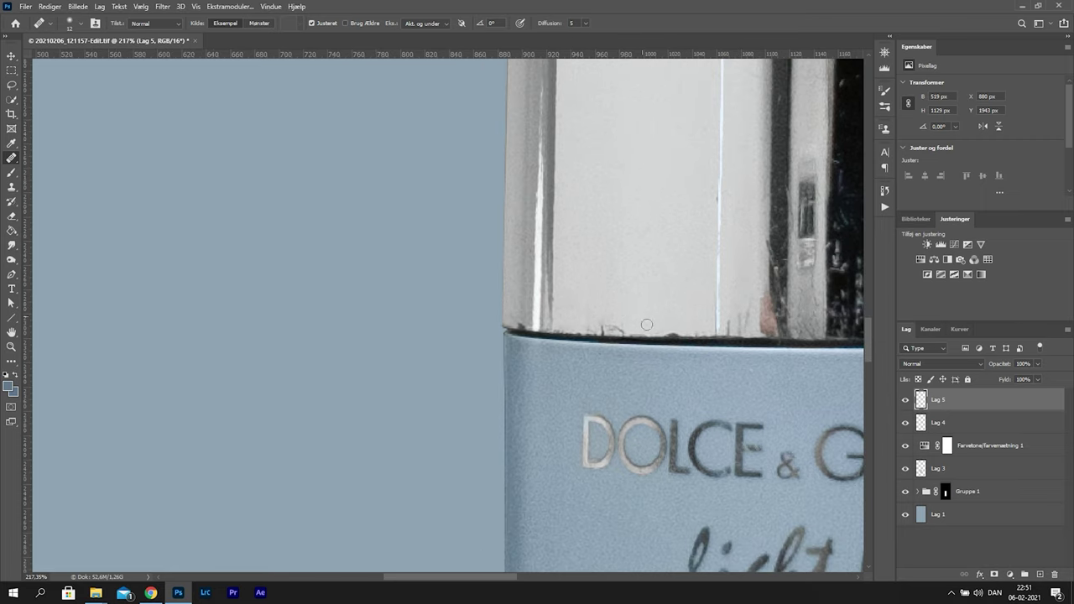
mouse_move(647, 311)
mouse_down()
mouse_move(604, 311)
mouse_move(671, 311)
mouse_move(651, 313)
mouse_up()
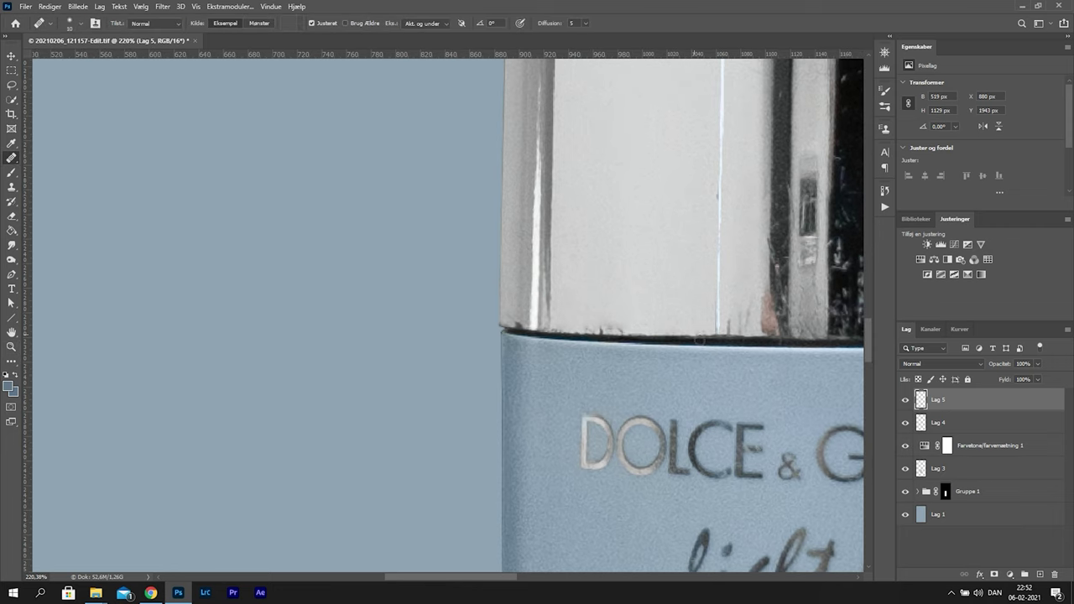
scroll(631, 319, up, 1)
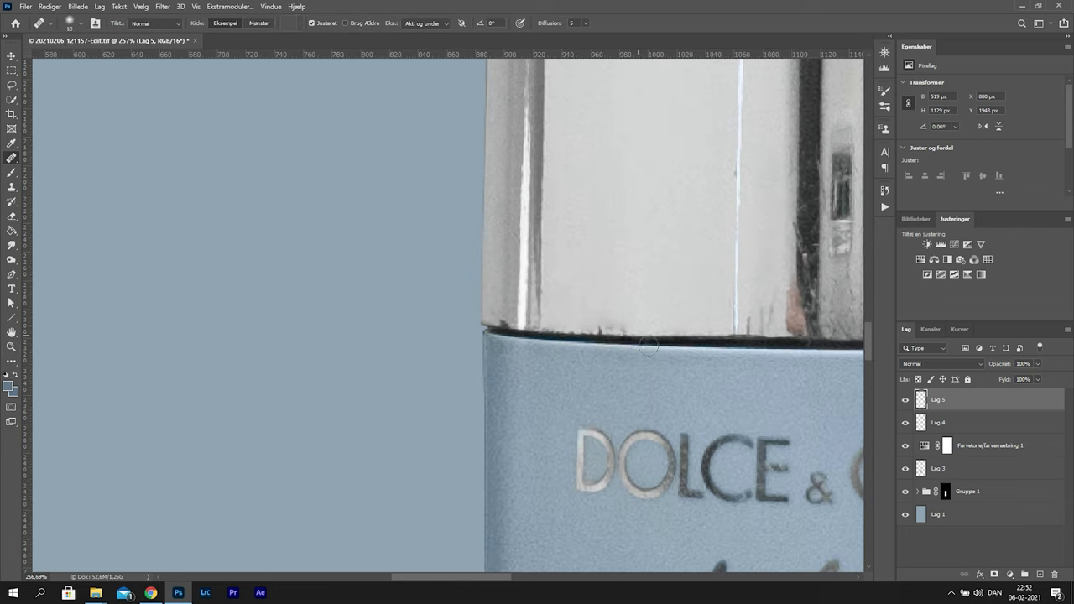
drag(584, 316, 654, 287)
alt+click(646, 366)
mouse_move(594, 359)
mouse_down()
mouse_move(528, 319)
mouse_move(533, 358)
mouse_up()
alt+click(653, 365)
scroll(702, 351, down, 1)
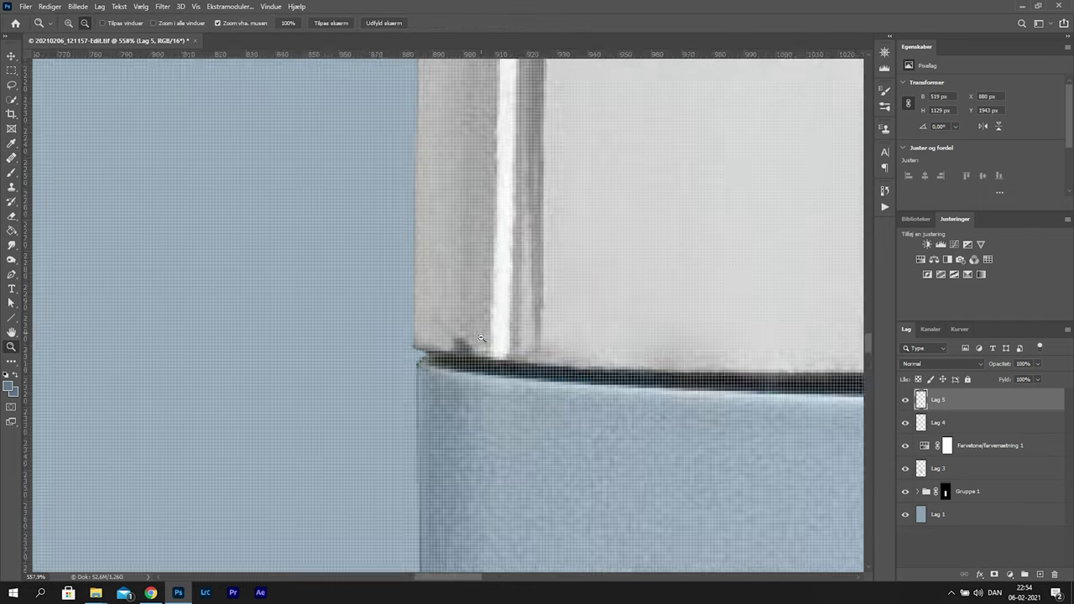
Heal the dark spot at the lower end of the cap's left grey strip
key(b)
key(j)
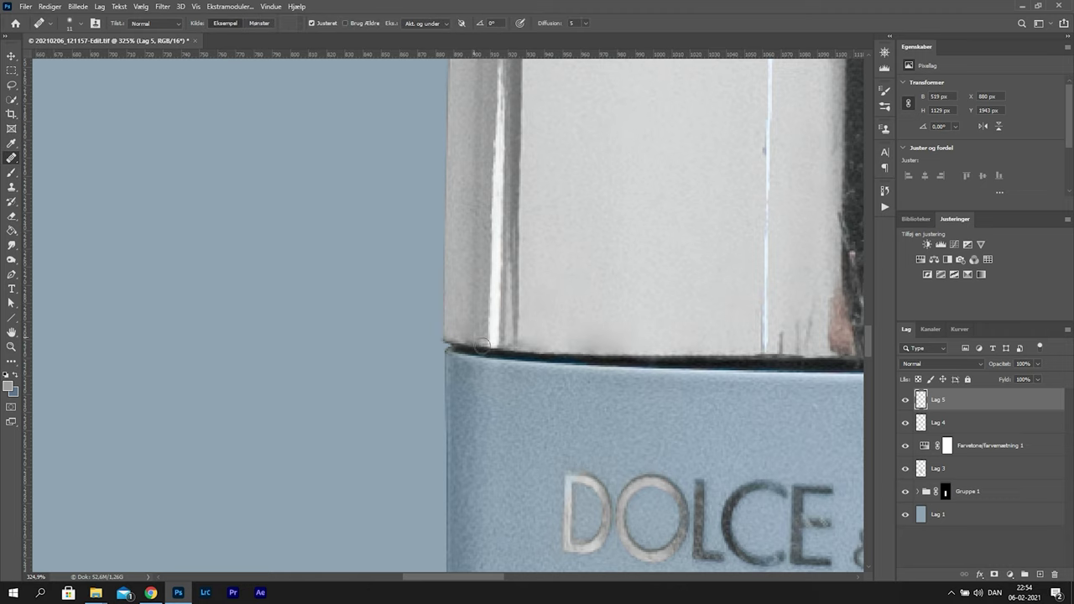
click(13, 160)
click(76, 169)
mouse_move(470, 325)
mouse_down()
mouse_move(483, 318)
mouse_move(476, 312)
mouse_up()
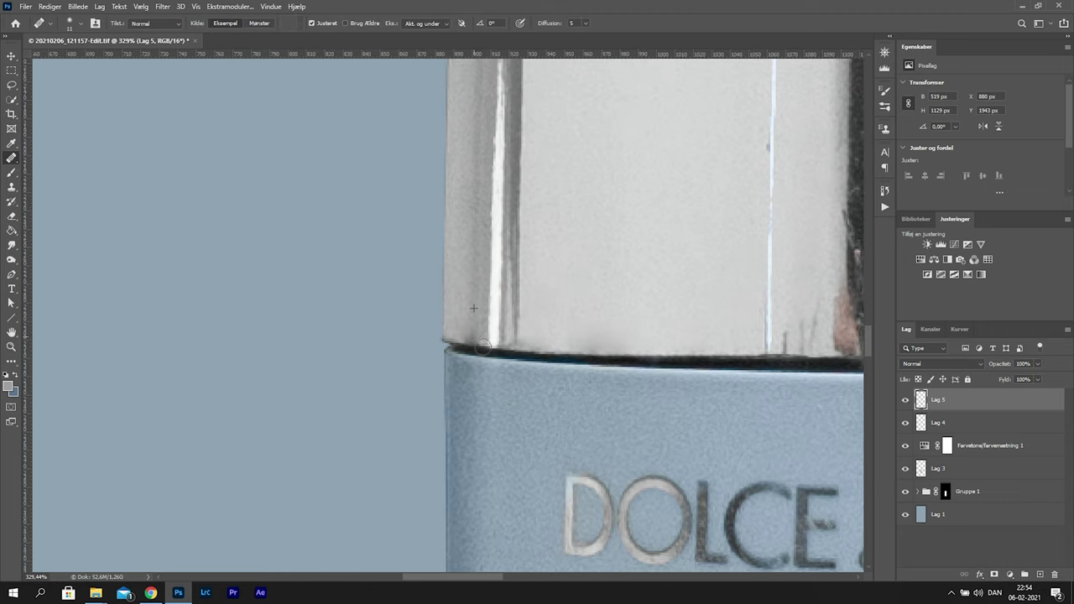
Heal over the white reflection streak in the cap's left grey strip using sampled grey metal
alt+click(520, 166)
drag(523, 238, 524, 312)
drag(512, 196, 519, 475)
alt+click(494, 302)
drag(505, 367, 510, 331)
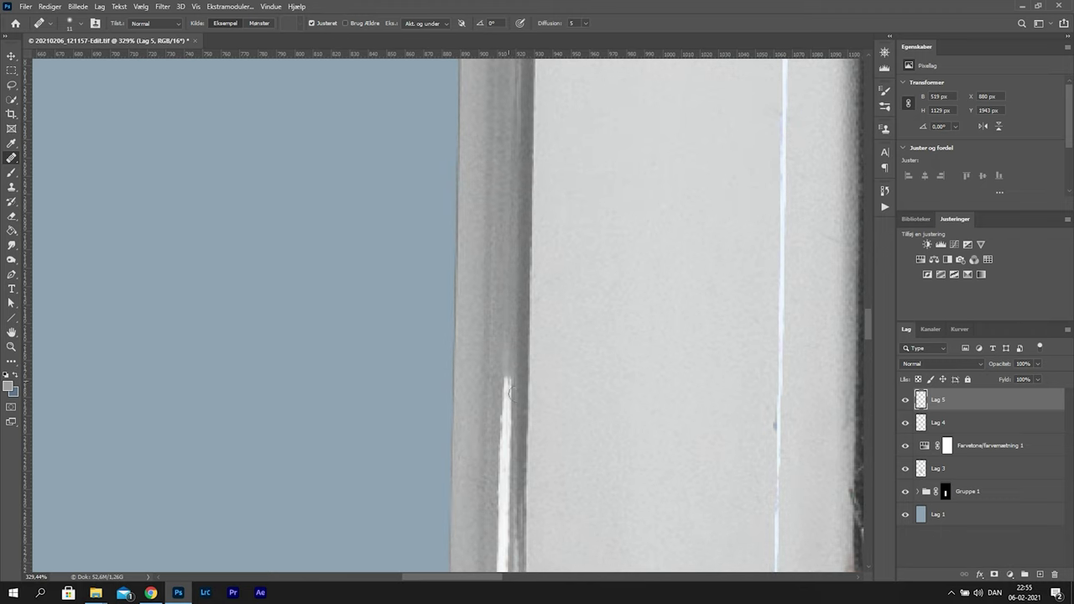
scroll(542, 423, down, 3)
scroll(553, 207, up, 2)
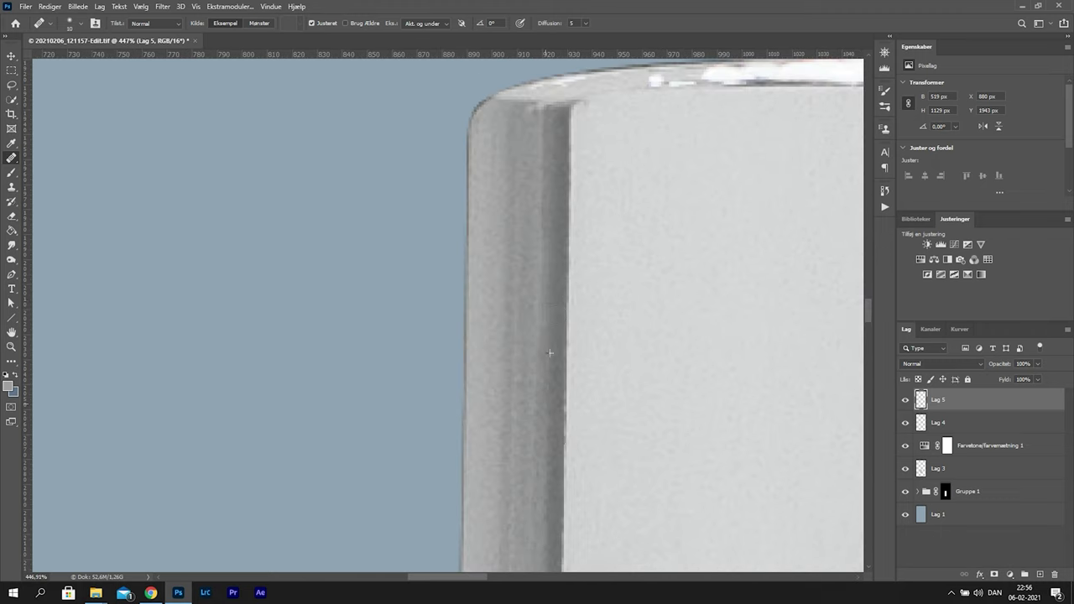
Even out the tones in the upper part of the left grey strip with a 10 px healing brush
scroll(551, 331, up, 2)
alt+click(504, 299)
drag(513, 307, 515, 424)
drag(522, 262, 520, 369)
drag(520, 220, 522, 275)
drag(526, 365, 526, 432)
Heal the remaining marks along the boundary between the left grey strip and the light panel
scroll(671, 503, down, 2)
click(587, 298)
mouse_move(588, 298)
mouse_down()
mouse_move(593, 446)
mouse_move(583, 260)
mouse_up()
click(581, 386)
Clone clean metal along the grey strip's inner edge and the light panel's lower edge with the Clone Stamp, undoing the last stroke
key(s)
alt+click(567, 335)
alt+click(573, 362)
mouse_move(585, 476)
mouse_down()
mouse_move(594, 505)
mouse_move(594, 424)
mouse_up()
alt+click(715, 485)
drag(677, 502, 635, 507)
key([)
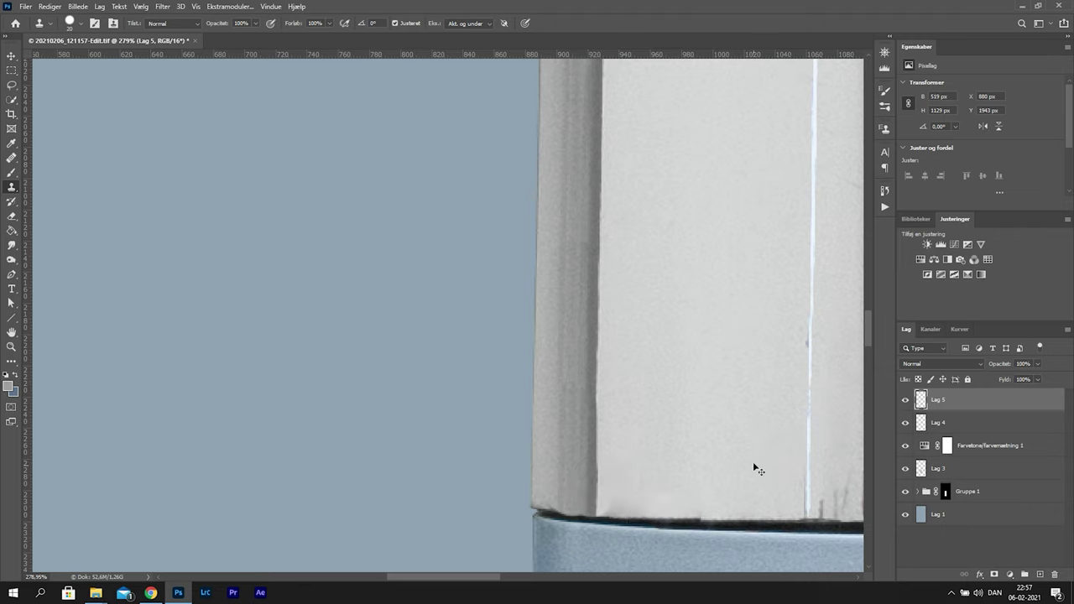
key(ctrl+z)
Retry cloning the light panel's lower edge with a smaller brush, undo that stroke, and clone the grey strip's edge near the cap's top
click(663, 507)
key([)
scroll(614, 512, up, 3)
drag(654, 512, 693, 522)
key(ctrl+z)
drag(628, 110, 618, 285)
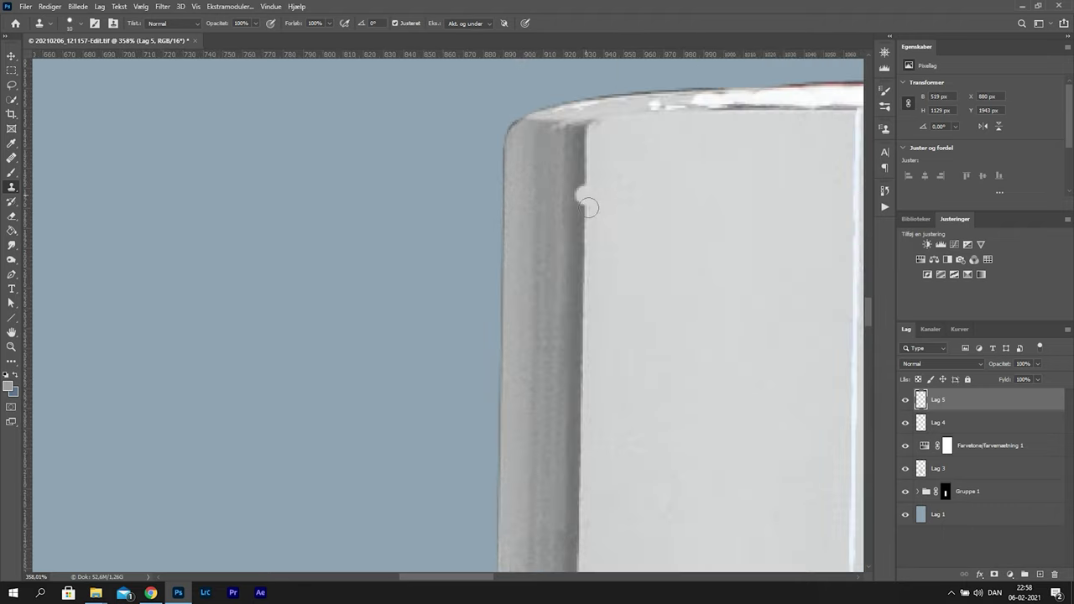
Clone out the dark mark at the cap's lower left corner with a much smaller brush
drag(800, 205, 350, 197)
scroll(611, 278, down, 6)
scroll(482, 425, up, 6)
key([)
key([)
key([)
key([)
key([)
alt+click(469, 391)
drag(472, 408, 480, 414)
Clone away the specks and the pink reflection at the lower end of the light panel and the dark strip beside it
key(bracketright)
key(bracketright)
key(bracketright)
key(bracketright)
key(bracketright)
scroll(485, 419, up, 1)
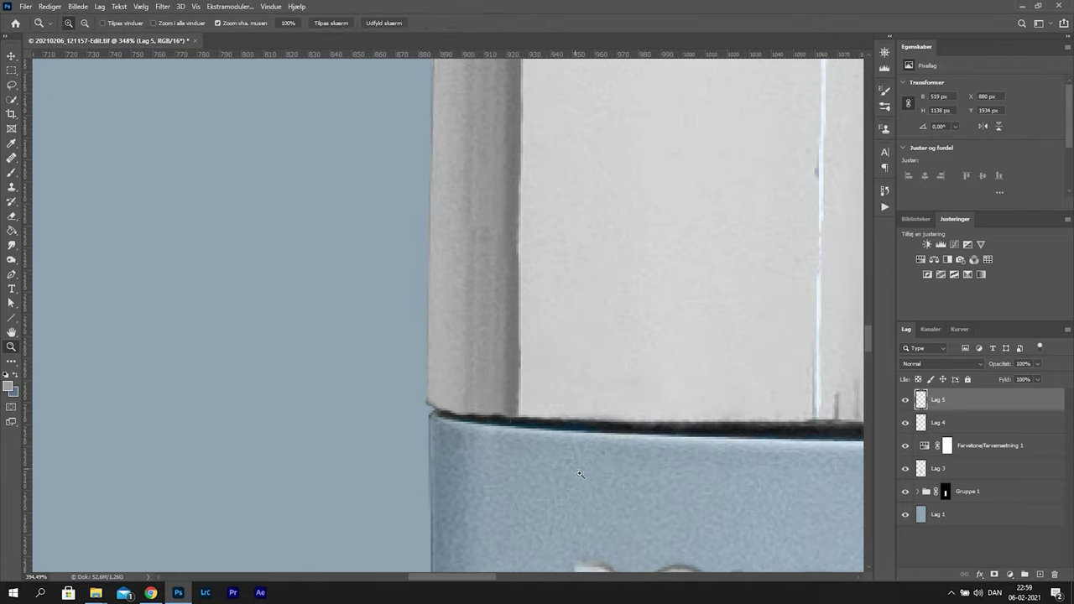
scroll(487, 423, down, 5)
scroll(486, 180, up, 3)
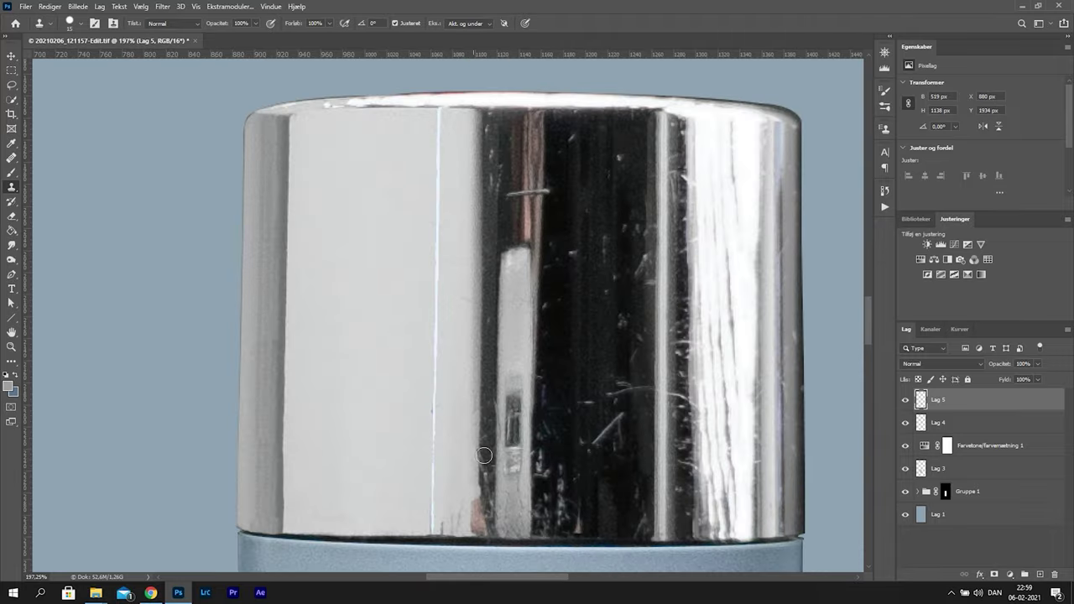
key(bracketleft)
key(bracketleft)
scroll(470, 524, up, 3)
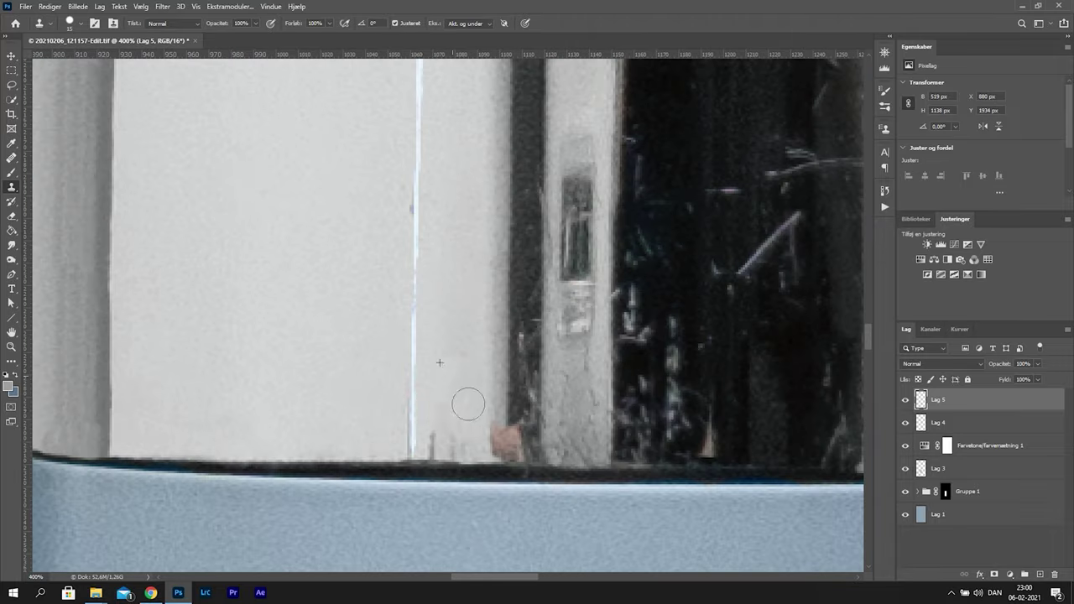
mouse_move(464, 419)
mouse_down()
mouse_move(534, 453)
mouse_move(535, 331)
mouse_up()
alt+click(536, 172)
mouse_move(534, 378)
mouse_down()
mouse_move(539, 469)
mouse_move(408, 470)
mouse_up()
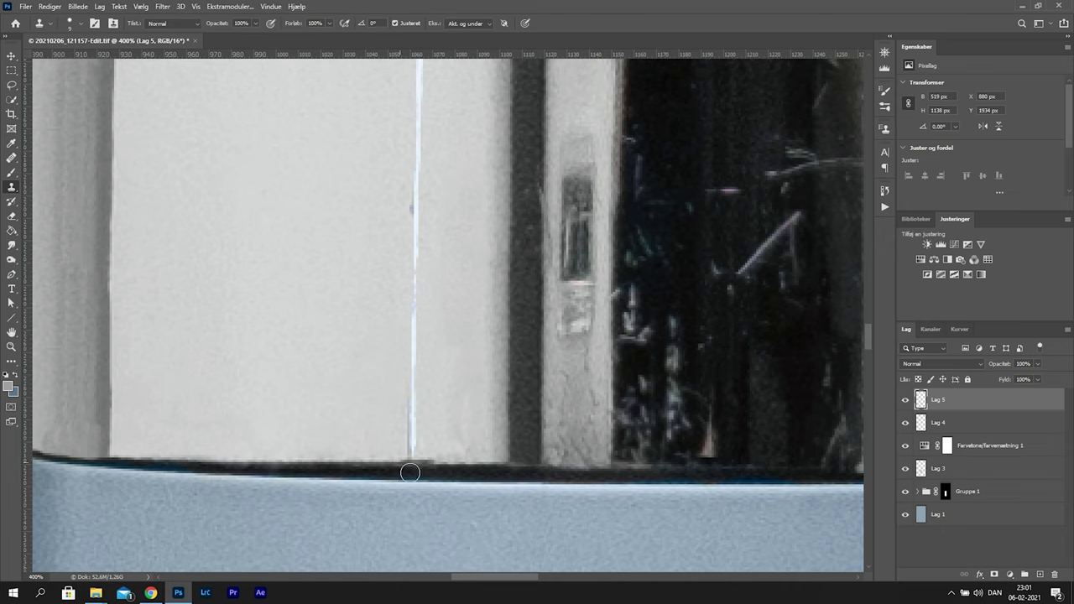
Clone out the small spot beside the thin pale blue line in the light panel
mouse_move(424, 206)
mouse_down()
mouse_move(464, 354)
mouse_move(464, 176)
mouse_up()
scroll(463, 329, down, 1)
drag(416, 298, 360, 522)
Heal the scratches and specks on the cap's black panel with the healing brush
key(j)
scroll(570, 255, down, 5)
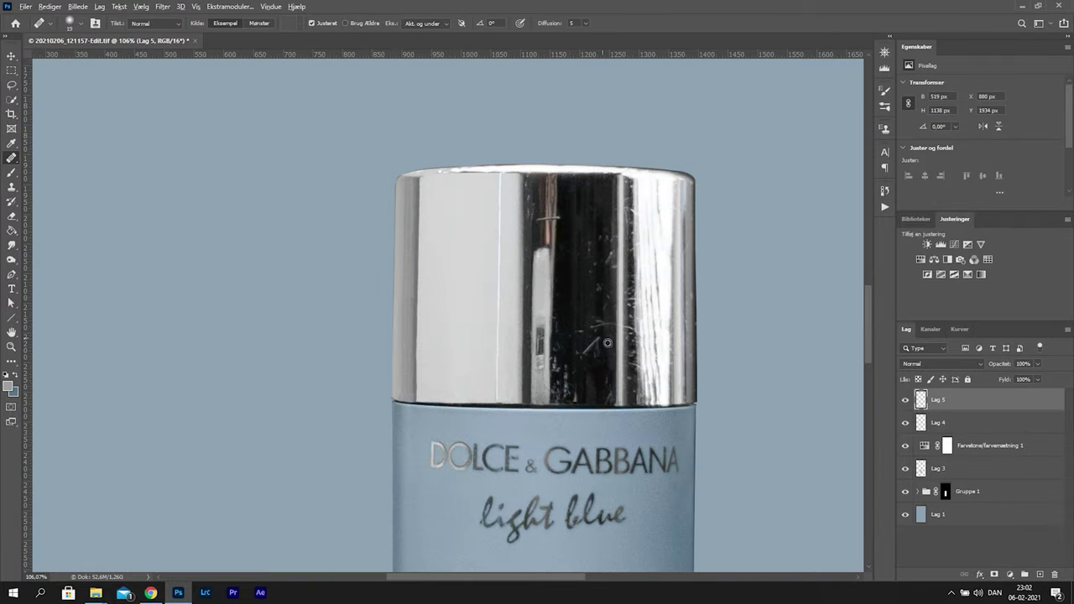
click(580, 249)
click(579, 192)
click(564, 345)
key(ctrl+space)
drag(557, 340, 592, 339)
Cover the remaining specks at the lower end of the black panel with a 34% opacity brush and the Clone Stamp
key(b)
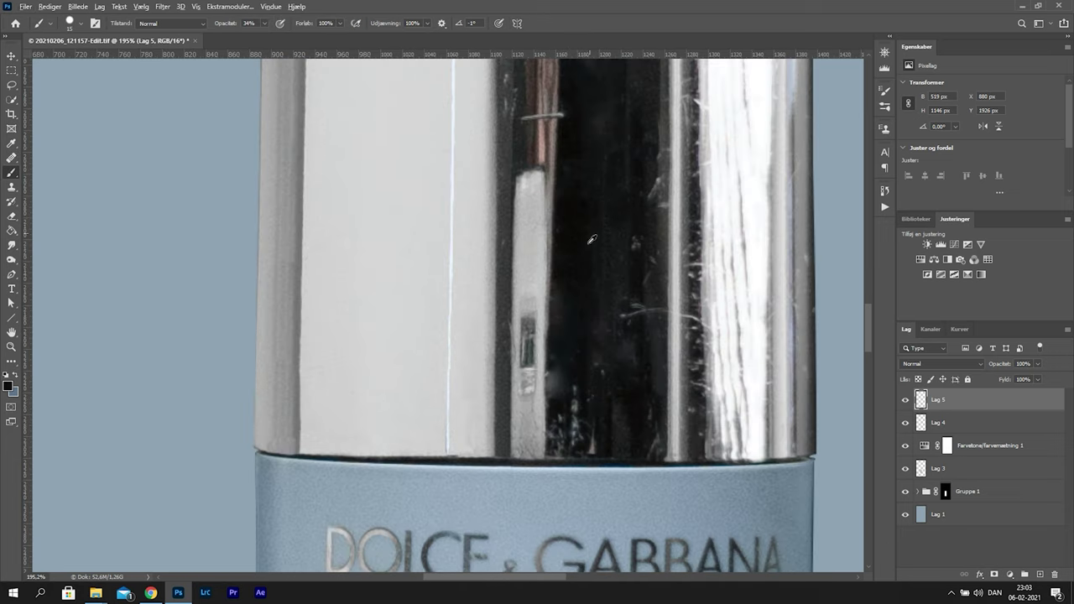
scroll(582, 388, down, 3)
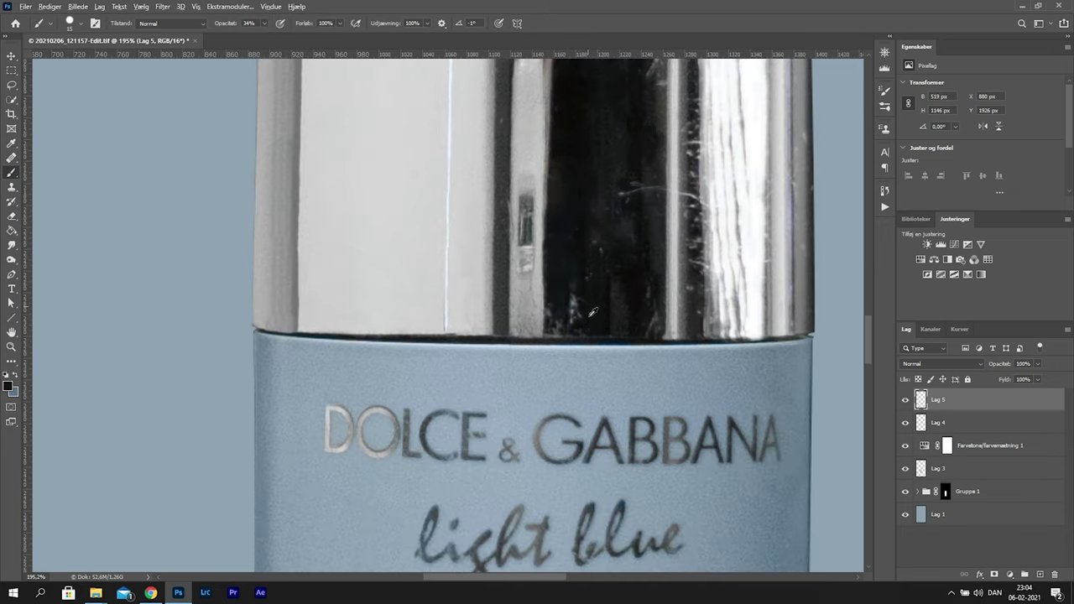
key(s)
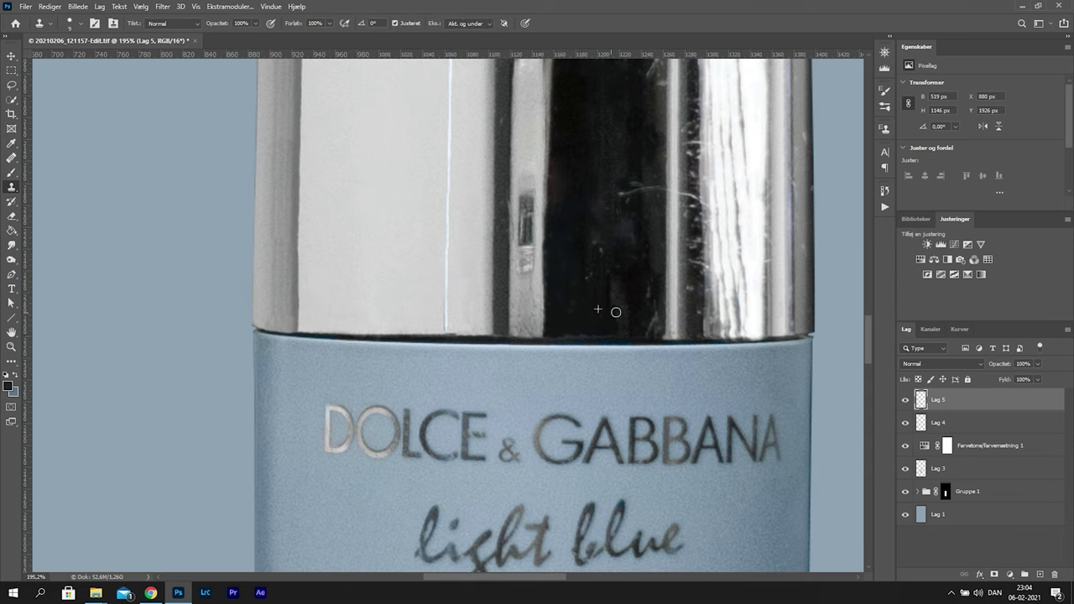
scroll(445, 317, up, 3)
scroll(445, 317, down, 3)
scroll(449, 314, up, 3)
Heal the marks on the narrow dark strip and the upper part of the black panel
key(j)
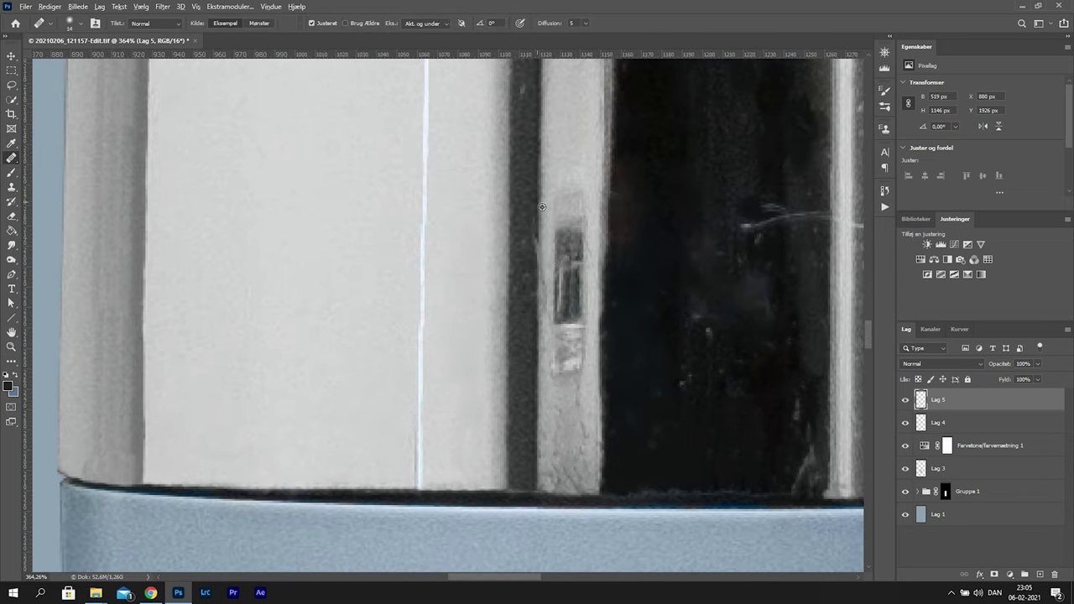
scroll(545, 252, up, 5)
drag(540, 304, 541, 257)
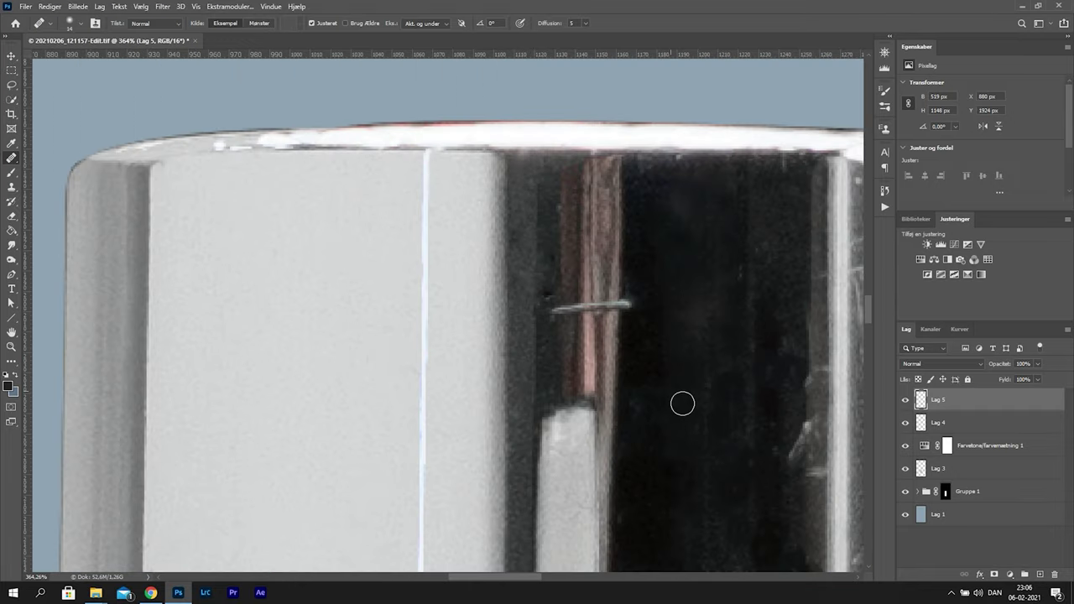
scroll(681, 403, down, 4)
drag(682, 537, 680, 335)
key(bracketright)
drag(681, 109, 649, 278)
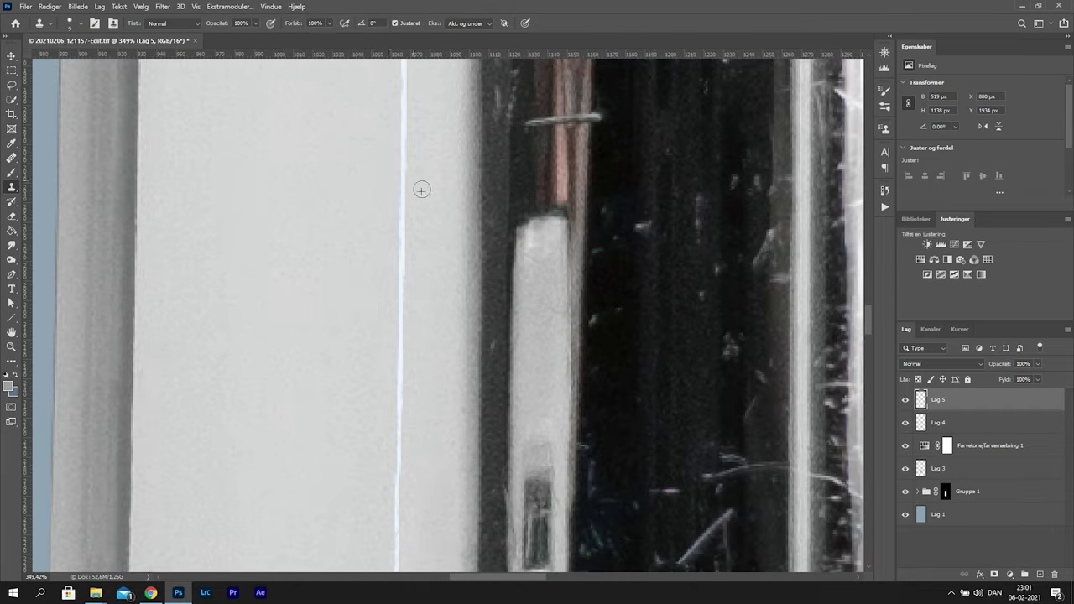
Clone the dark seam between the cap and the blue body to even out its edge
scroll(668, 343, up, 4)
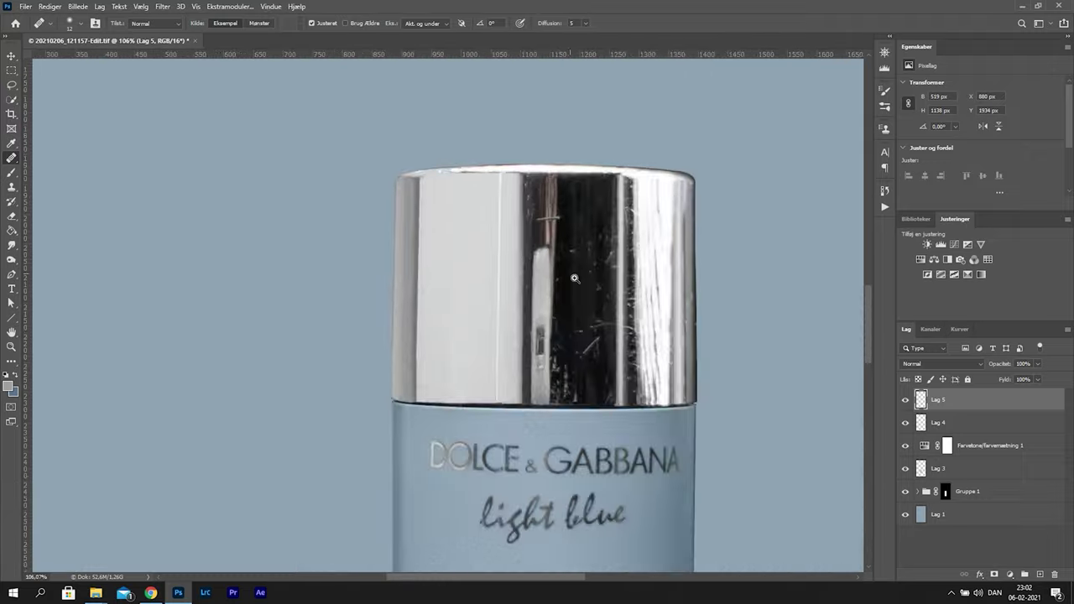
scroll(542, 386, up, 5)
drag(514, 346, 423, 346)
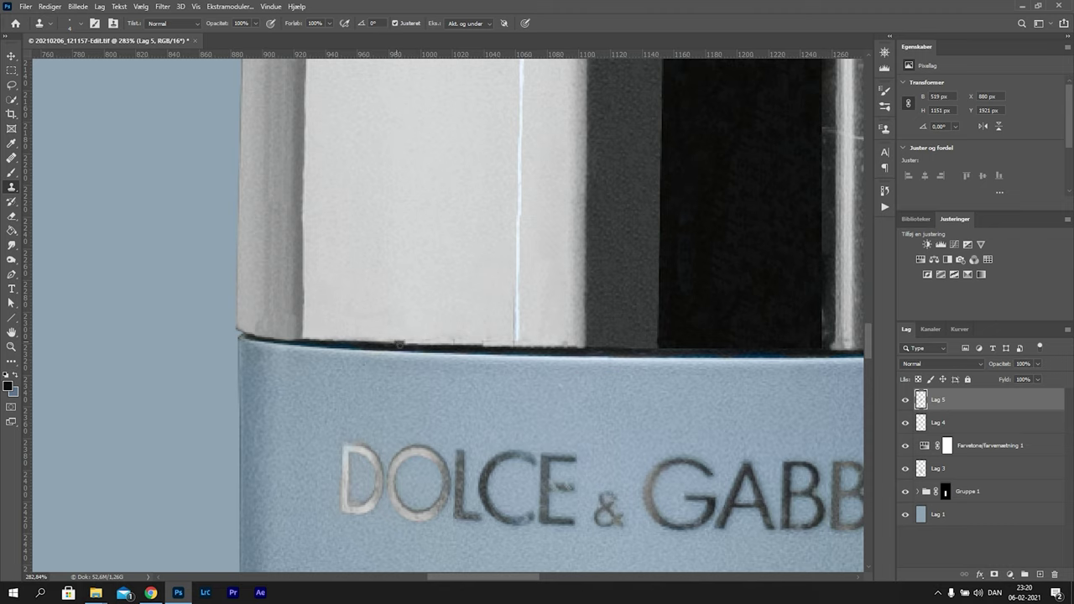
scroll(407, 348, down, 3)
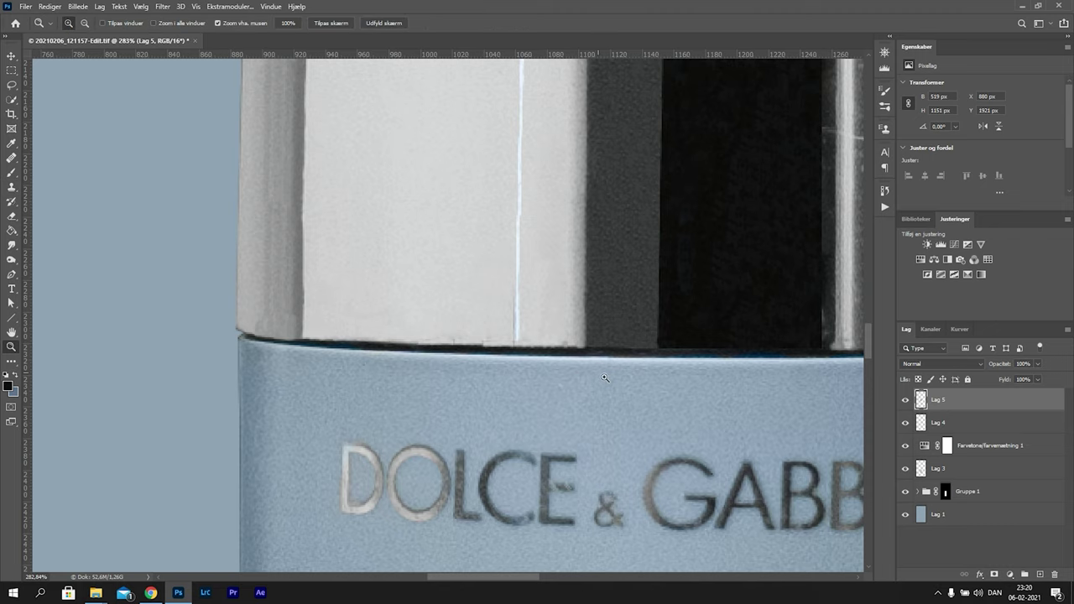
scroll(470, 349, up, 3)
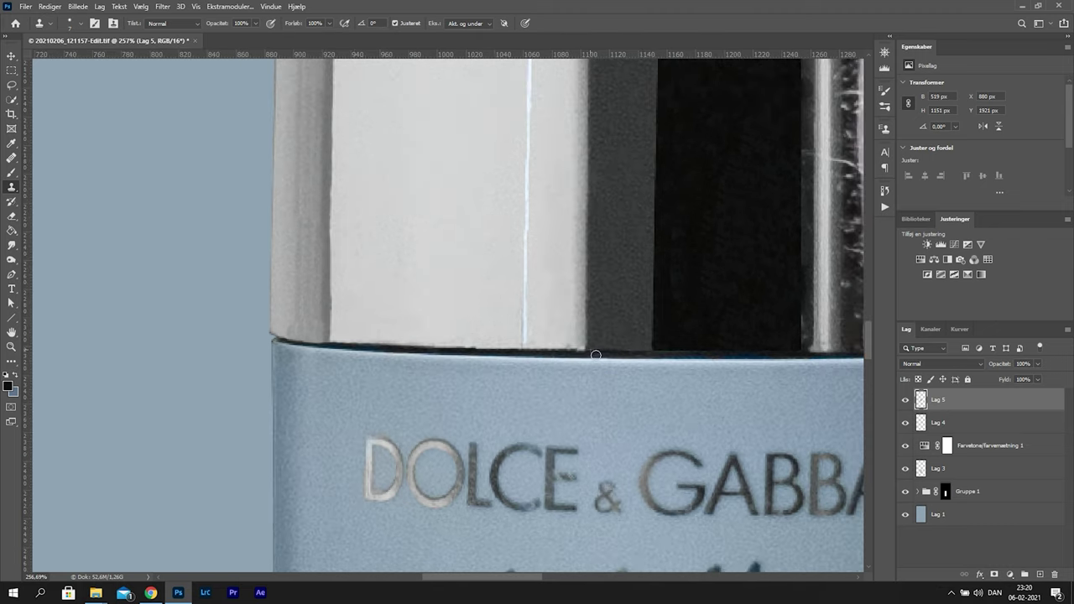
scroll(596, 354, up, 2)
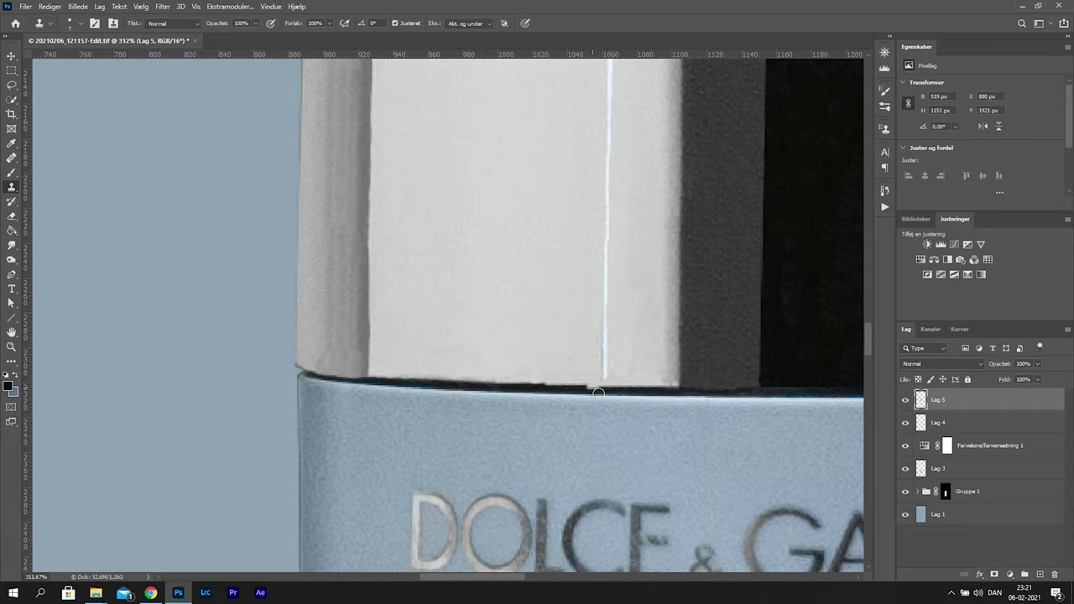
Clone light grey metal over the thin pale blue line running down the light panel
scroll(630, 360, down, 5)
scroll(627, 160, up, 1)
scroll(626, 159, up, 6)
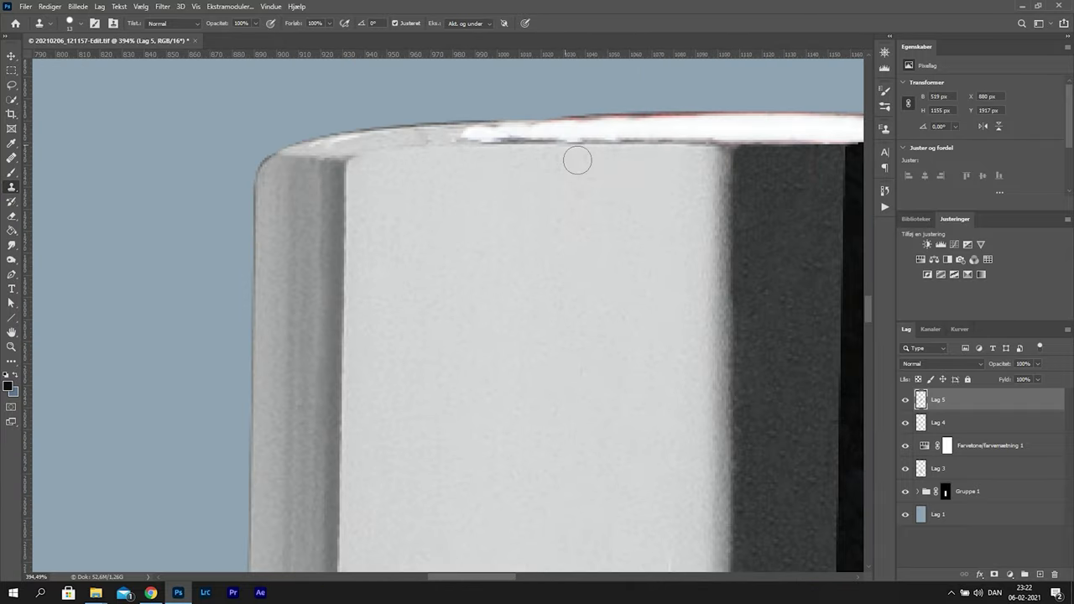
Clone away the dark specks and uneven patches along the cap's top rim above the light panel
scroll(627, 160, down, 5)
scroll(623, 192, up, 5)
scroll(630, 181, up, 1)
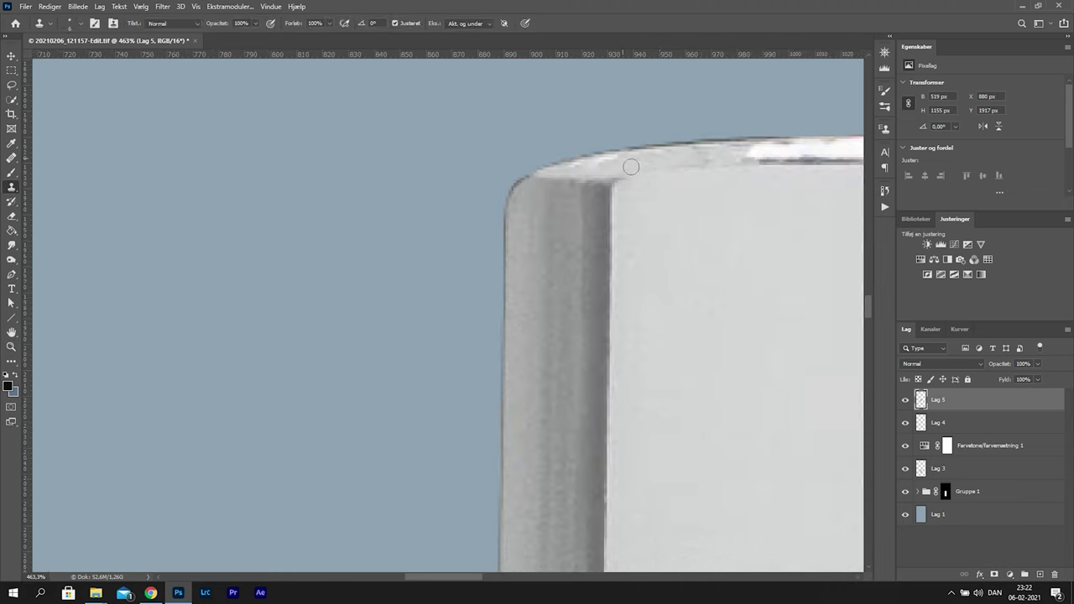
scroll(613, 165, down, 6)
mouse_move(761, 222)
mouse_down()
mouse_move(671, 264)
mouse_move(502, 209)
mouse_up()
drag(705, 484, 576, 477)
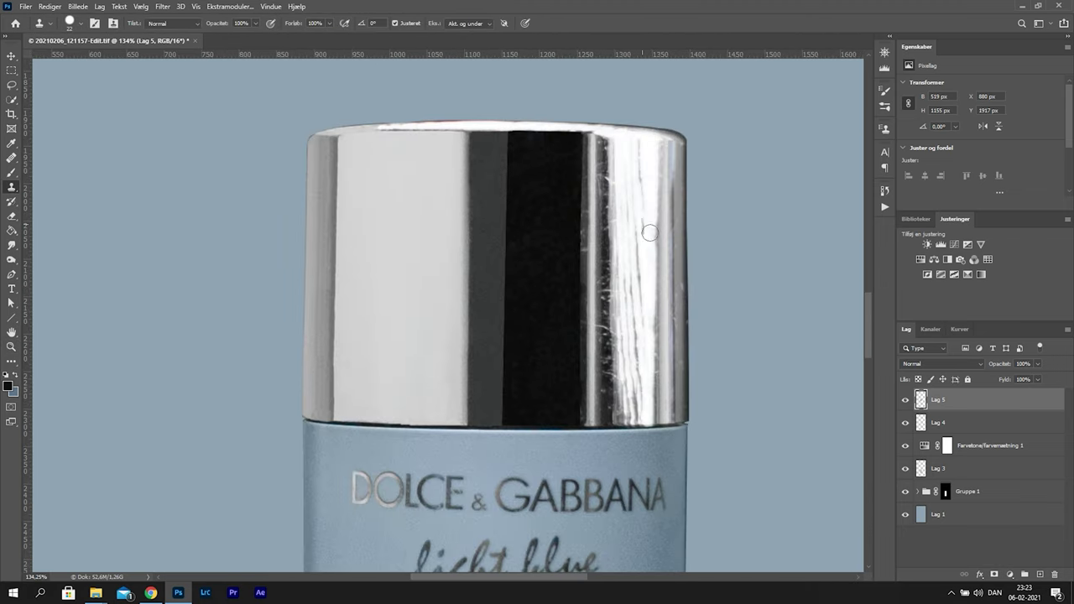
Undo the last stroke and clone away the marks on the grey strips at the cap's right edge
scroll(667, 218, up, 3)
key(ctrl+z)
drag(700, 173, 691, 175)
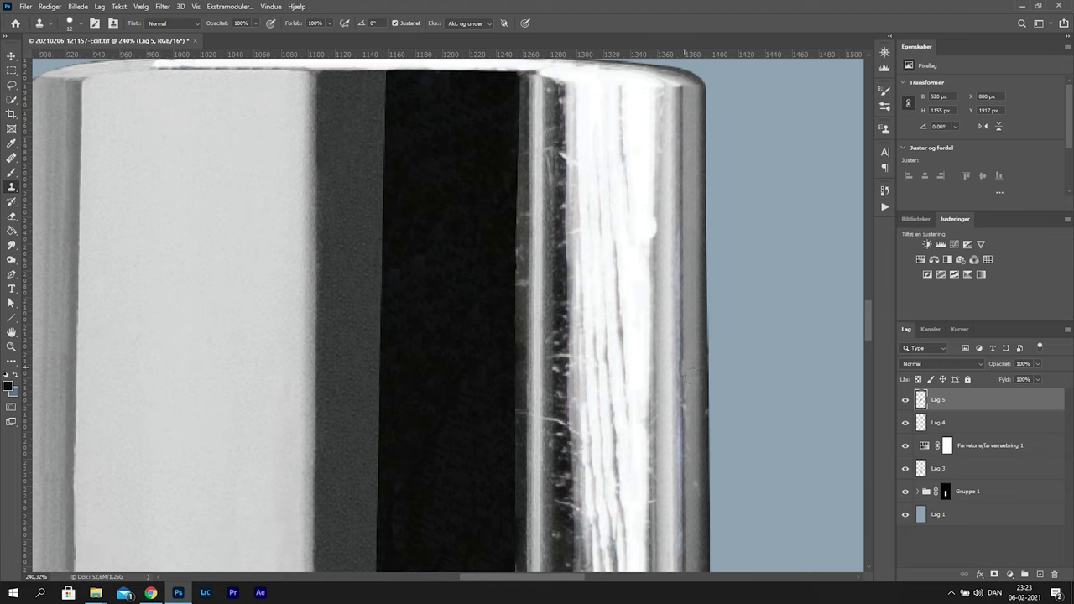
drag(688, 377, 674, 191)
drag(674, 354, 676, 433)
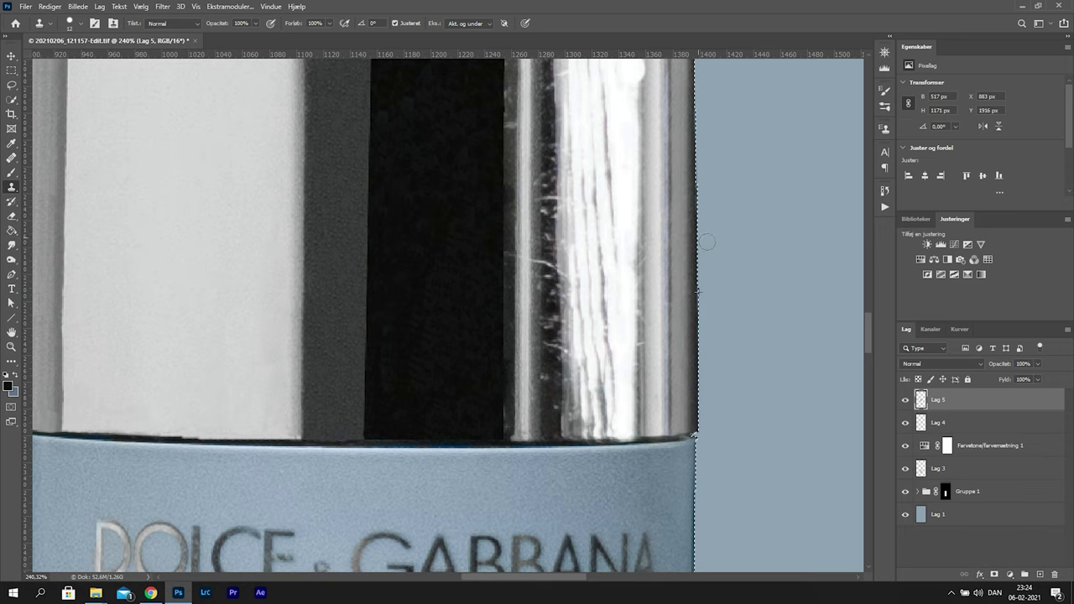
Clone along the border between the white highlight and the neighbouring grey strip down the cap
scroll(701, 256, up, 5)
scroll(701, 256, down, 5)
scroll(688, 297, up, 5)
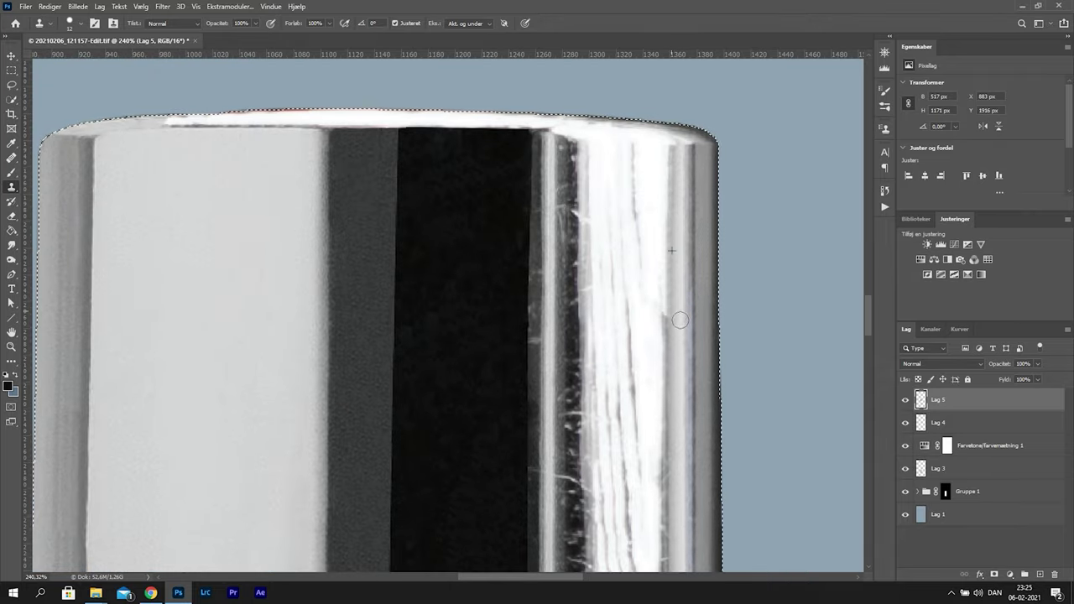
scroll(661, 233, down, 5)
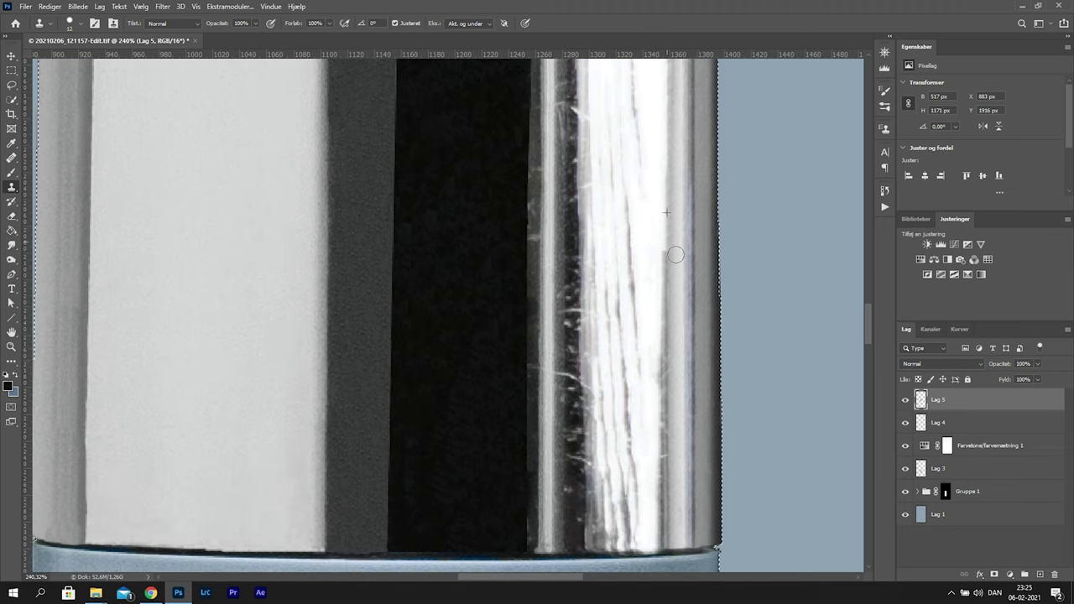
scroll(661, 233, down, 3)
Outline the narrow grey strip beside the white highlight with a Pen path, about 14 by 378 px, and convert it to a selection
key(p)
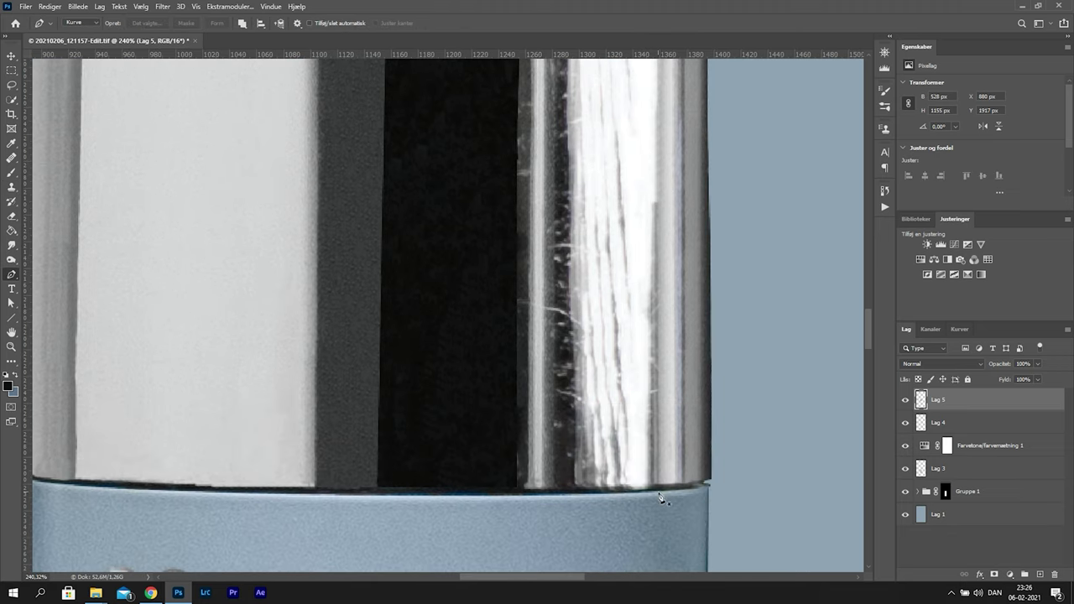
click(658, 208)
scroll(662, 159, up, 5)
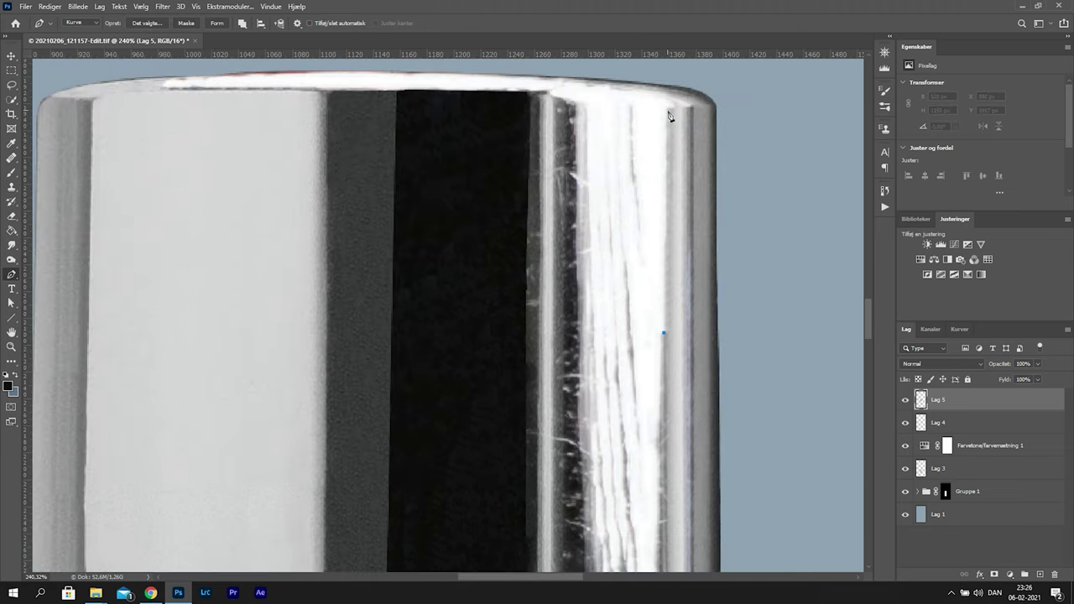
click(664, 107)
scroll(681, 134, down, 8)
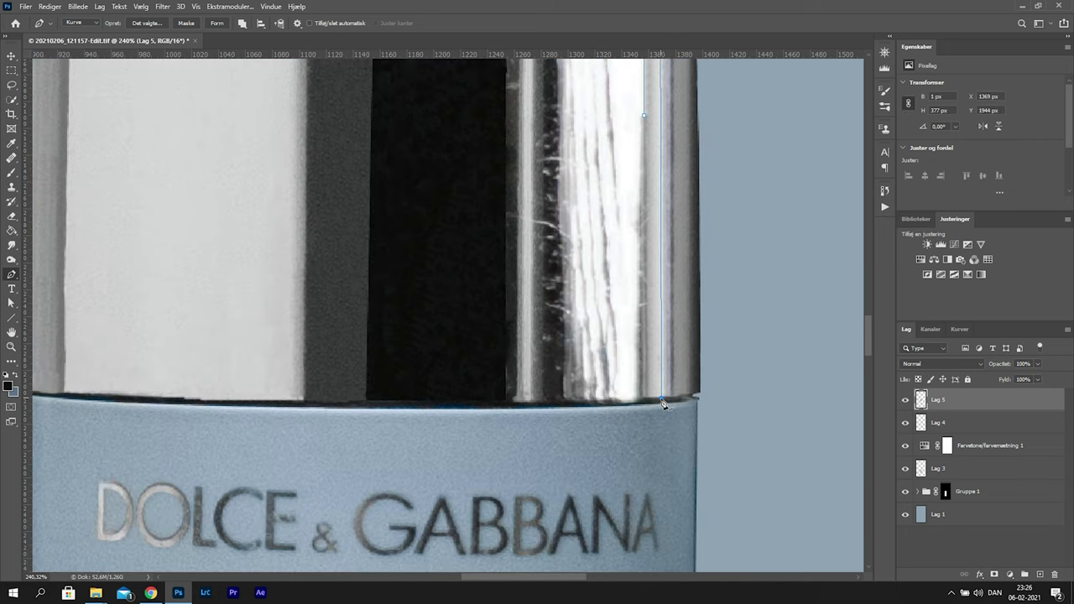
click(645, 402)
click(645, 116)
right_click(652, 222)
click(674, 270)
key(Return)
Clone inside and outside the grey strip's selection to give its border with the white highlight a clean edge, and deselect
key(s)
drag(665, 194, 674, 396)
drag(659, 297, 652, 297)
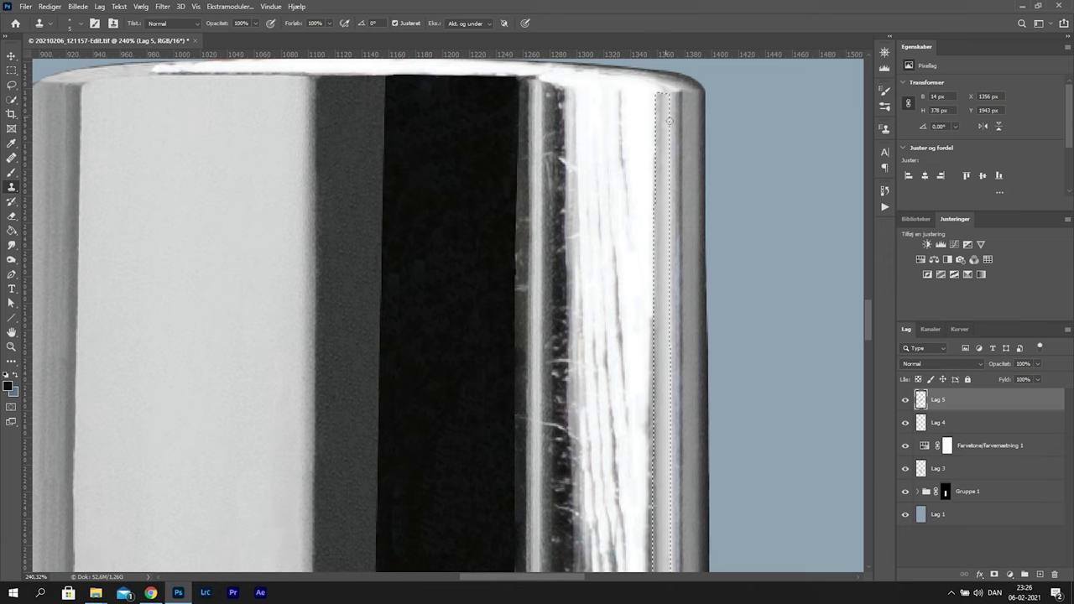
scroll(634, 369, down, 8)
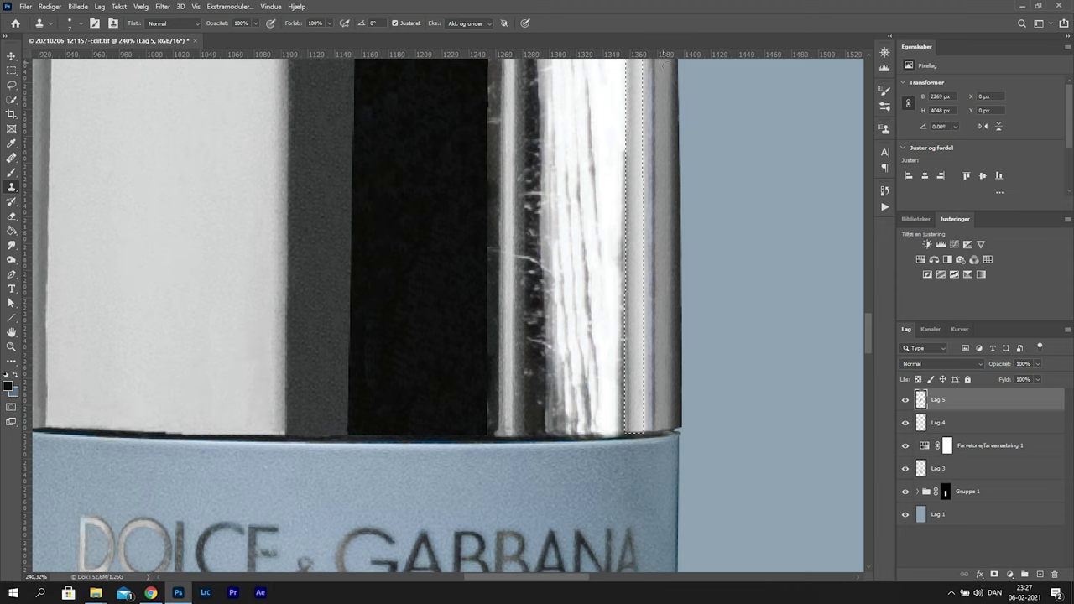
scroll(640, 96, up, 3)
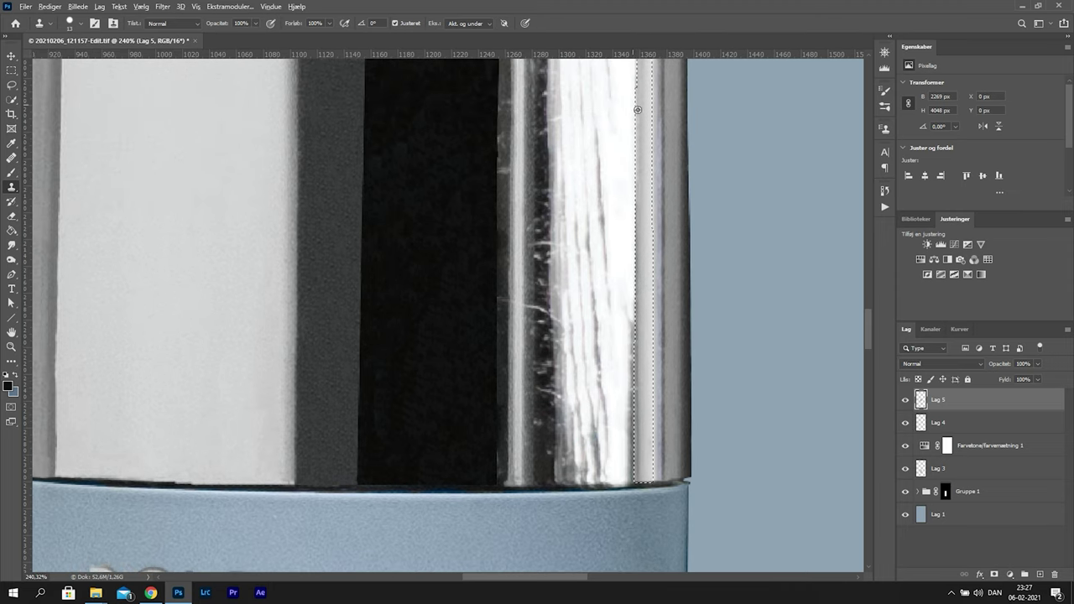
scroll(674, 174, up, 6)
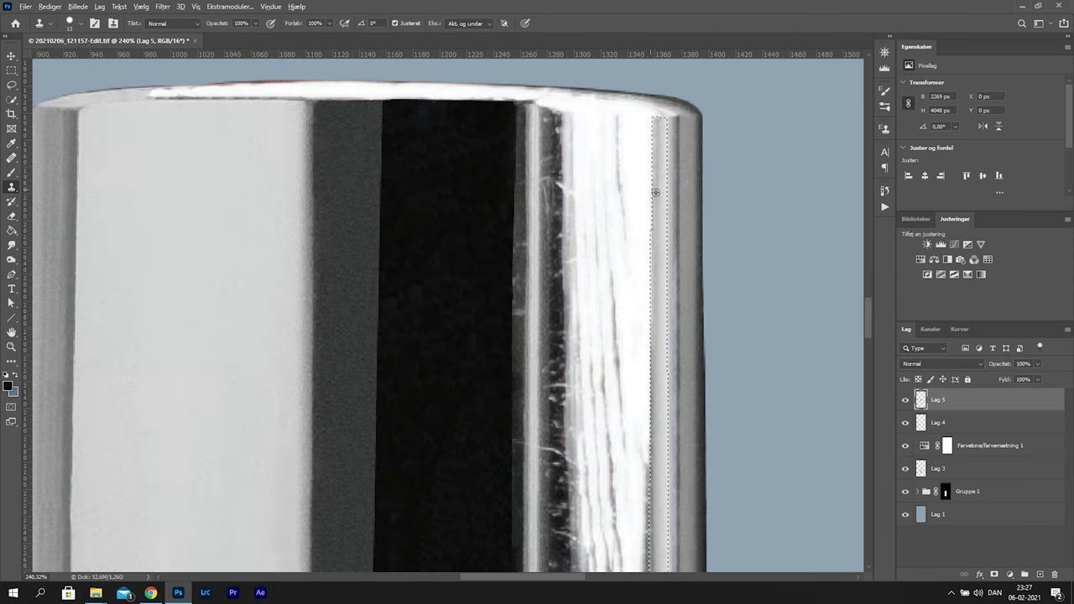
drag(659, 471, 657, 503)
drag(657, 470, 642, 290)
key(ctrl+d)
Clone clean white over the dark vertical streaks in the cap's white highlight
drag(628, 168, 616, 417)
key(bracketleft)
mouse_move(588, 482)
mouse_down()
mouse_move(604, 232)
mouse_move(635, 462)
mouse_up()
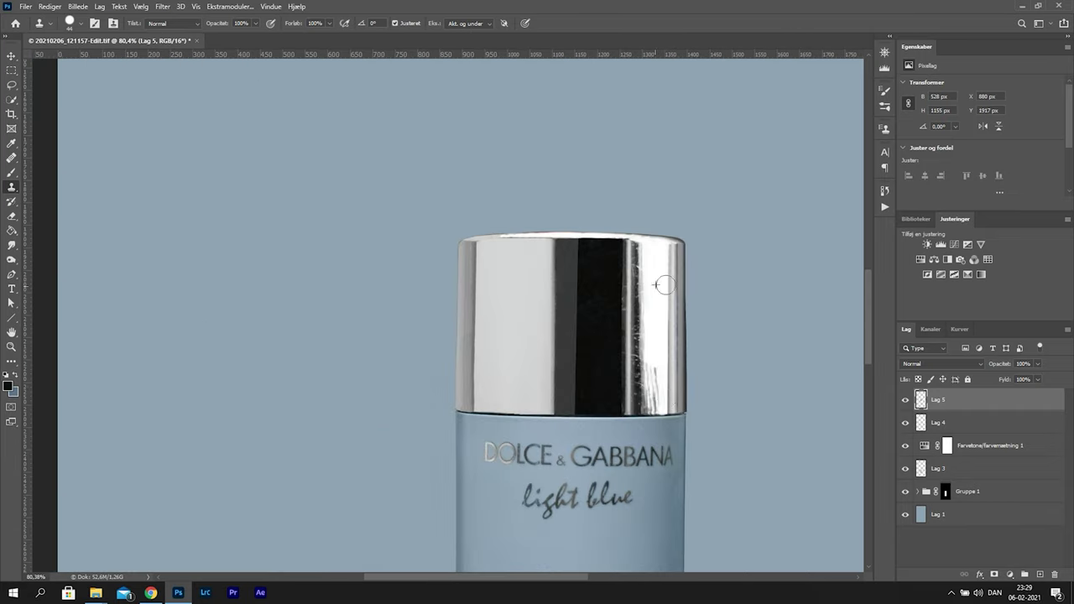
scroll(687, 468, up, 3)
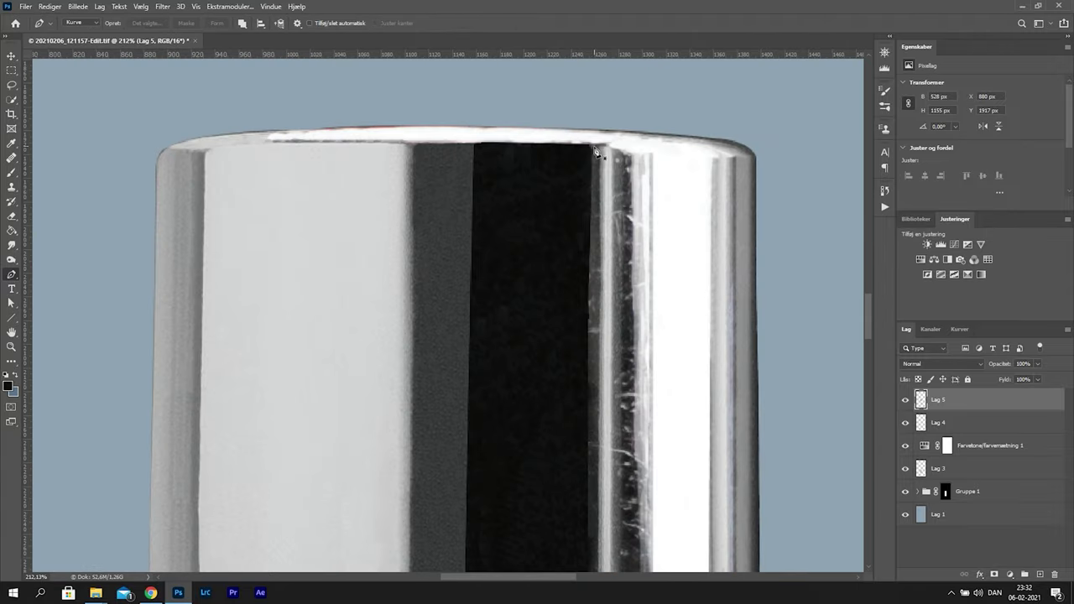
Outline the thin strip along the black panel's right edge with a Pen path, about 10 by 391 px, and make it a selection
click(593, 146)
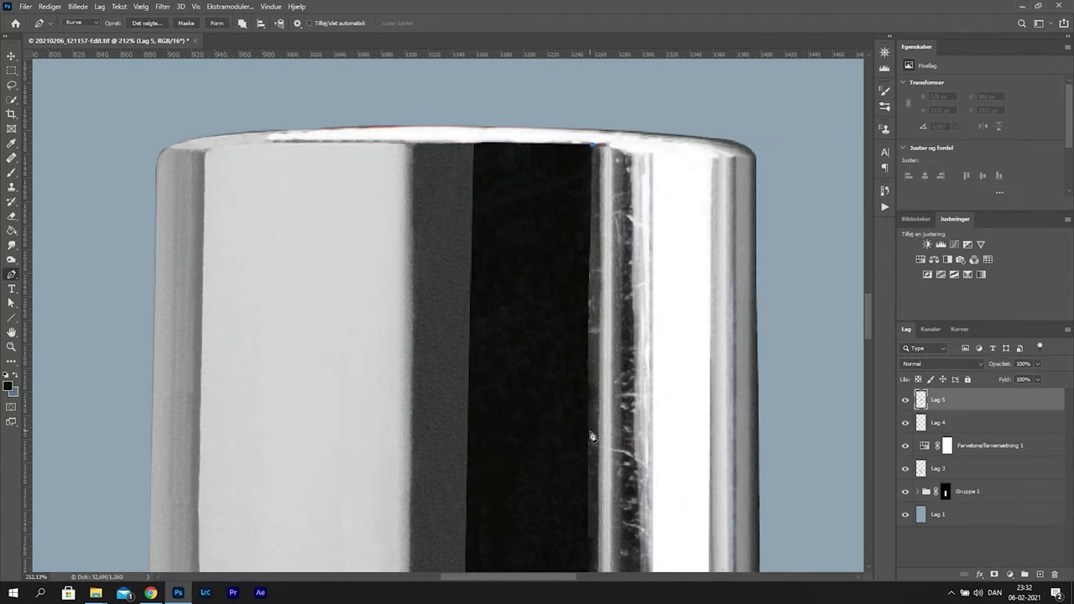
scroll(591, 436, down, 5)
scroll(591, 426, up, 5)
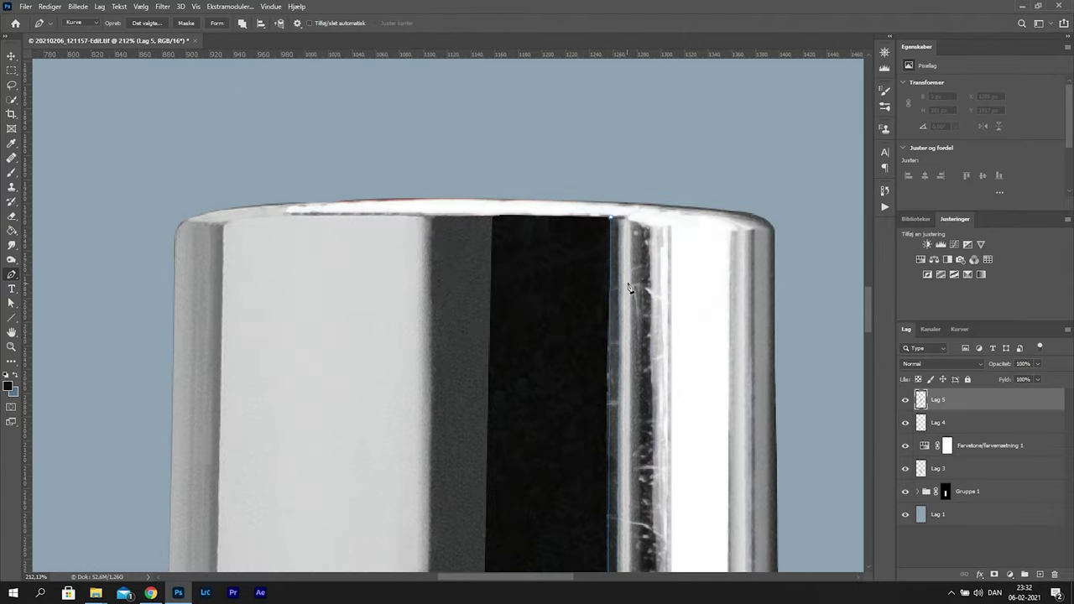
right_click(616, 240)
click(627, 322)
key(Return)
Clone black along the black panel's right edge, keeping the thin strip beside it protected by the selection
click(581, 354)
key(s)
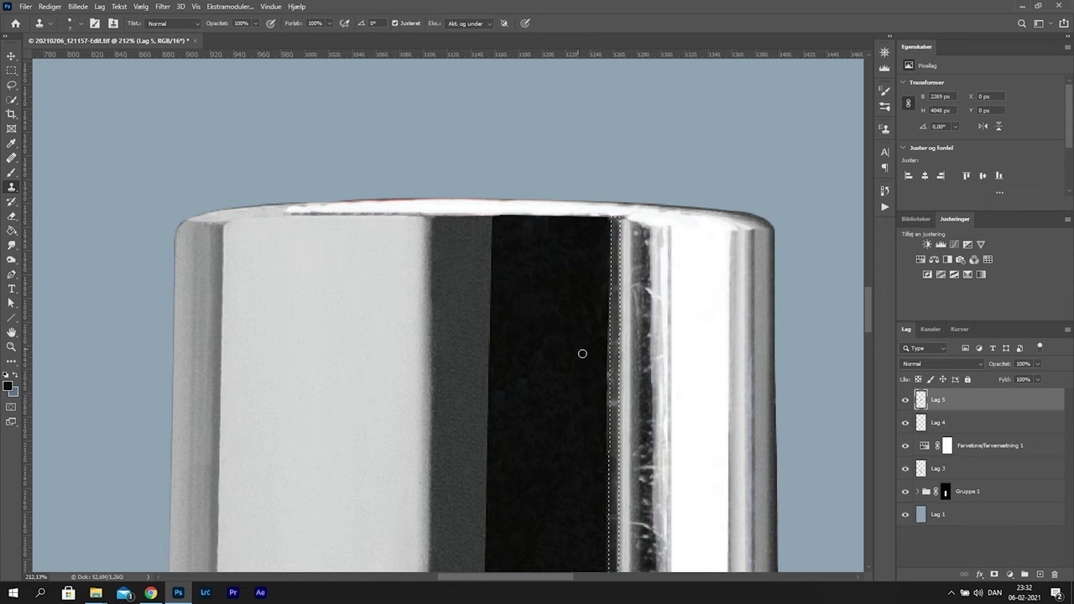
scroll(602, 243, down, 5)
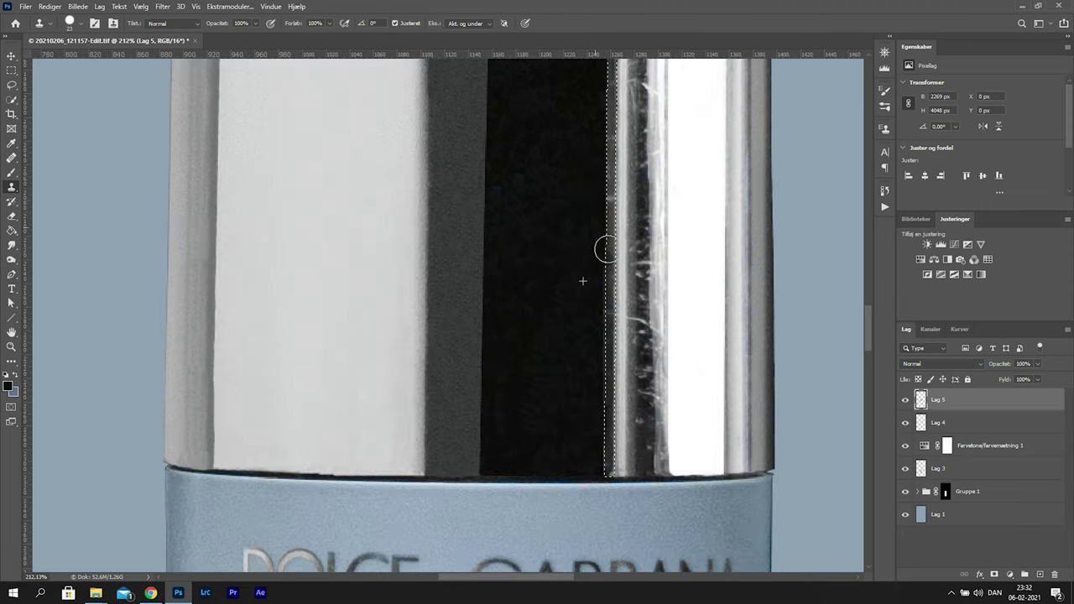
drag(613, 472, 612, 475)
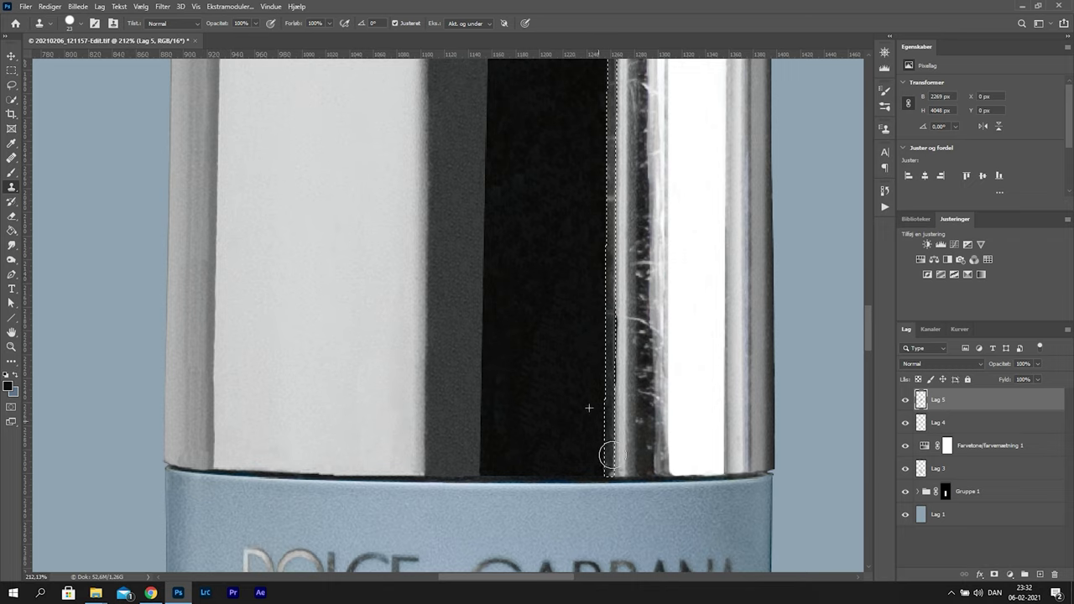
Clone along the light metal strip next to the protected thin strip to remove its marks and clean up its edge
drag(617, 386, 619, 369)
mouse_move(642, 311)
mouse_down()
mouse_move(623, 312)
mouse_move(621, 332)
mouse_up()
alt+click(619, 314)
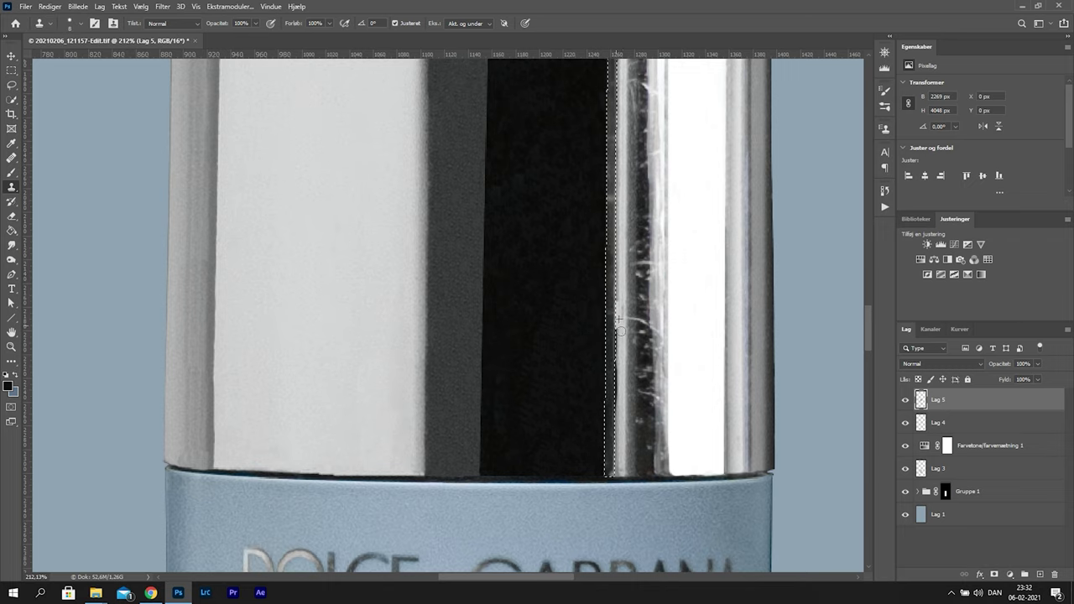
scroll(620, 352, up, 5)
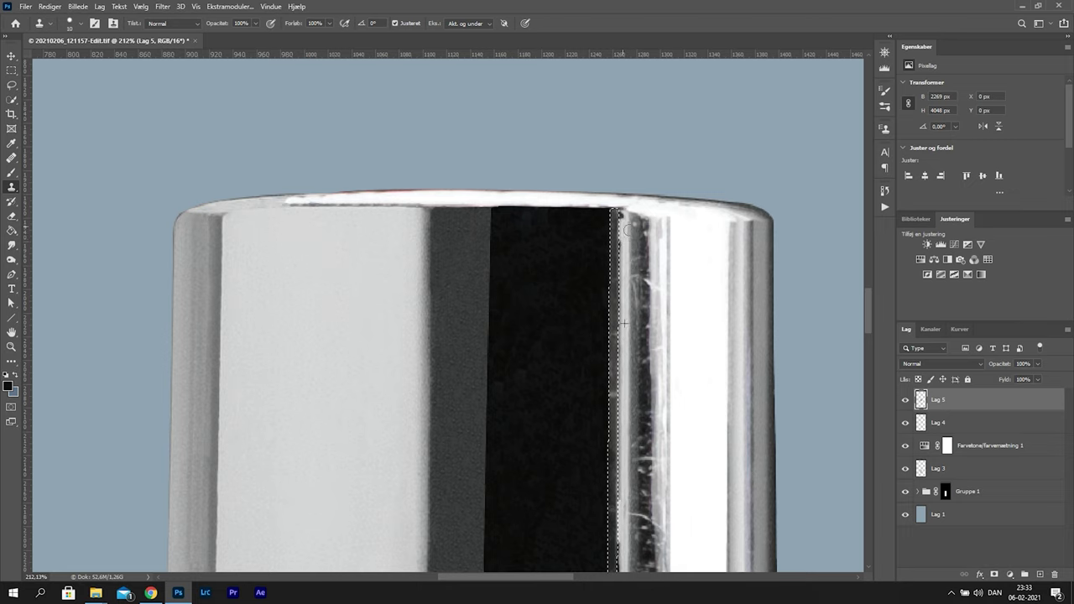
scroll(625, 317, down, 3)
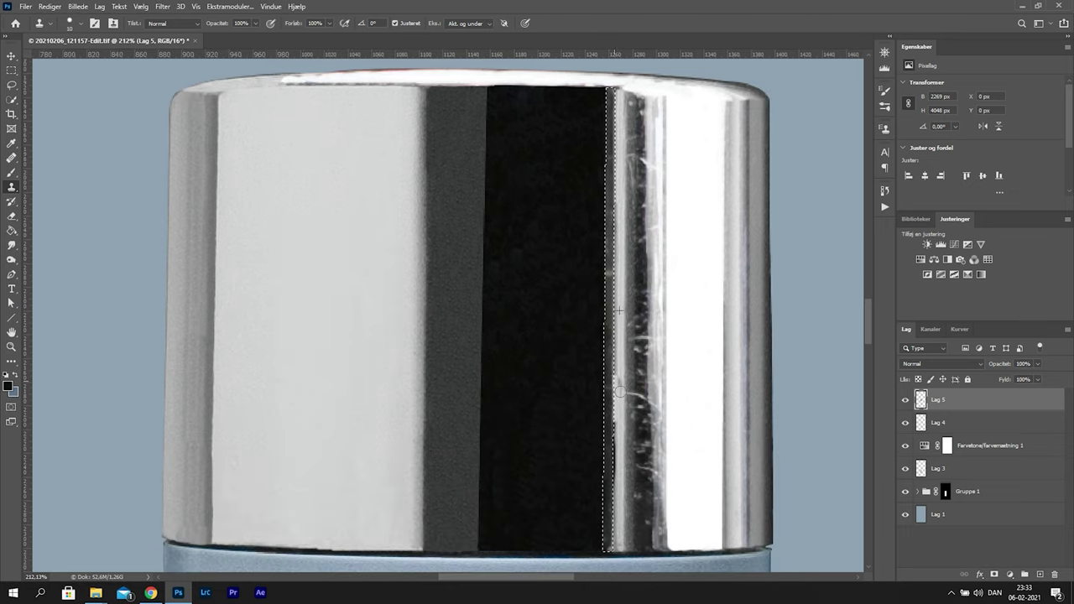
scroll(620, 421, down, 2)
Paint the selected thin strip beside the black panel dark grey, and compare the retouch with layer Lag 5 hidden and shown
scroll(616, 267, up, 5)
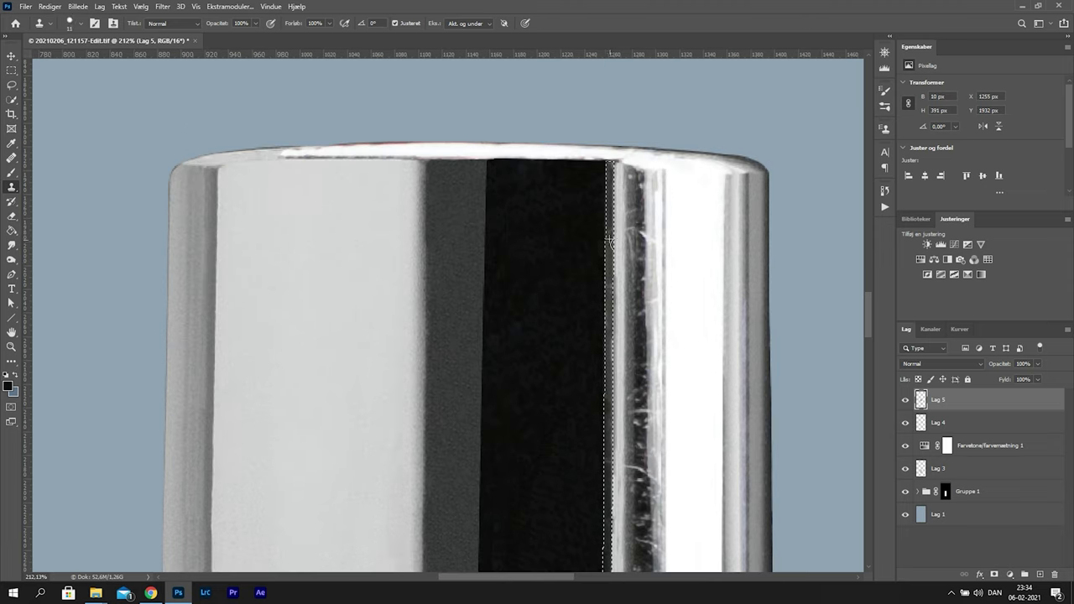
scroll(629, 231, down, 5)
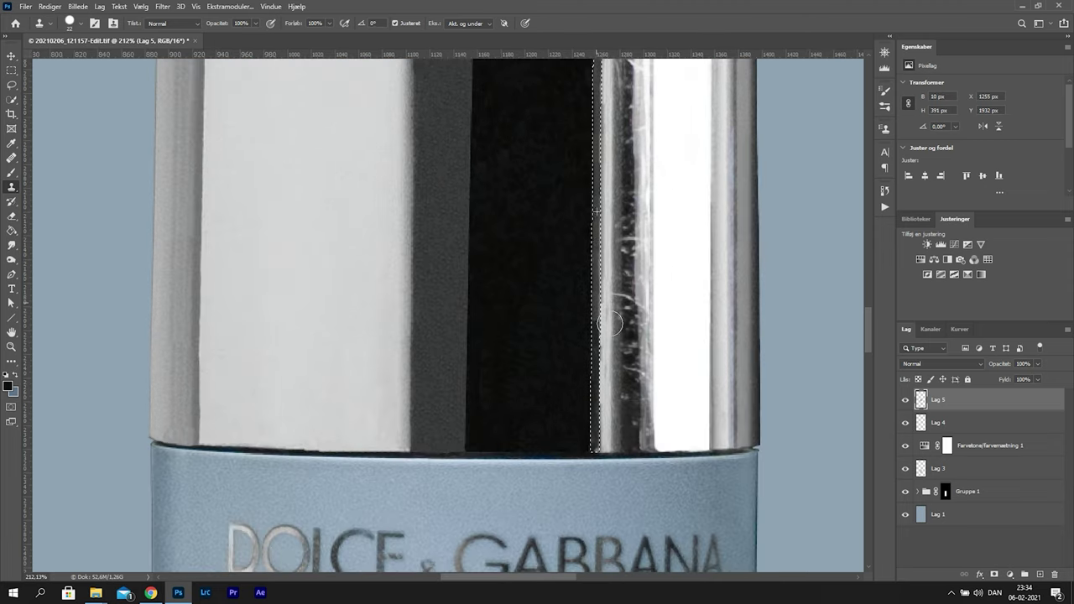
key(b)
right_click(599, 219)
key(ctrl+d)
scroll(617, 289, down, 5)
click(905, 400)
click(905, 400)
Clone over the jagged notches between the thin dark grey strip and the light metal strip
key(s)
scroll(635, 252, up, 8)
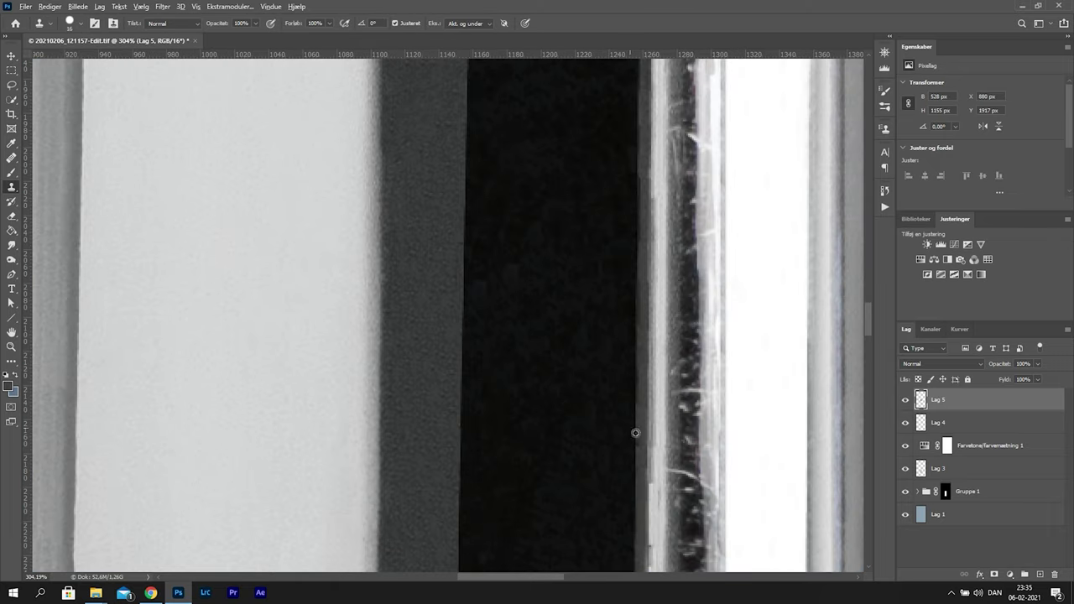
scroll(644, 356, up, 5)
scroll(655, 436, down, 10)
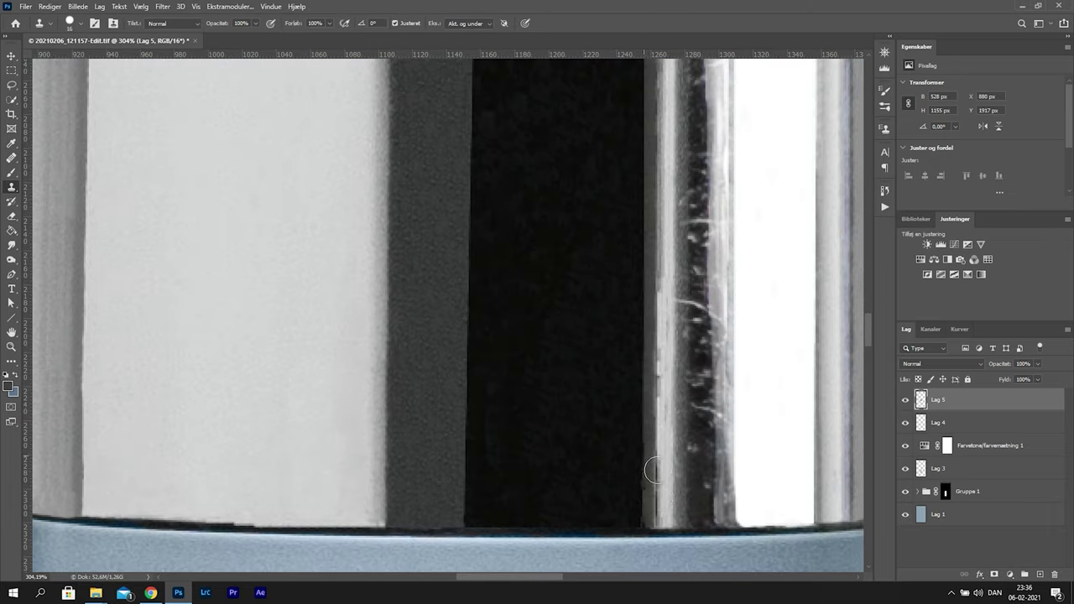
scroll(665, 352, up, 10)
Clone away the small bright spots left along the light metal strip down to the cap's lower edge
scroll(663, 186, up, 1)
scroll(661, 167, down, 6)
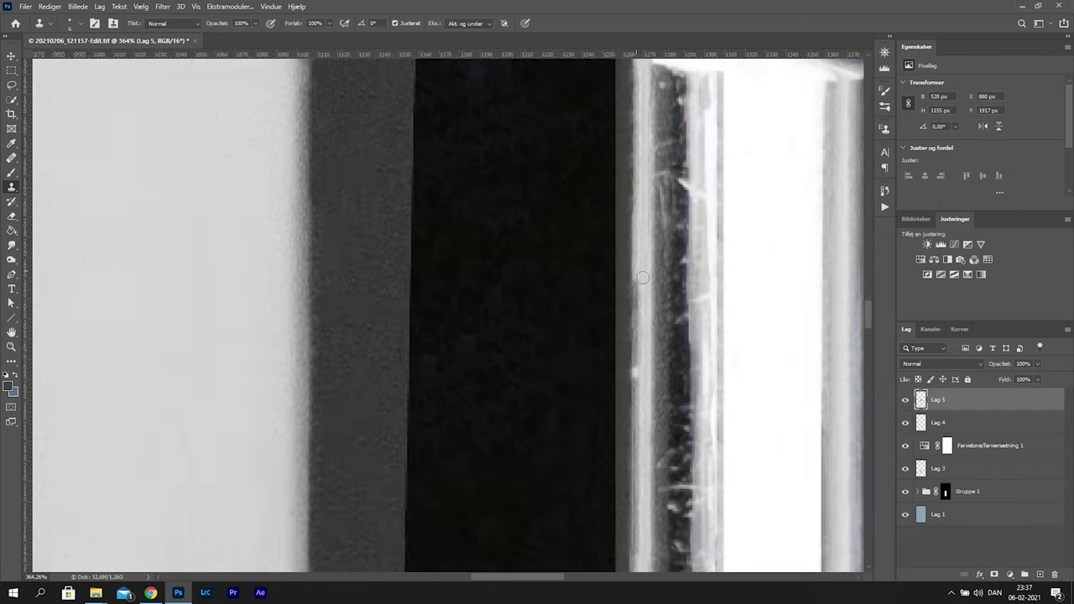
scroll(637, 155, down, 5)
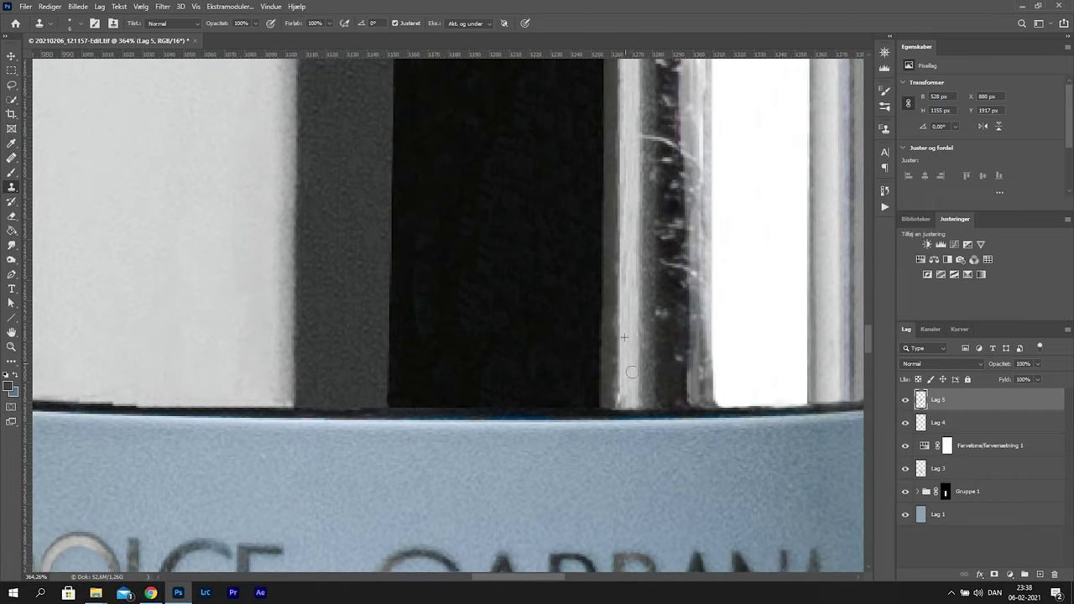
scroll(621, 403, down, 5)
scroll(642, 226, up, 3)
Clone dark tone over the scratches in the upper part of the narrow black strip beside the white highlight
drag(605, 270, 606, 147)
alt+right_click(606, 220)
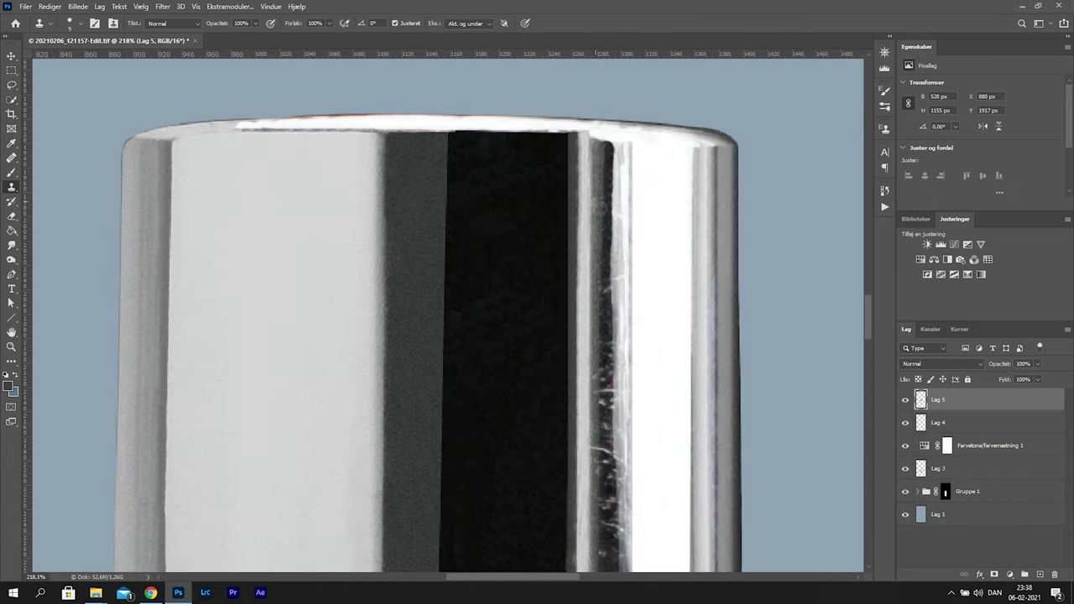
scroll(600, 195, down, 5)
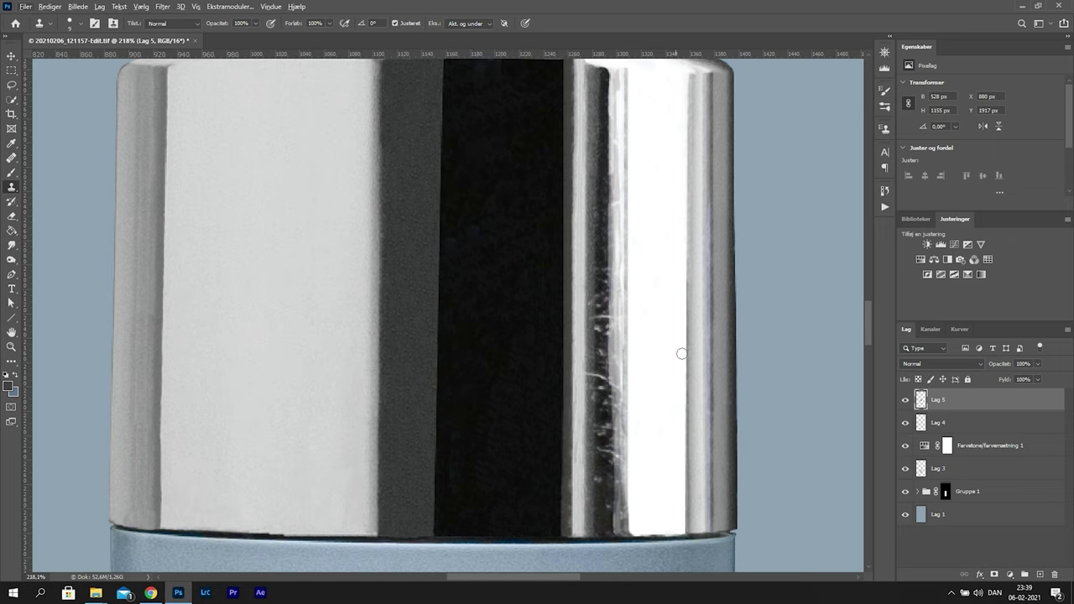
Select the full height of the narrow black strip and clone clean black over the scratches inside it
key(m)
drag(615, 536, 587, 64)
key(s)
alt+click(604, 476)
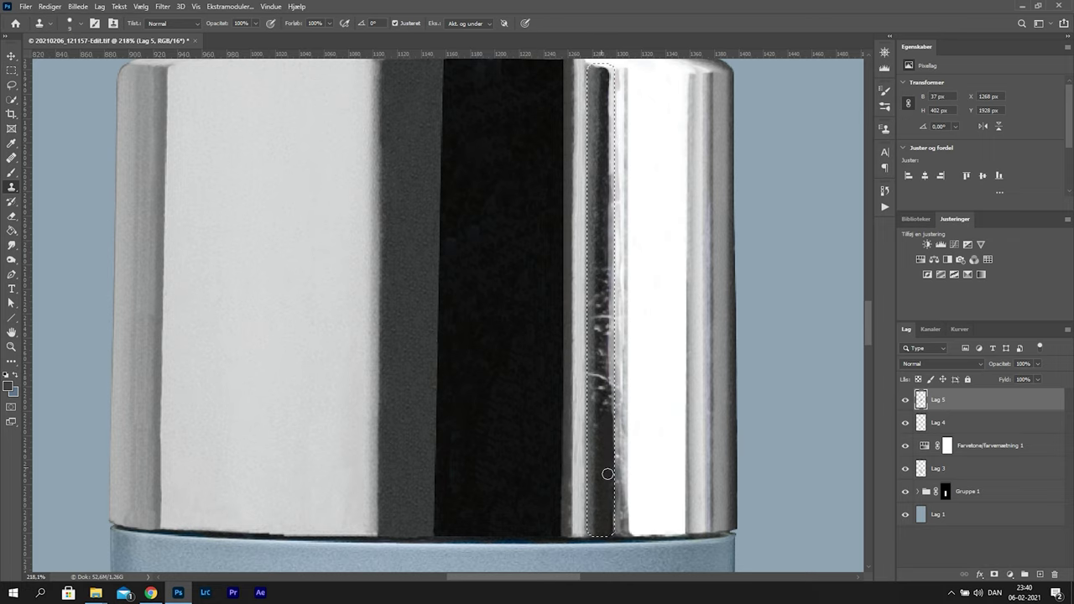
drag(617, 478, 618, 221)
Clone away the remaining specks from the top to the bottom of the selected black strip, and deselect it
scroll(615, 222, up, 3)
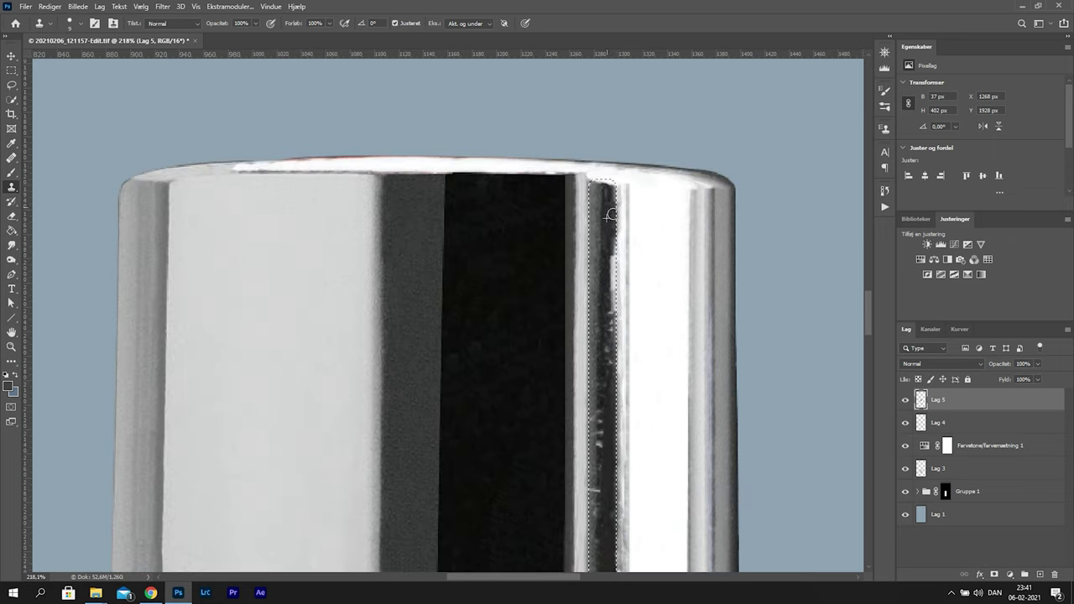
scroll(617, 279, down, 1)
scroll(615, 269, down, 5)
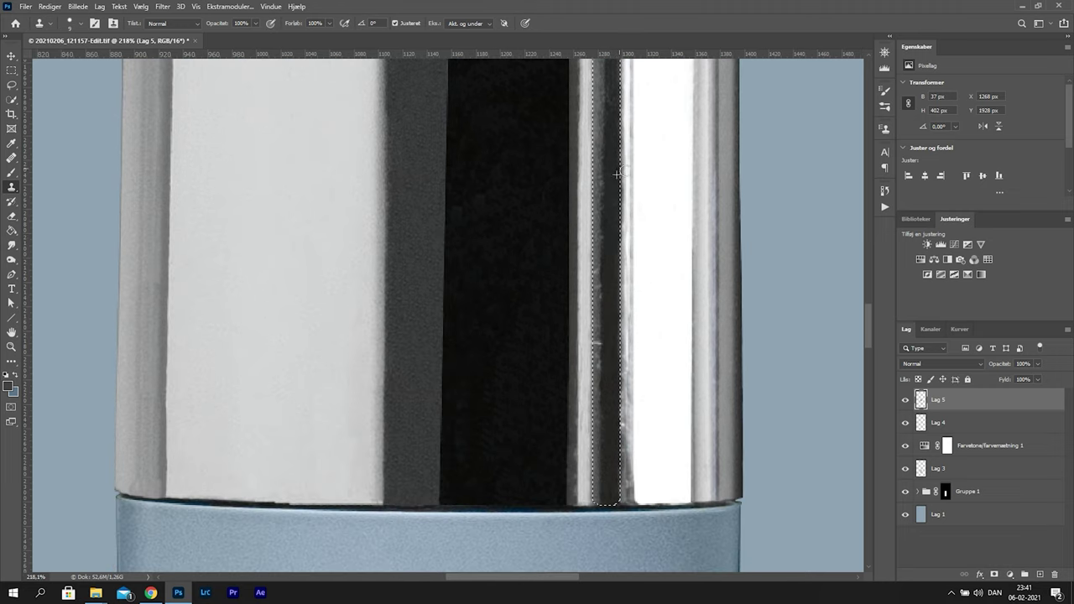
scroll(620, 289, up, 5)
key(ctrl+d)
scroll(570, 353, down, 1)
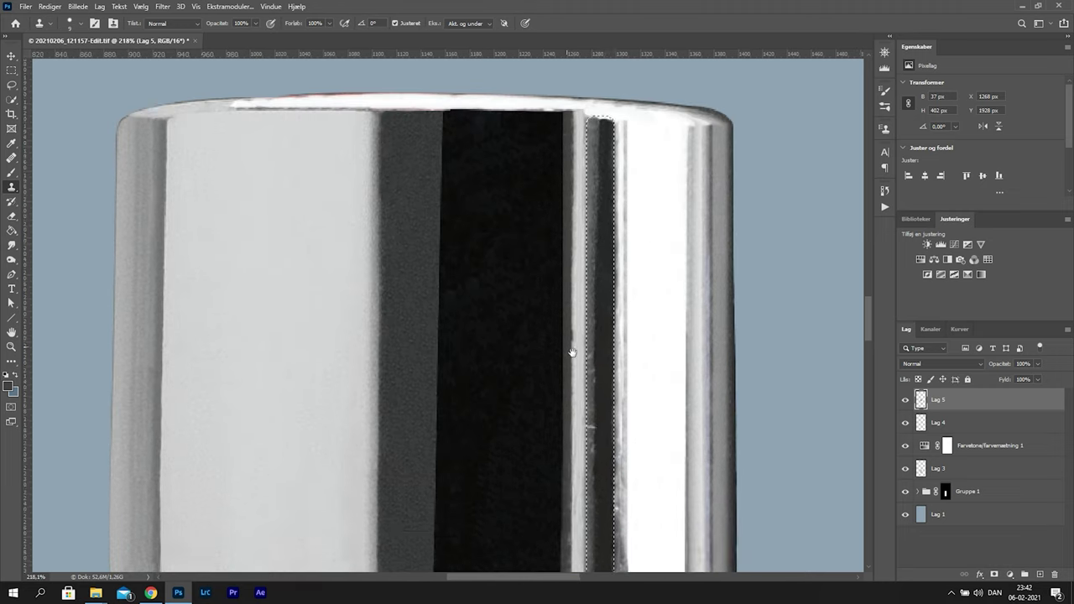
Select the left side of the narrow black strip and brush over its remaining pale marks
scroll(570, 352, down, 4)
key(m)
drag(601, 95, 585, 410)
key(b)
scroll(587, 356, up, 5)
key(ctrl+d)
drag(588, 126, 584, 430)
Undo the last two strokes and clone the edges of the narrow black strip smooth against the neighbouring light metal
key(s)
key(ctrl+z)
key(ctrl+z)
drag(642, 546, 619, 333)
drag(587, 167, 594, 433)
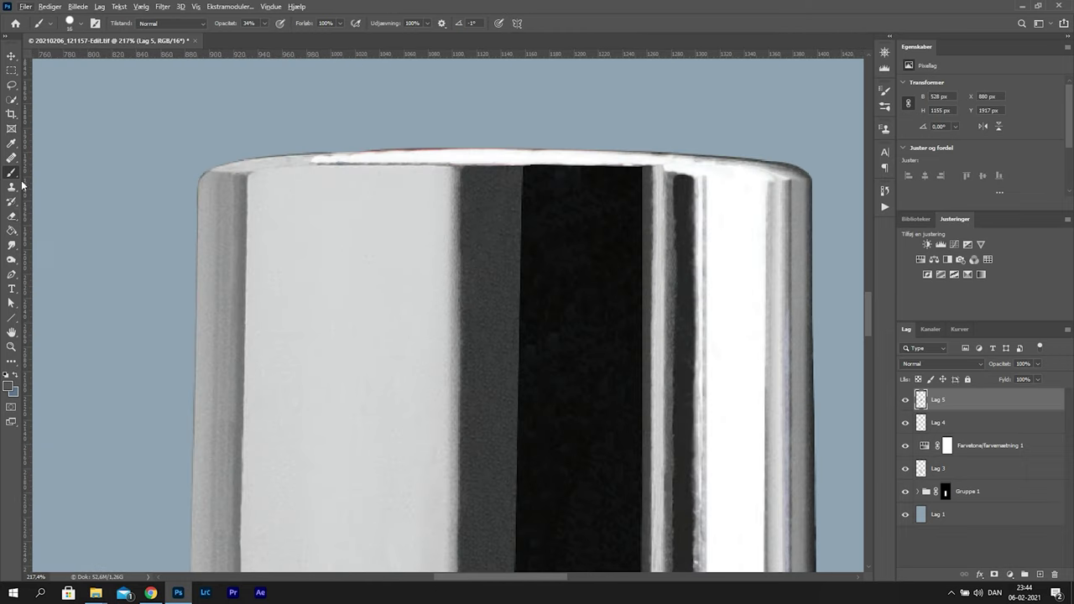
Trace the top edge of the light grey panel and adjoining dark grey stripe with the Pen tool and convert it to a selection
key(p)
click(452, 168)
click(301, 202)
drag(412, 245, 425, 248)
drag(456, 237, 463, 236)
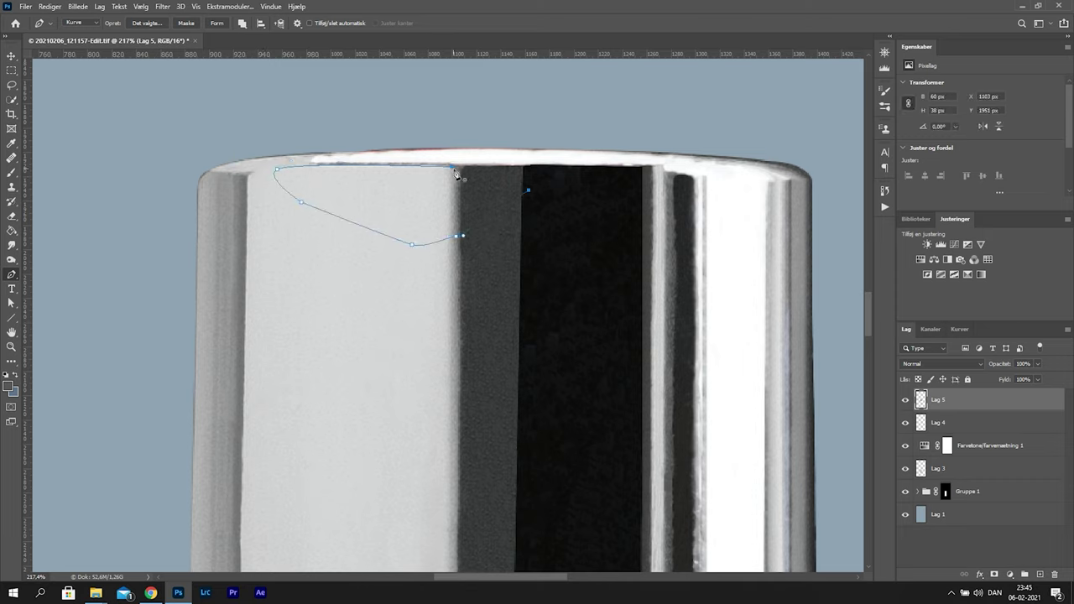
click(466, 137)
right_click(453, 164)
click(499, 204)
click(597, 174)
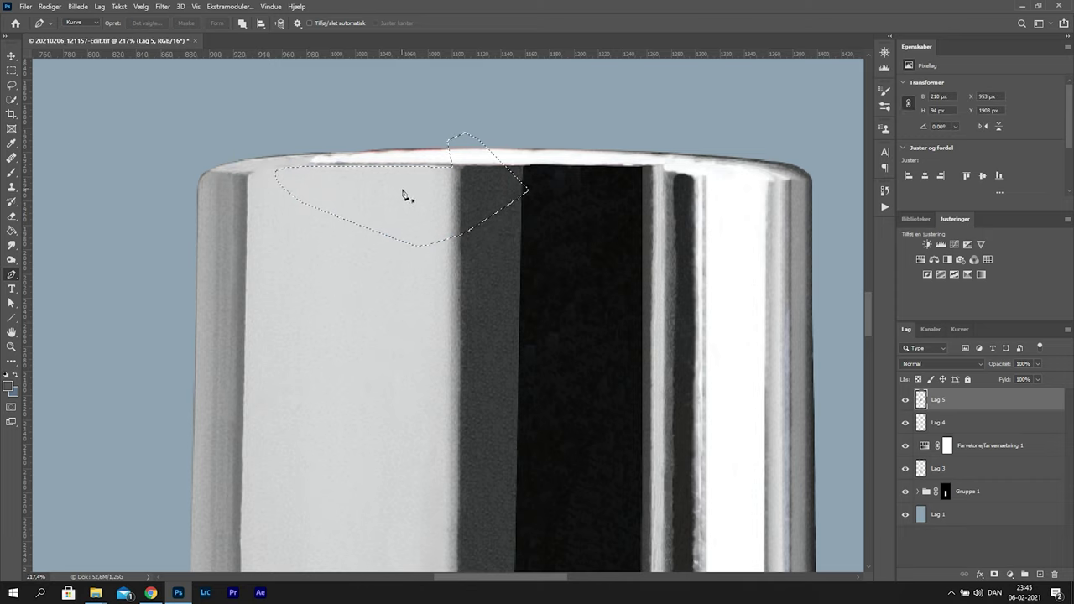
Clone clean grey along the selected top edge of the light grey panel, and remove the selection
key(s)
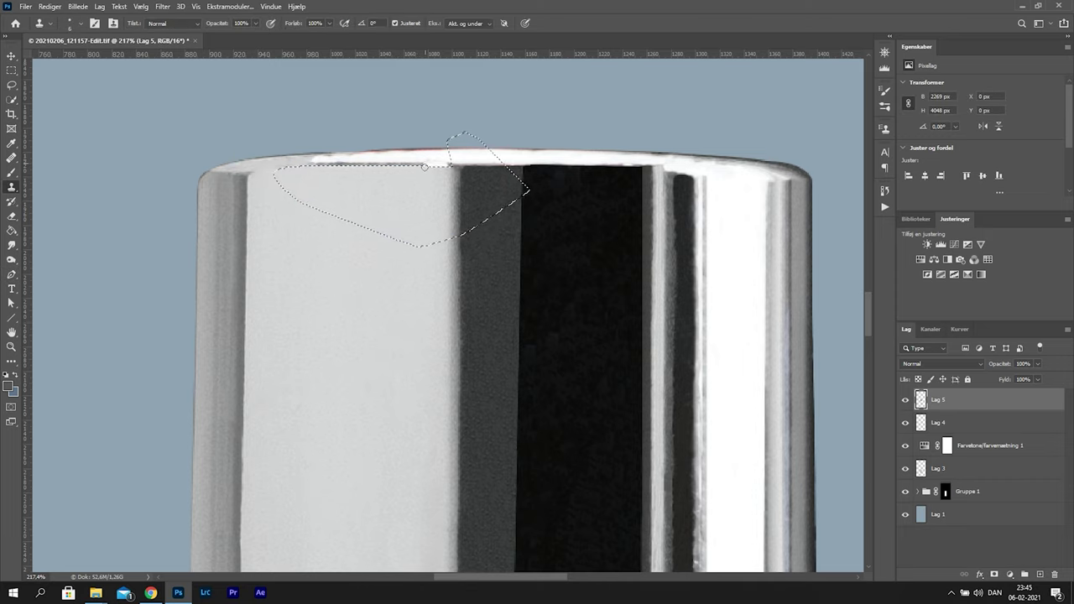
drag(431, 161, 427, 172)
drag(340, 176, 326, 175)
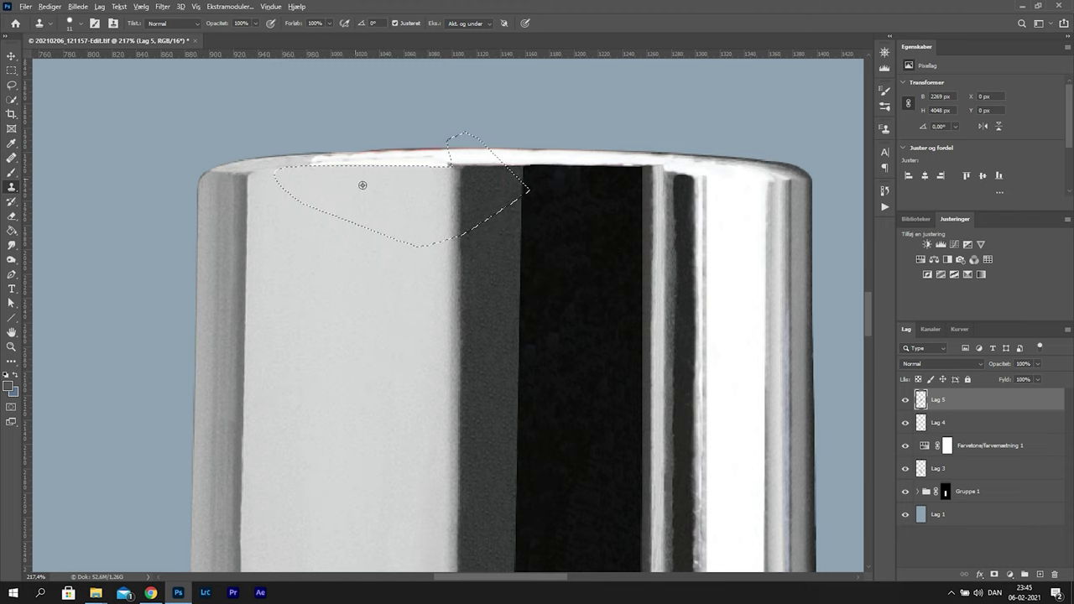
alt+right_click(459, 158)
key(ctrl+0)
drag(522, 340, 562, 341)
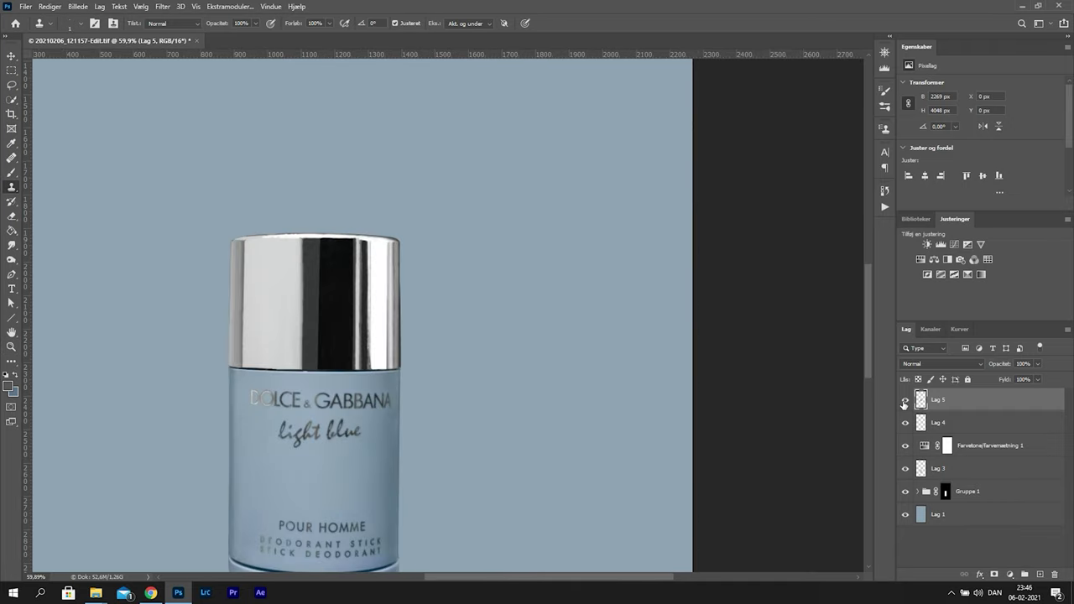
key(z)
mouse_move(263, 275)
mouse_down()
mouse_move(332, 281)
mouse_move(311, 239)
mouse_up()
drag(311, 230, 383, 334)
key(b)
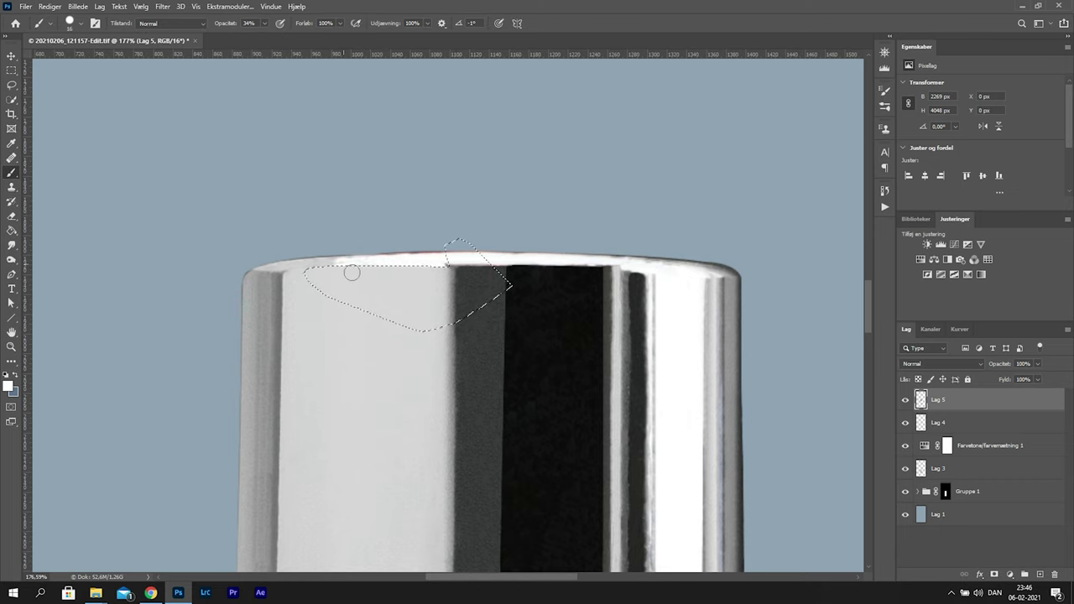
key(ctrl+d)
Retrace the upper part of the light grey panel along the rim with the Pen tool and convert the path to a selection
key(p)
key(ctrl+d)
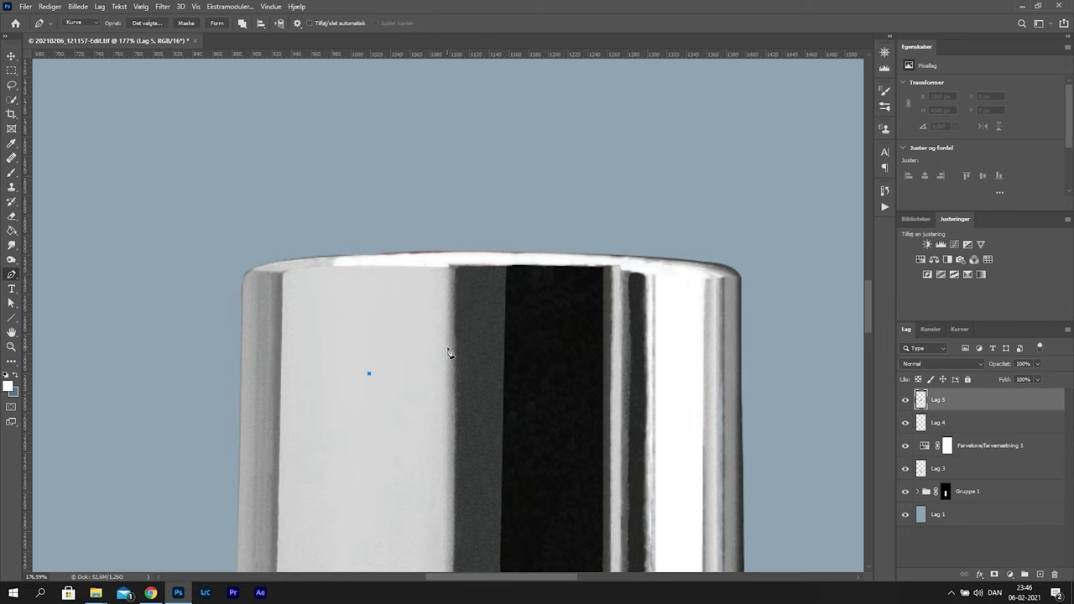
click(449, 266)
drag(327, 269, 305, 270)
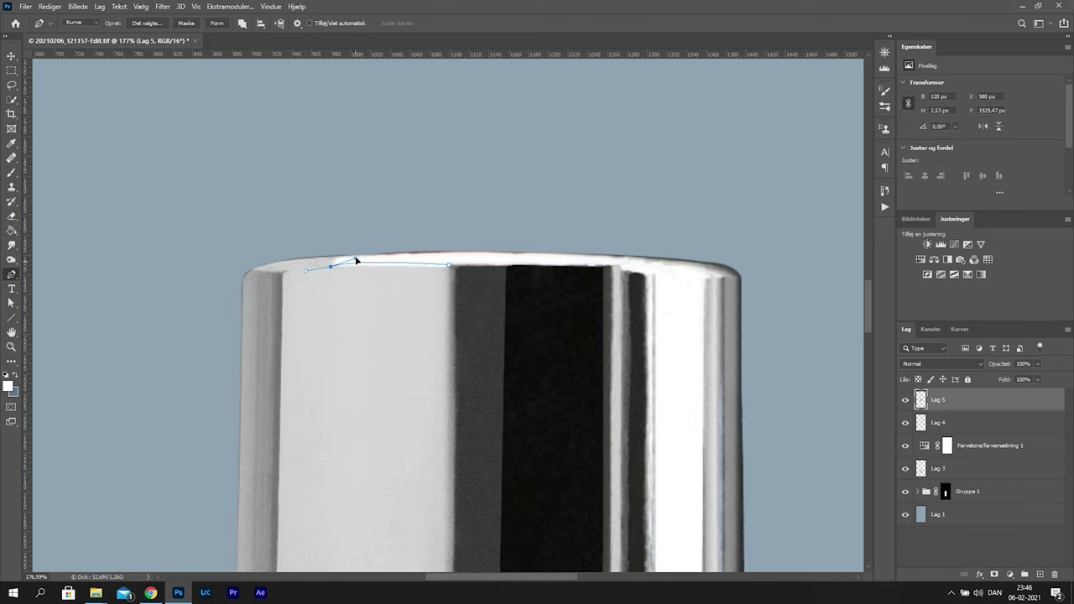
click(313, 333)
click(476, 354)
click(488, 317)
click(450, 266)
right_click(421, 276)
click(477, 334)
click(589, 170)
key(s)
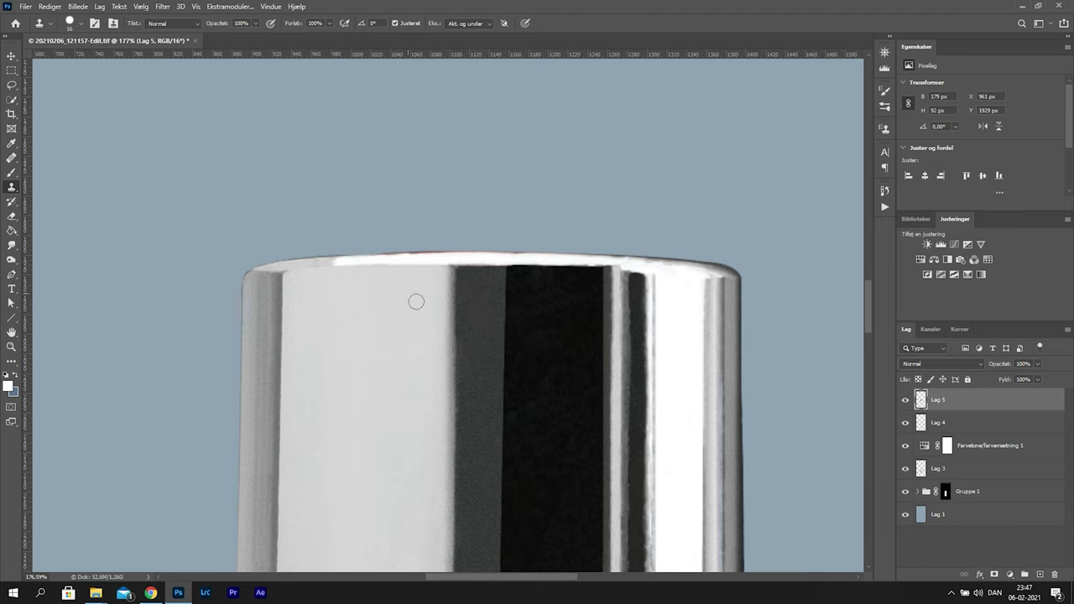
Trace a curved path under the cap's white rim across all stripes to the right side, close it below and convert it to a selection
key(p)
click(284, 274)
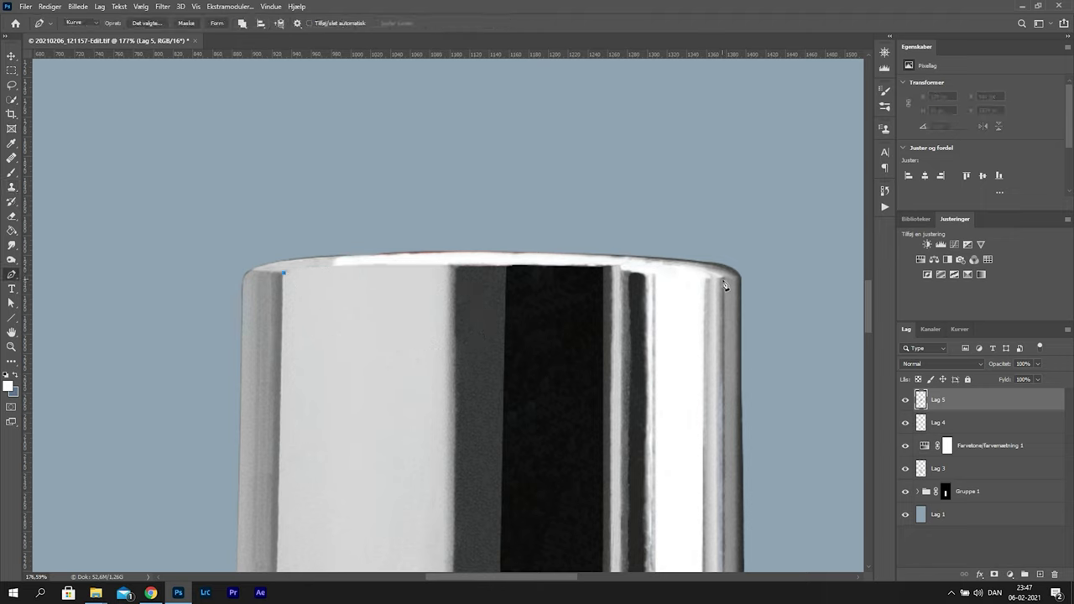
drag(705, 276, 794, 307)
drag(603, 252, 507, 250)
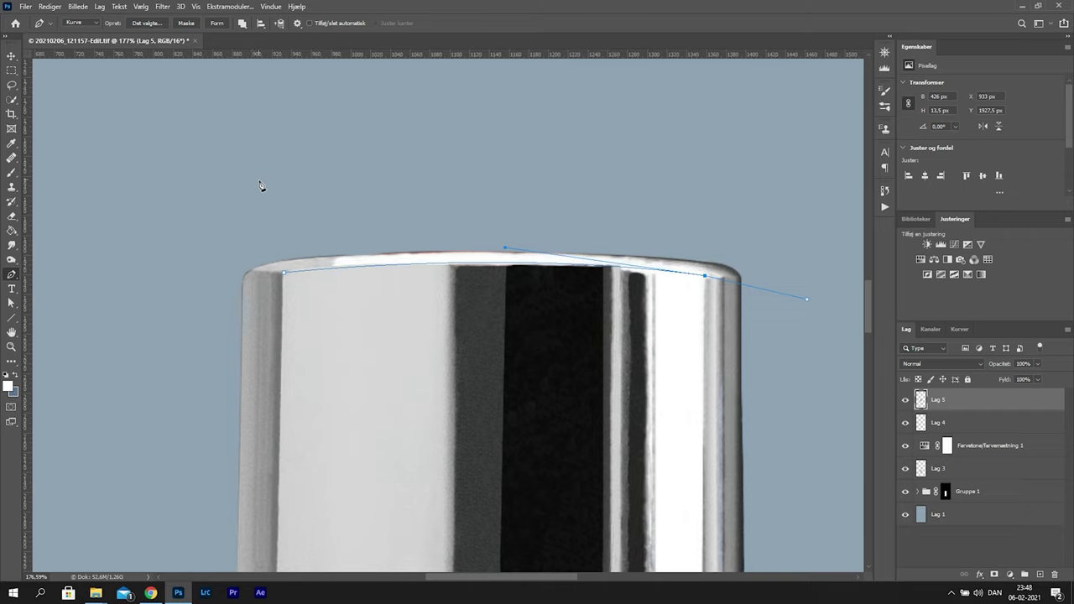
click(703, 340)
key(ctrl+z)
alt+click(704, 275)
click(703, 346)
click(280, 372)
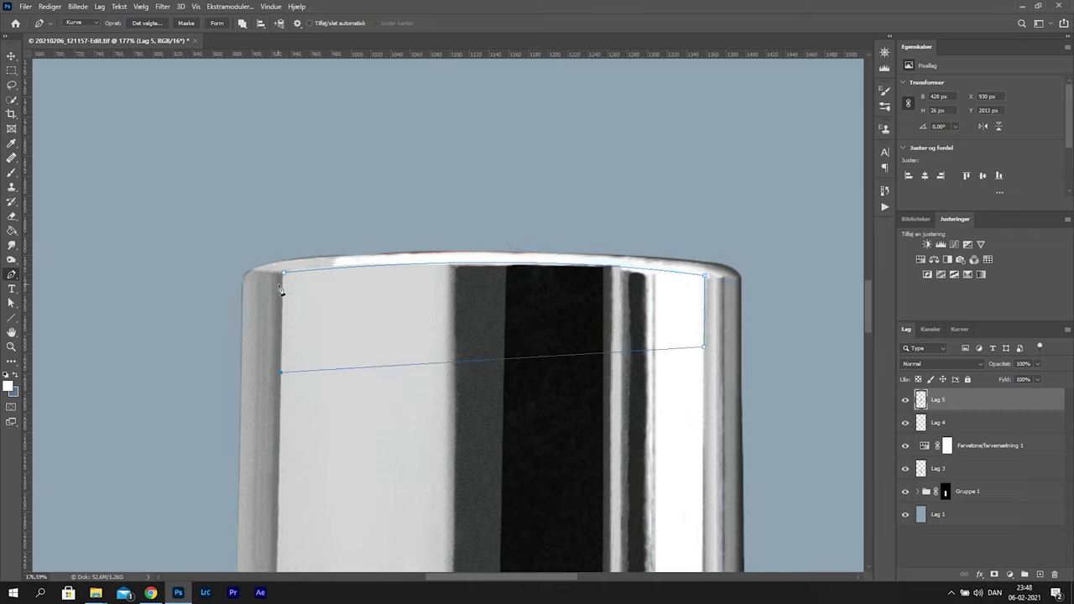
right_click(326, 290)
click(360, 336)
click(599, 173)
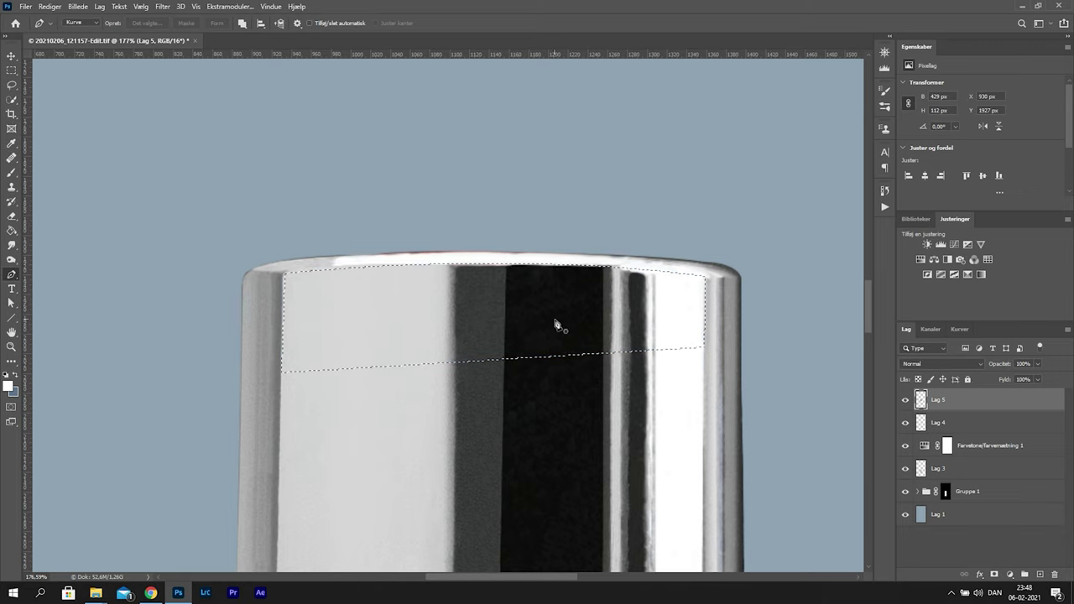
Clone the dark grey and wide black stripes up to the curved upper edge of the selection
key(s)
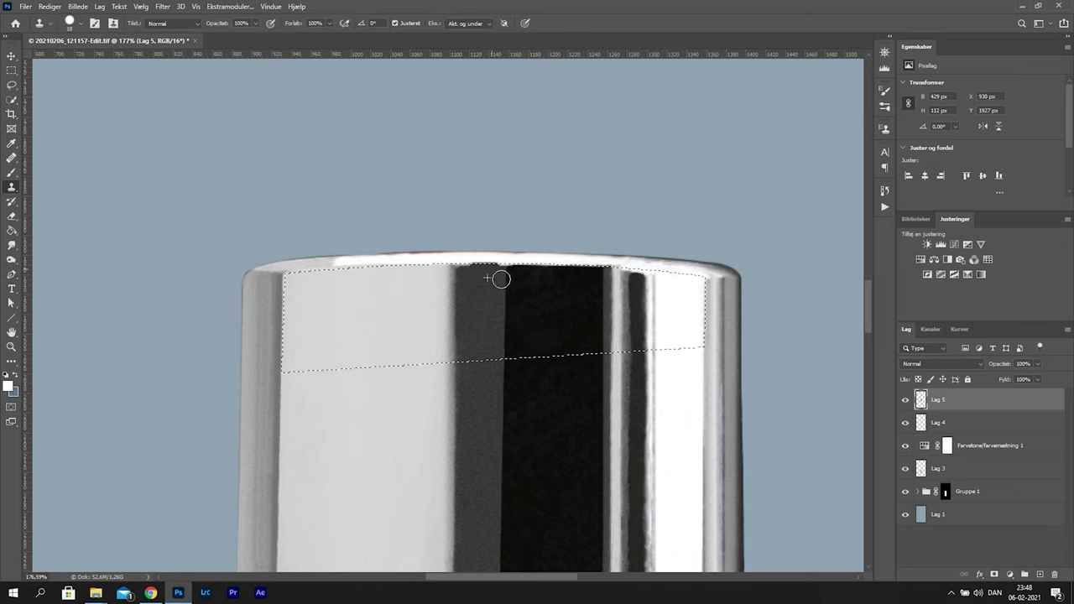
key(z)
drag(489, 294, 498, 295)
key(s)
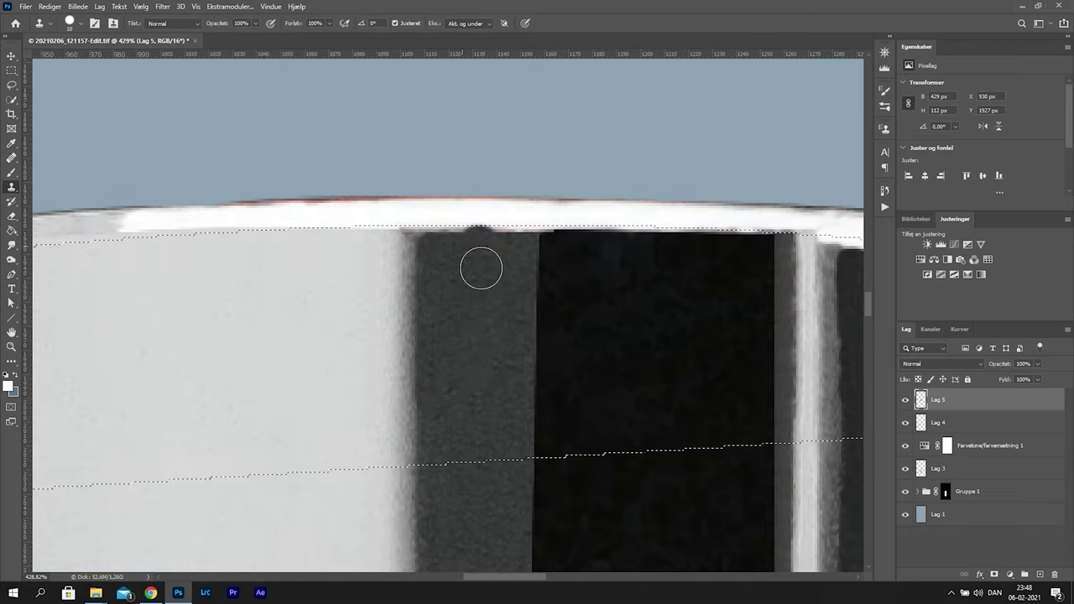
mouse_move(418, 246)
mouse_down()
mouse_move(716, 242)
mouse_move(765, 263)
mouse_move(613, 274)
mouse_up()
alt+click(587, 262)
Clone the top ends of the narrow stripes beside the wide black one up to the selection's curved edge, and deselect
alt+click(752, 268)
alt+click(737, 275)
drag(723, 254, 744, 275)
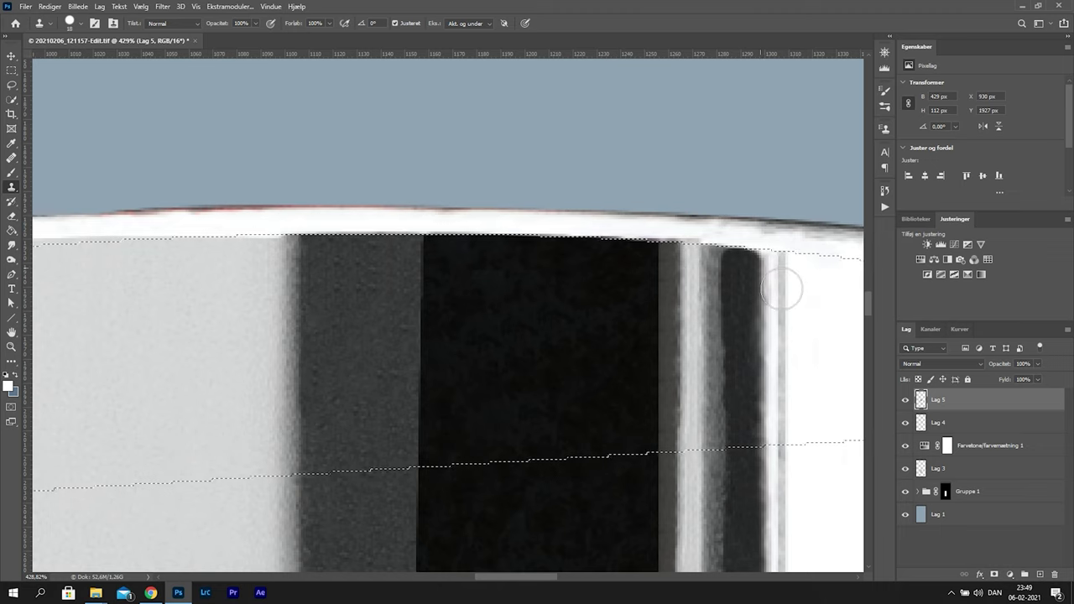
scroll(772, 283, right, 3)
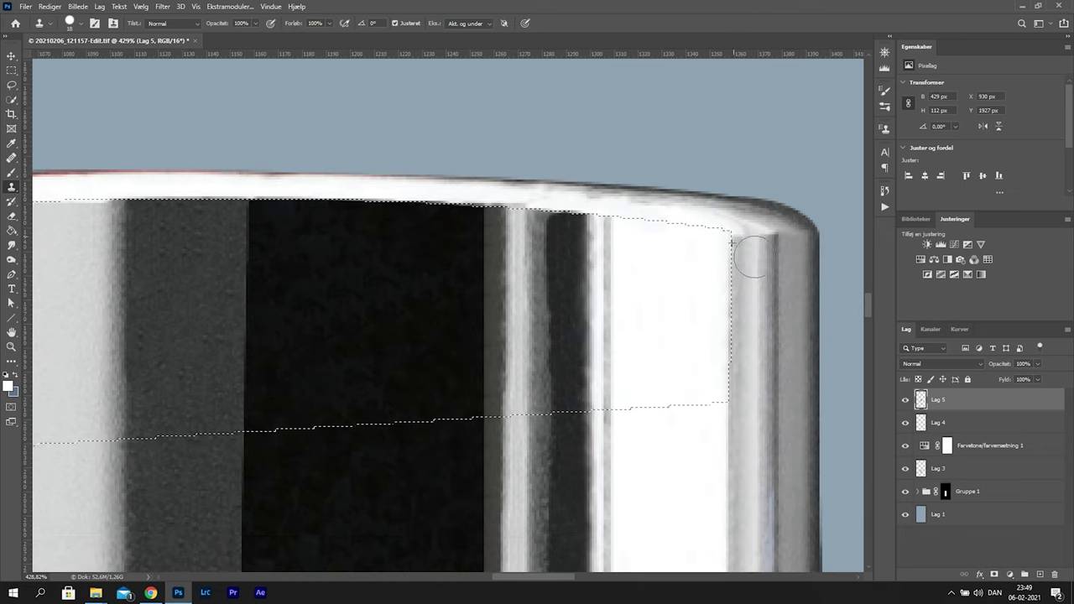
scroll(668, 346, left, 5)
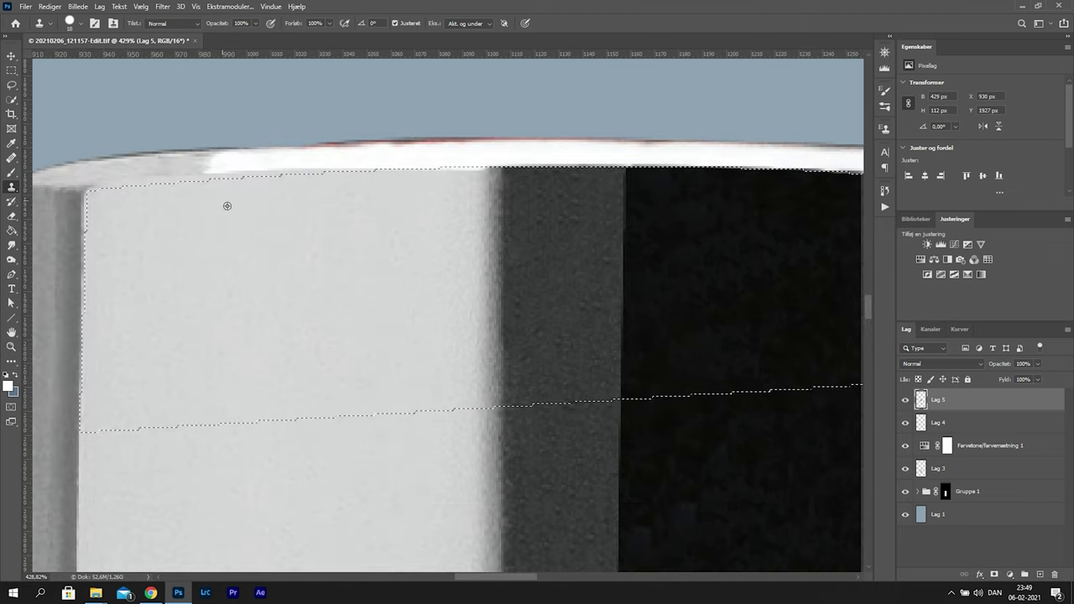
key(ctrl+d)
Clone the top ends of the narrow stripes clean below the rim with a small brush, and save the document
drag(462, 319, 277, 302)
drag(486, 352, 588, 353)
scroll(498, 314, up, 6)
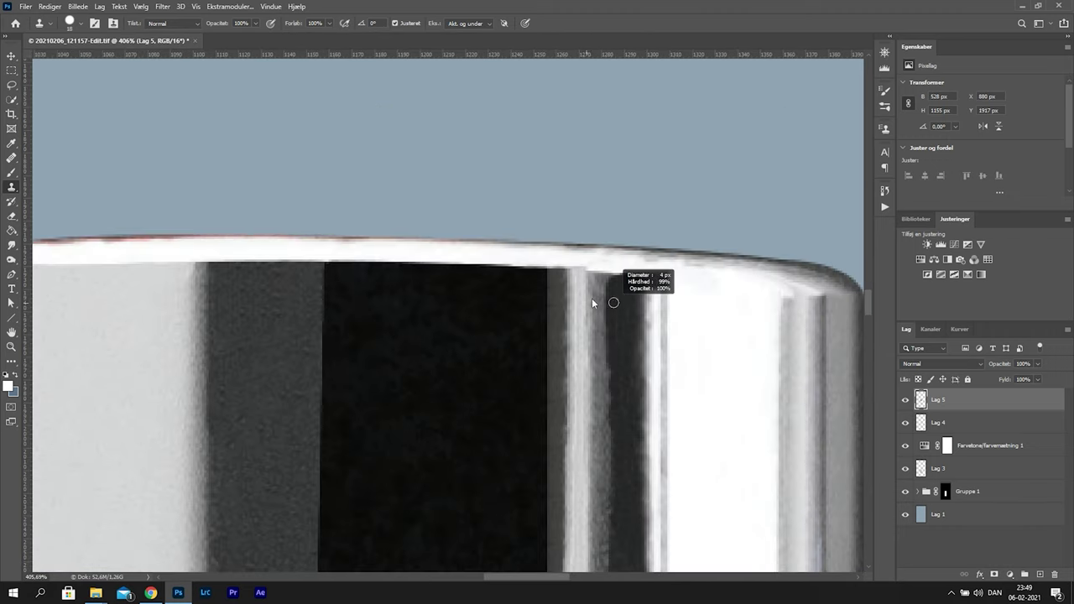
drag(592, 300, 597, 299)
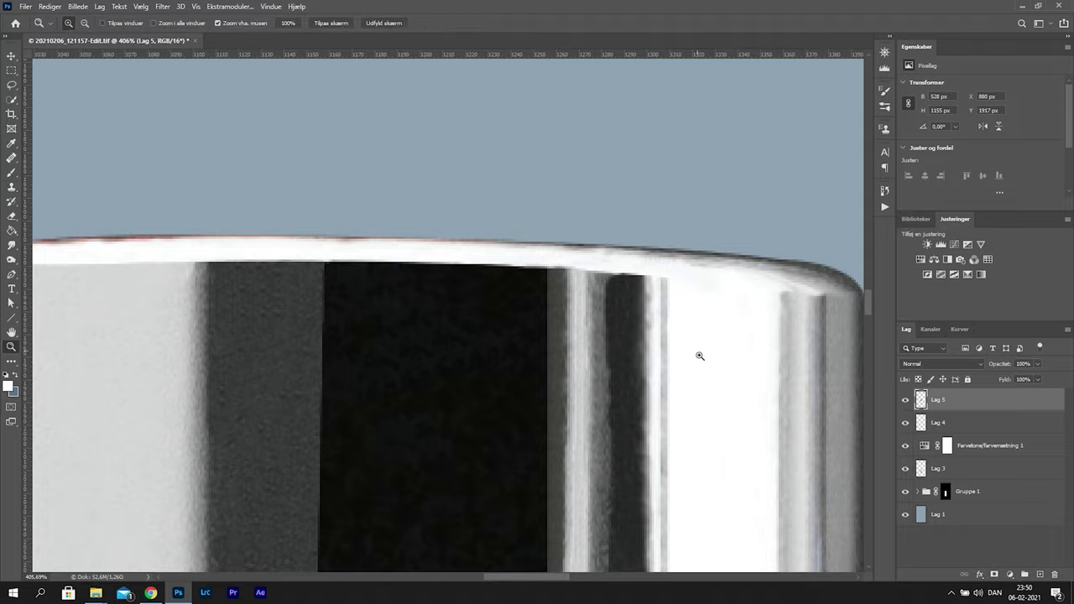
drag(697, 355, 587, 355)
drag(424, 317, 503, 317)
key(ctrl+s)
Trace the left end of the cap's white top rim with the Pen tool and load it as a selection
key(p)
drag(499, 214, 529, 214)
click(497, 178)
drag(374, 194, 350, 201)
click(308, 187)
mouse_move(483, 159)
mouse_down()
mouse_move(469, 180)
mouse_move(331, 195)
mouse_move(369, 181)
mouse_up()
click(498, 178)
key(ctrl+Return)
Clone white over the selected left end of the rim at 74% opacity, and deselect it
key(b)
key(alt+b)
key(s)
alt+click(652, 171)
alt+click(468, 171)
key(3)
key(7)
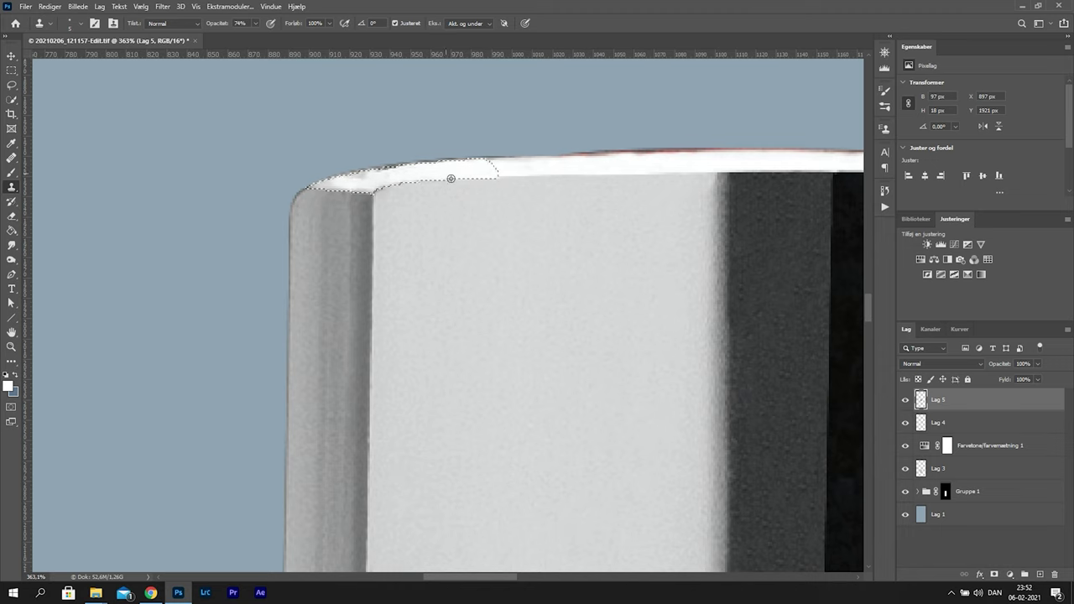
key(ctrl+d)
key(ctrl+0)
click(905, 400)
click(905, 400)
Draw a vertical line shape with a 21.38 px stroke, about 393 px long, along the left edge of the wide black stripe
key(z)
drag(446, 330, 538, 338)
key(u)
drag(474, 484, 506, 126)
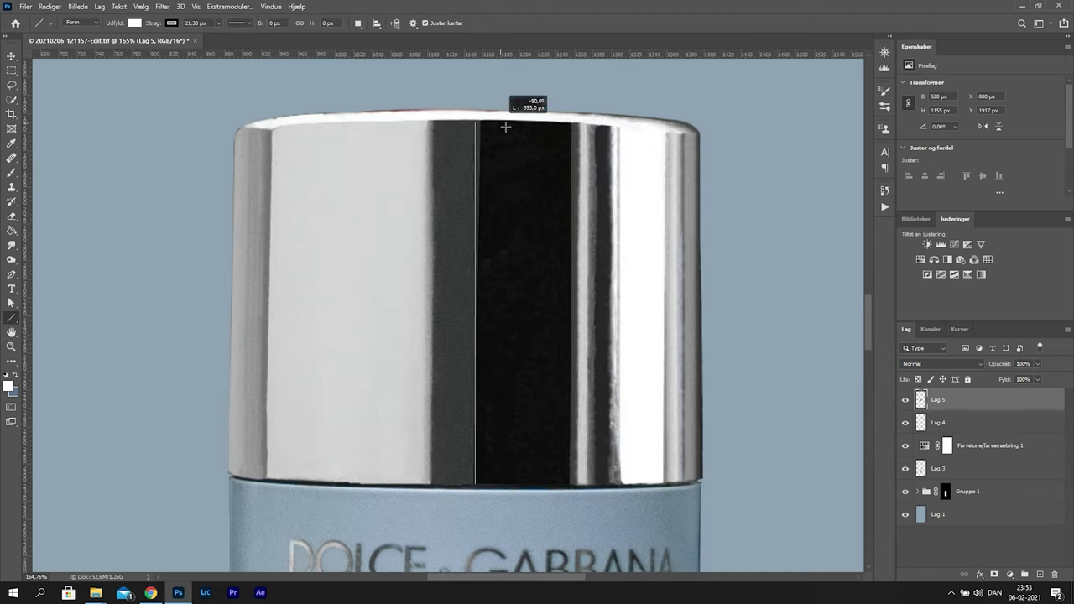
Sample the wide stripe's black, apply a matching black stroke to the vertical line, and confirm the shape
click(135, 23)
click(11, 144)
click(506, 186)
key(u)
click(174, 24)
click(193, 84)
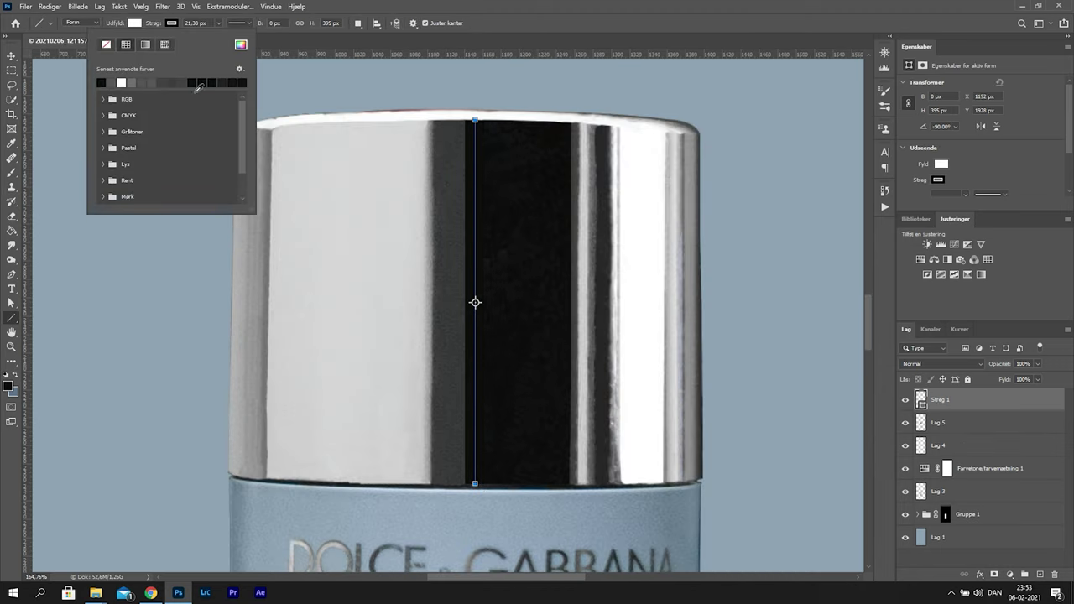
key(Return)
key(z)
drag(141, 404, 67, 404)
click(907, 401)
click(906, 401)
key(Return)
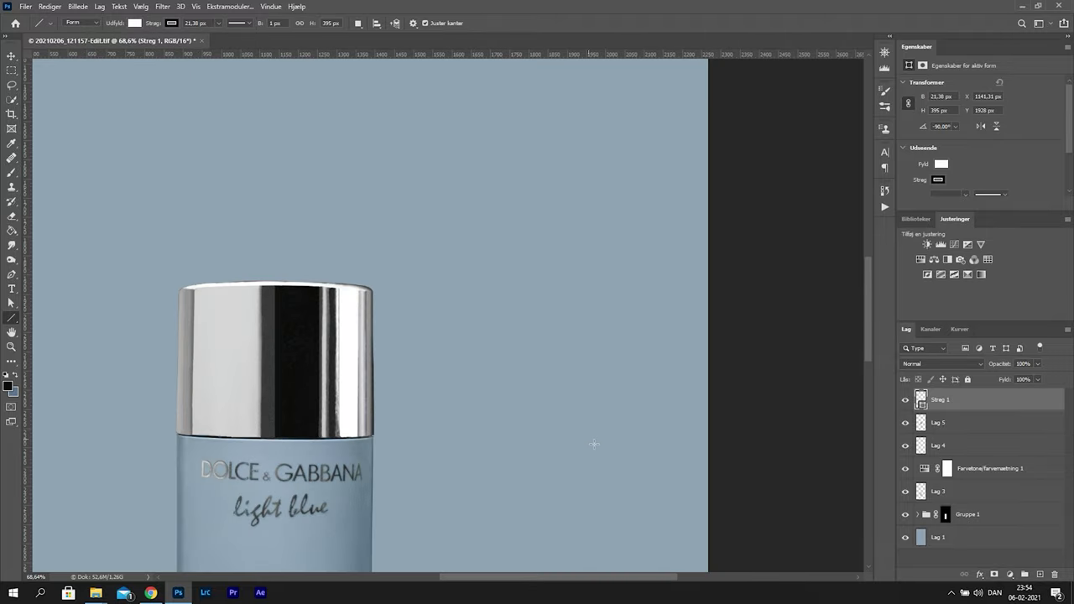
Load the body path as a selection and make layer Lag 5 active for cloning
scroll(351, 358, up, 5)
click(959, 328)
ctrl+click(903, 349)
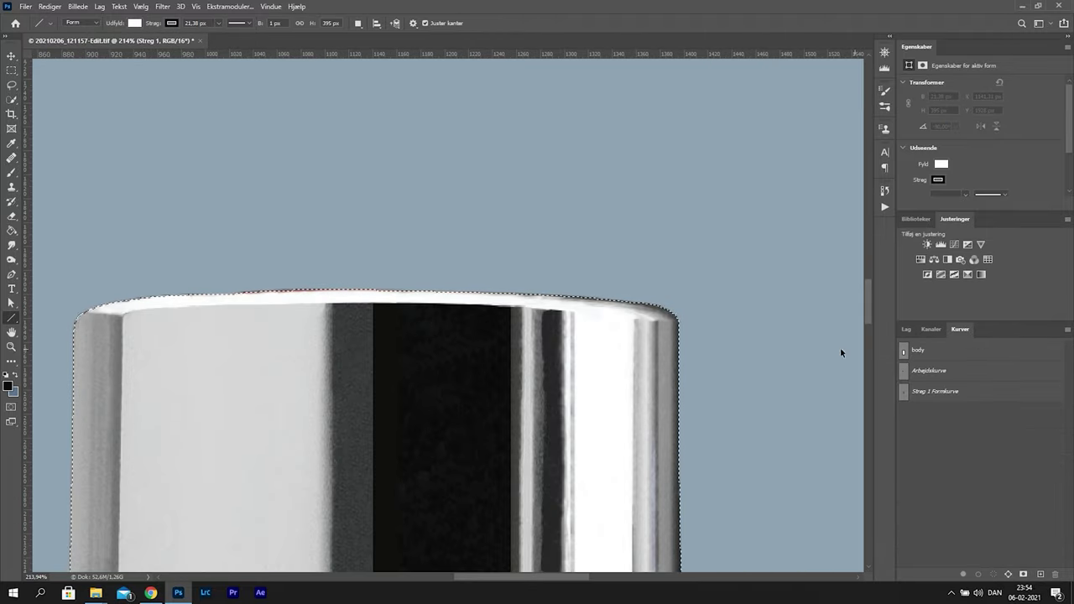
key(s)
alt+click(276, 300)
click(262, 295)
click(541, 220)
click(906, 329)
click(950, 431)
Enlarge the clone brush and clone white over the red fringe along the cap's upper rim
key(bracketright)
key(bracketright)
key(bracketright)
key(bracketright)
key(bracketright)
alt+click(297, 300)
drag(311, 297, 333, 297)
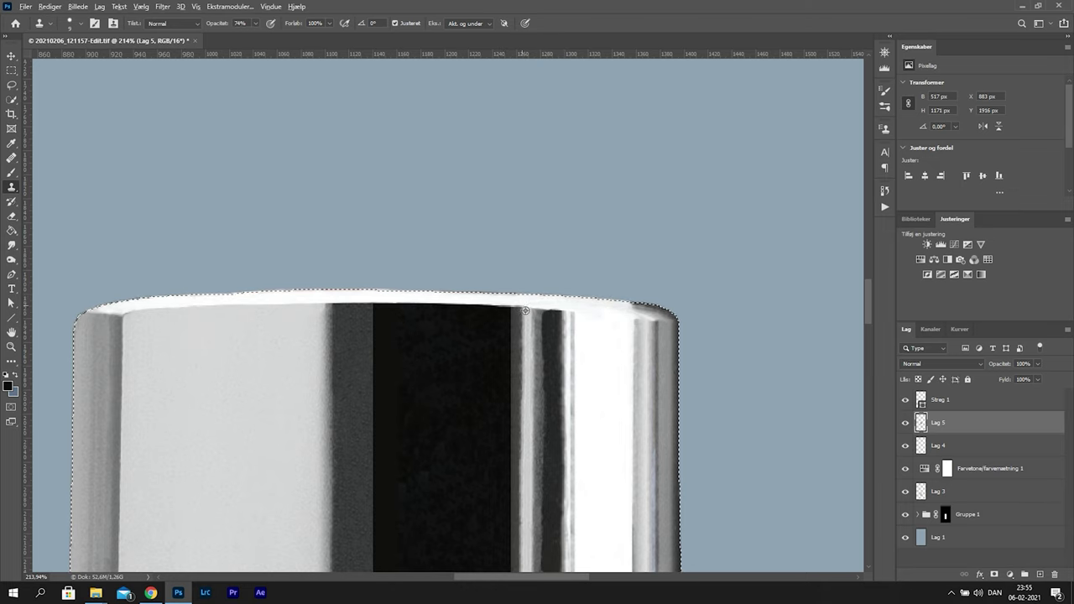
Clone white over the dark right end of the rim, lowering the clone opacity to 31%
drag(619, 302, 624, 304)
key(3)
key(1)
drag(606, 307, 683, 315)
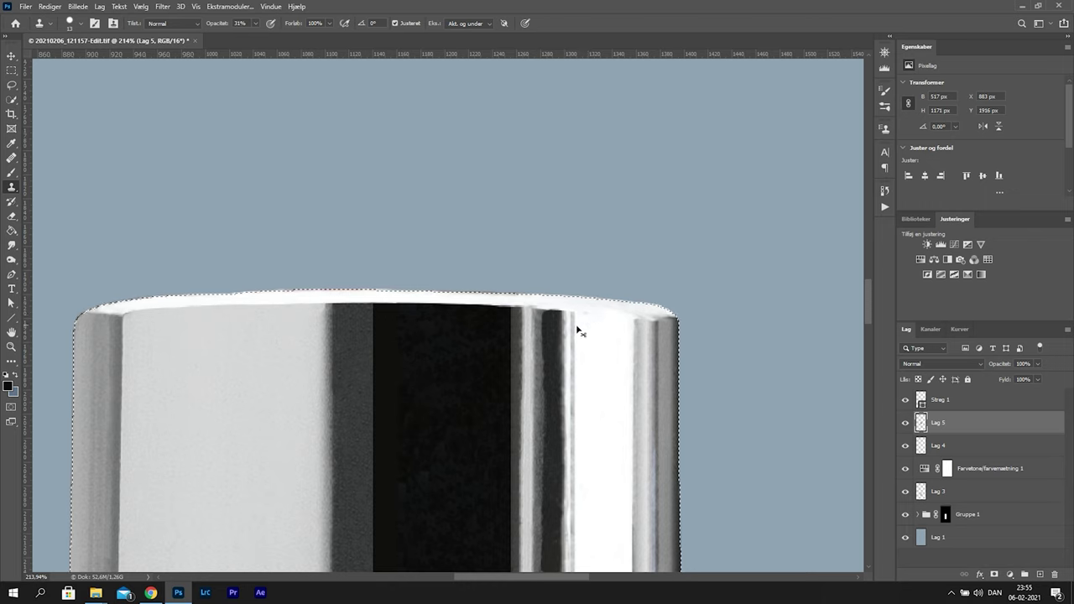
key(ctrl+space)
mouse_move(597, 323)
mouse_down()
mouse_move(617, 463)
mouse_move(580, 216)
mouse_up()
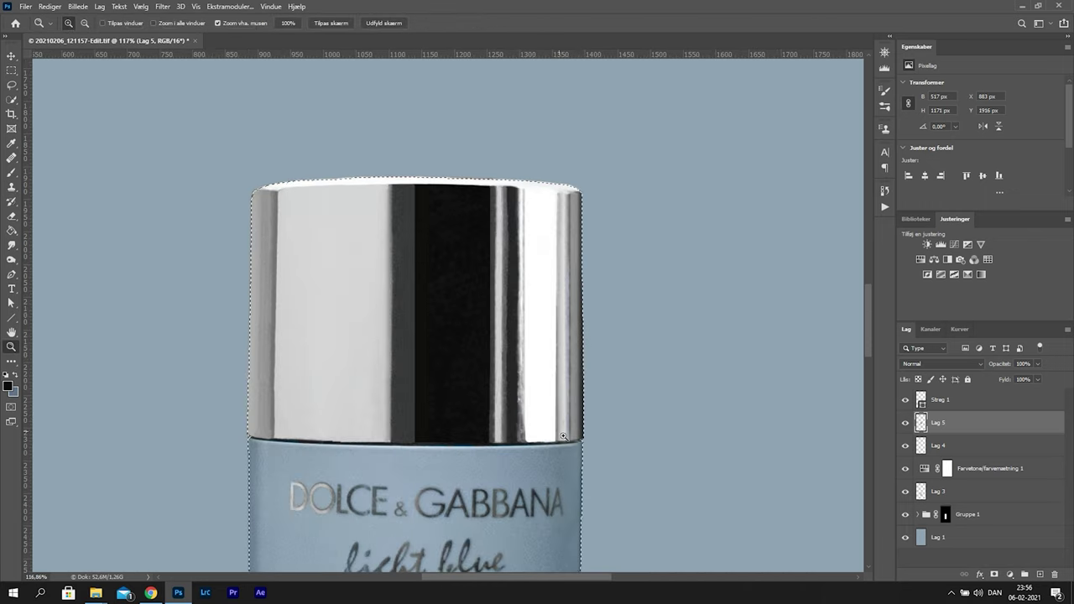
key(u)
mouse_move(527, 190)
mouse_down()
mouse_move(543, 383)
mouse_move(528, 446)
mouse_up()
key(ctrl+z)
Set the line's fill and stroke to white and draw a vertical line about 386 px long along the bright white stripe's left edge
click(134, 24)
click(102, 83)
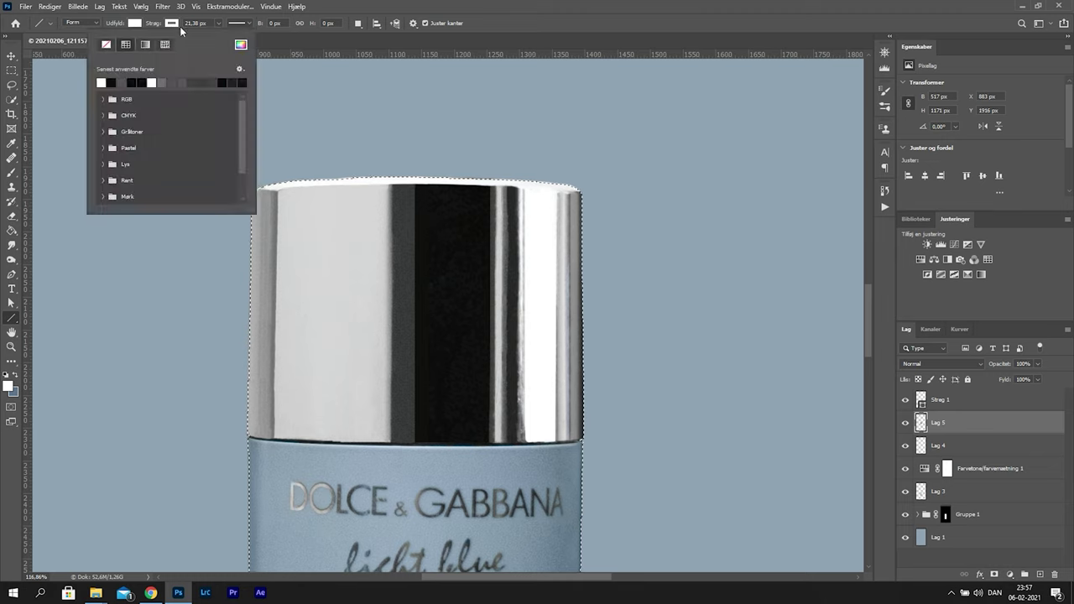
click(172, 24)
drag(529, 192, 532, 443)
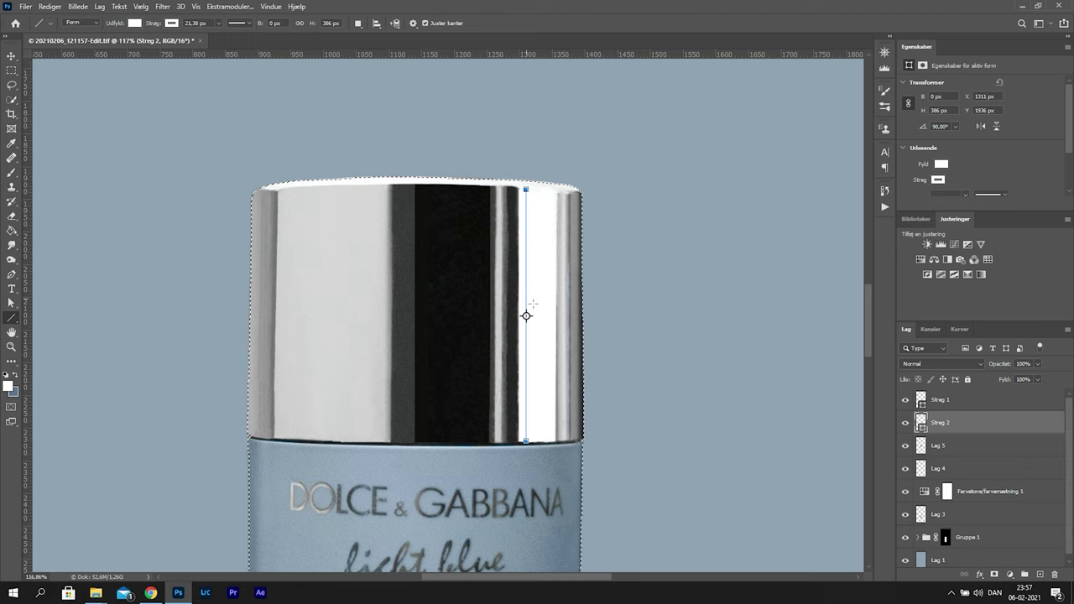
Shift the white line slightly right to align with the bright stripe, and make layer Lag 5 active
key(v)
drag(523, 297, 526, 298)
key(ctrl+d)
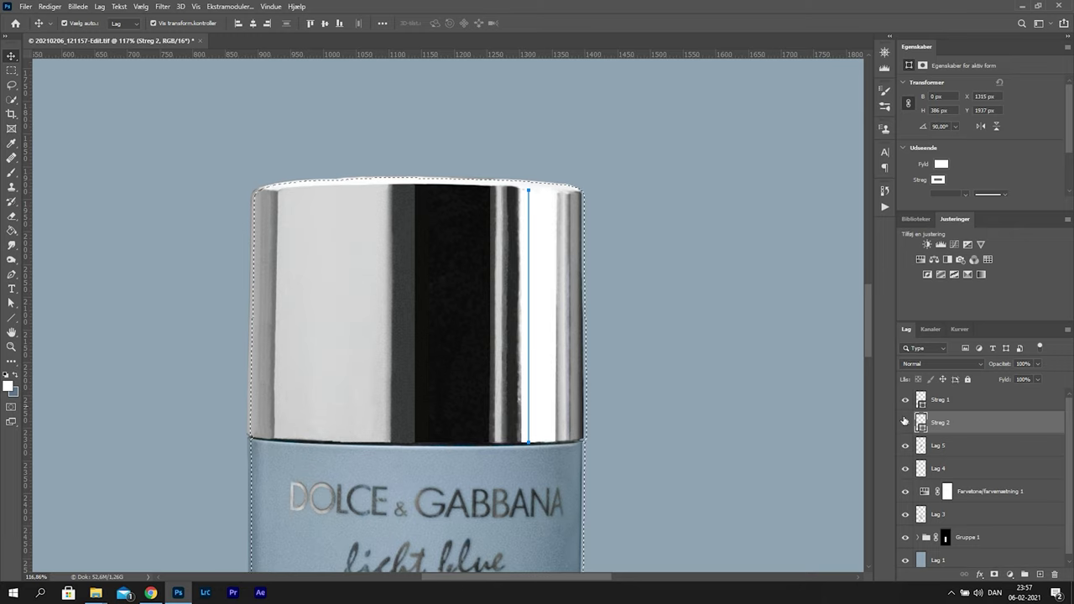
click(926, 405)
click(927, 449)
key(ctrl+space)
drag(570, 419, 538, 412)
key(ctrl+0)
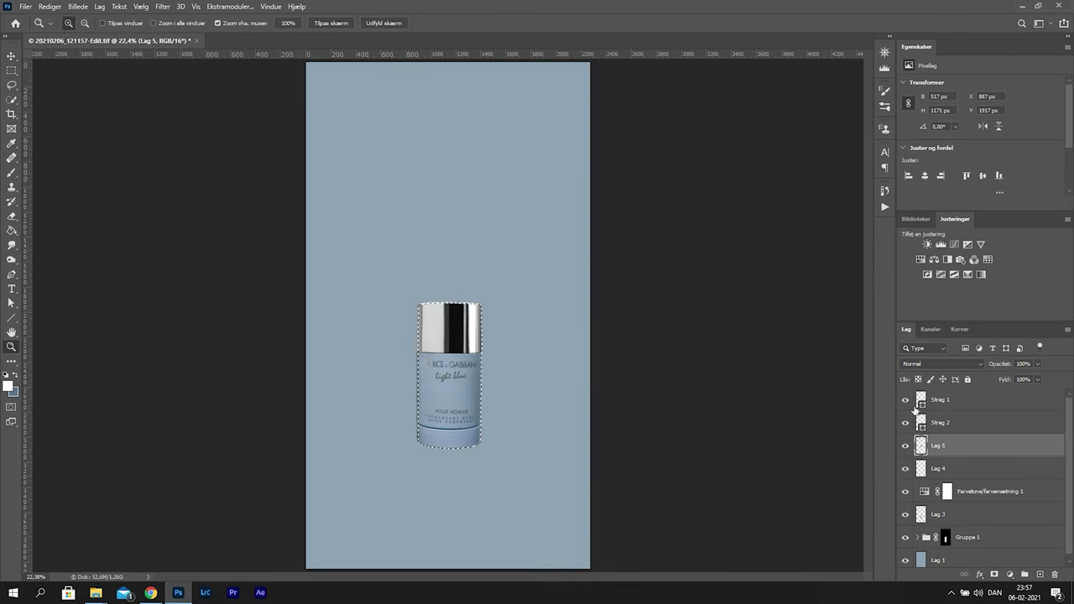
click(905, 422)
click(907, 425)
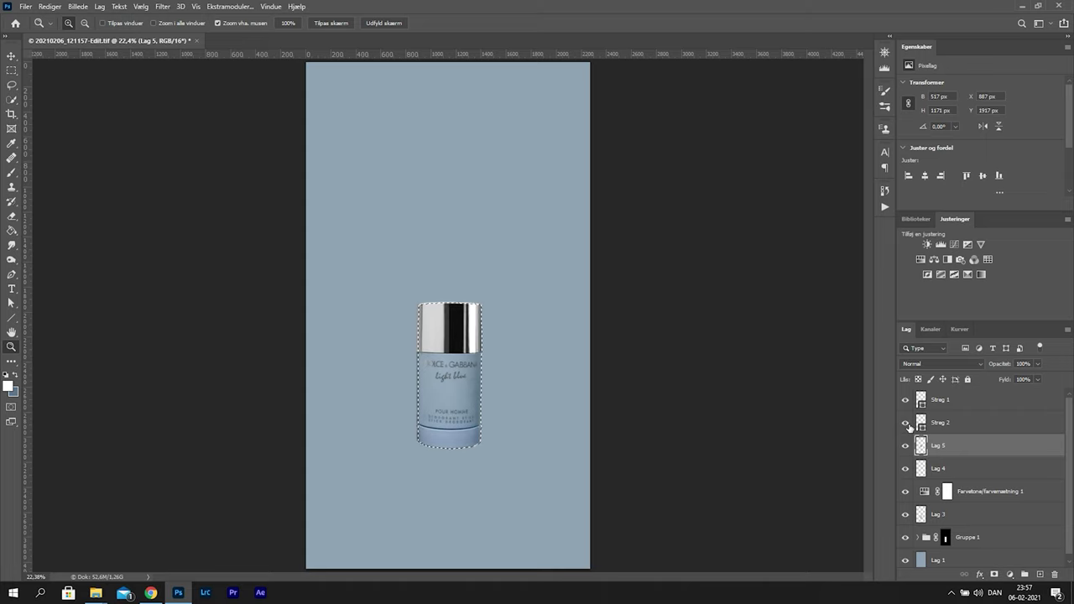
Clone white over the ragged lower end of the bright white stripe at the cap's bottom edge on layer Lag 5
drag(471, 354, 575, 367)
key(b)
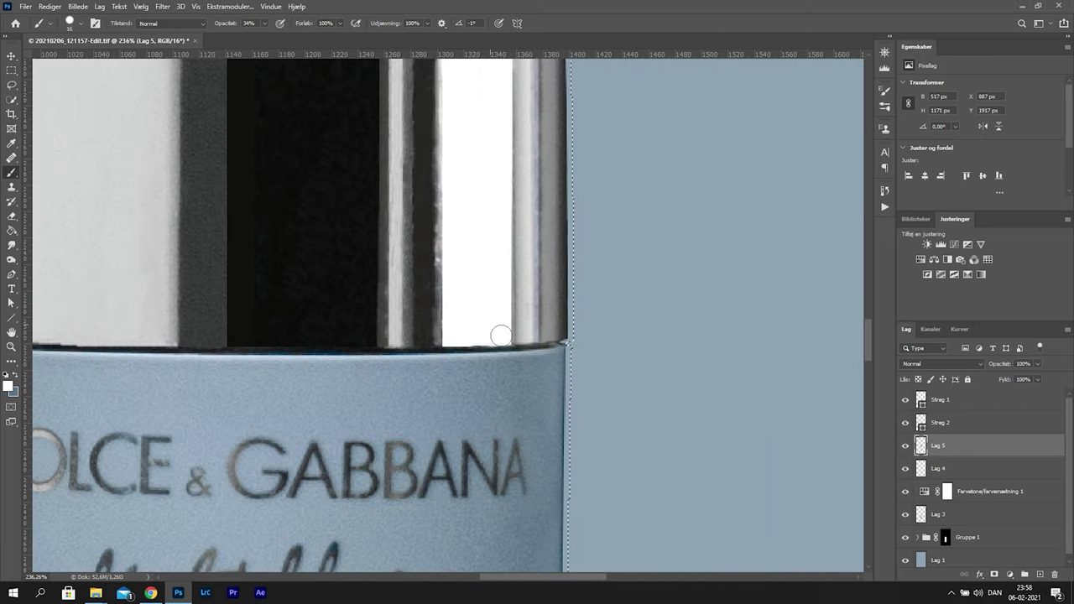
key(s)
alt+click(494, 334)
mouse_move(481, 346)
mouse_down()
mouse_move(525, 343)
mouse_move(516, 336)
mouse_up()
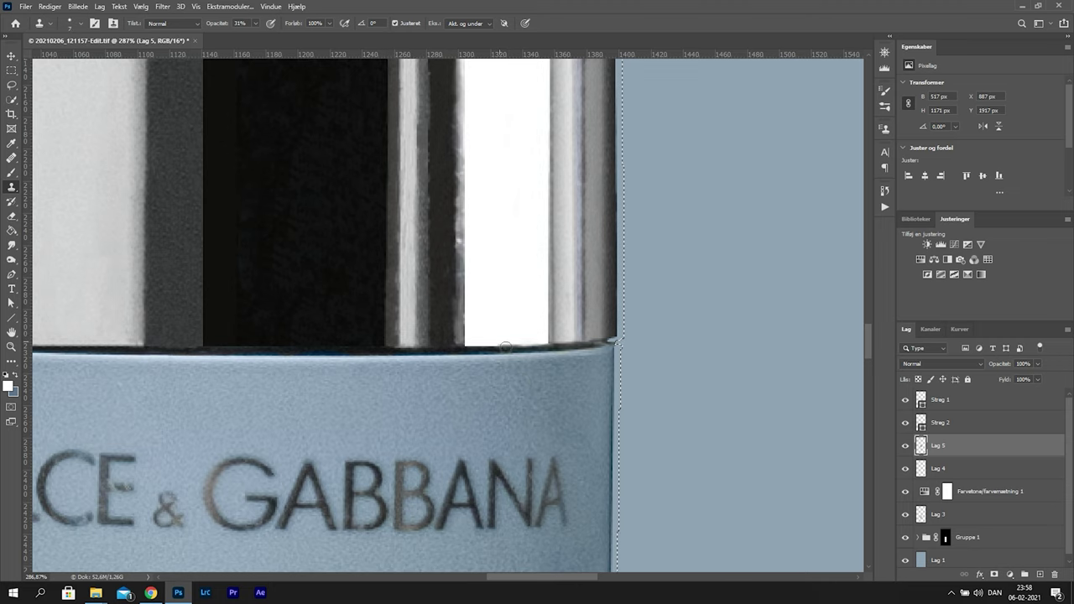
key(b)
scroll(537, 357, up, 2)
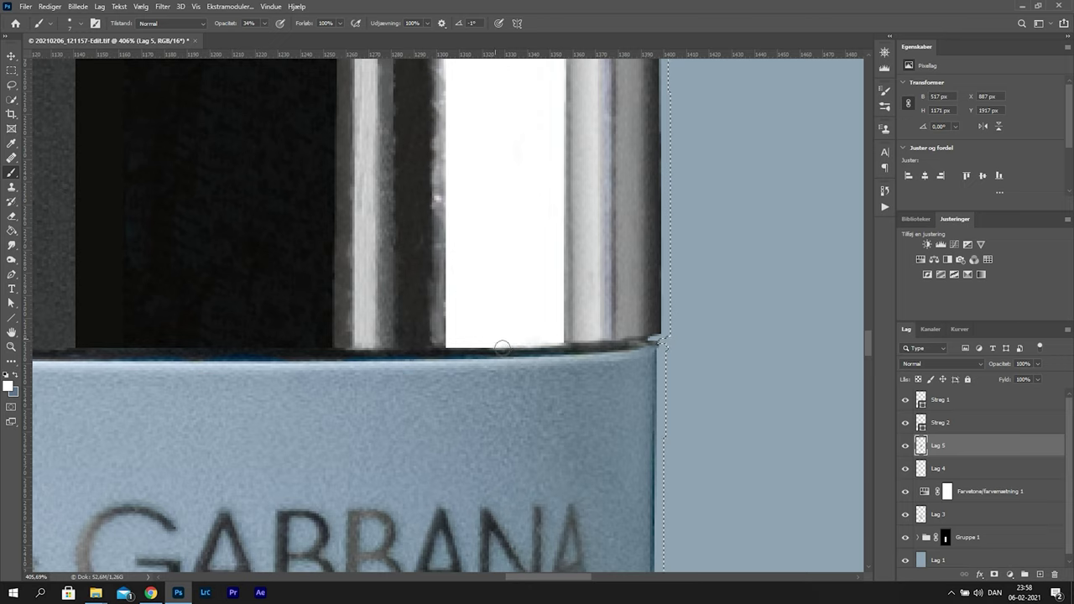
key(z)
key(b)
key(ctrl+0)
Compare the cap with layer Lag 5 hidden and shown, and examine the retouched stick up close
click(907, 446)
click(910, 450)
click(909, 449)
click(909, 449)
key(z)
drag(423, 397, 474, 382)
key(b)
drag(451, 418, 526, 379)
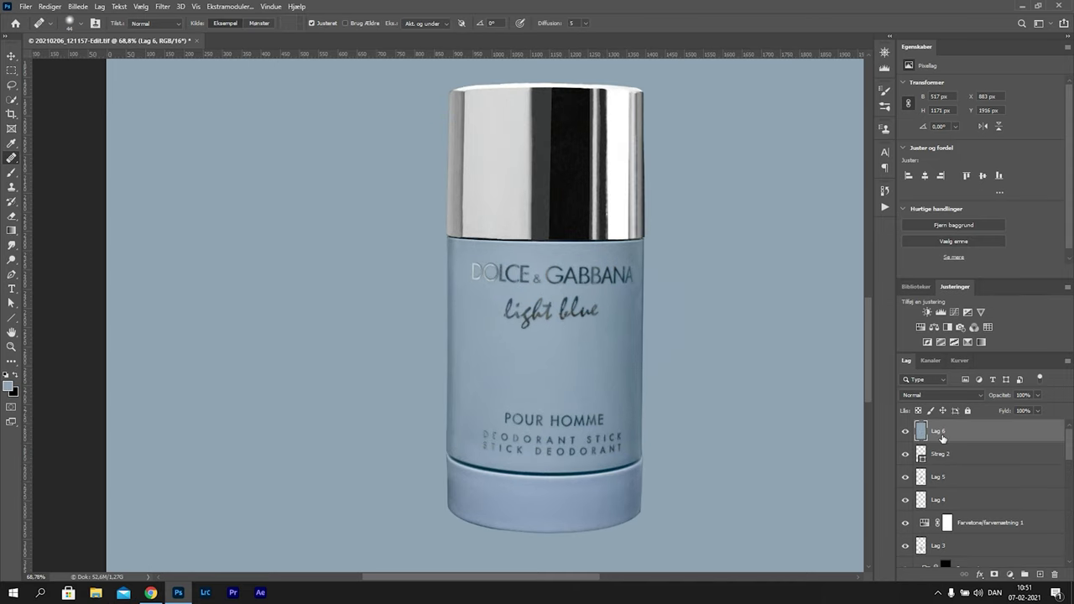
Rename layer Lag 6 as Merged layers
double_click(941, 432)
text(Merged layers)
key(Return)
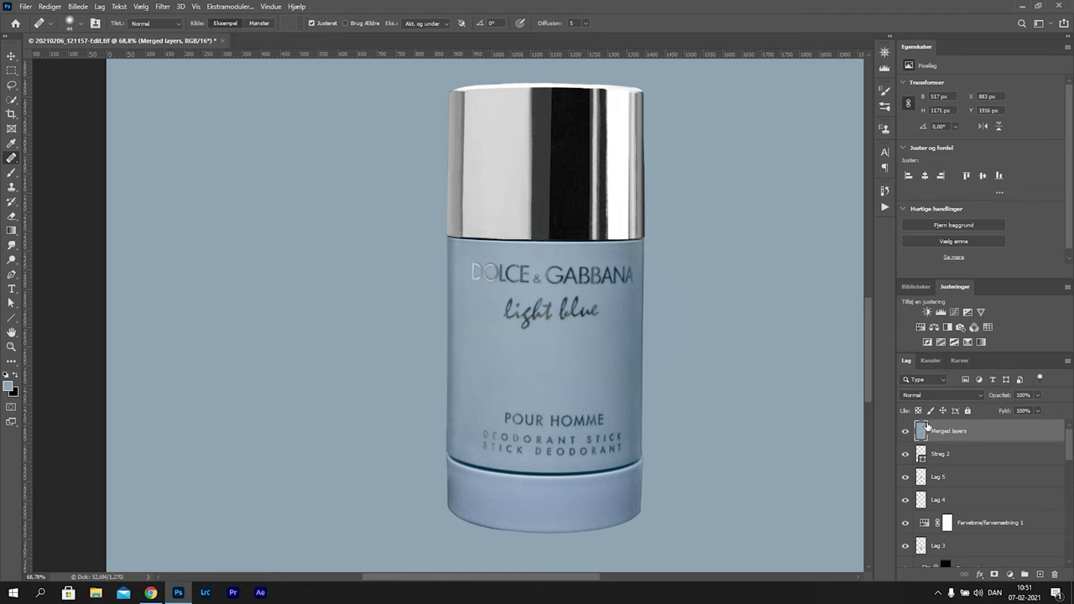
key(ctrl+j)
key(ctrl+j)
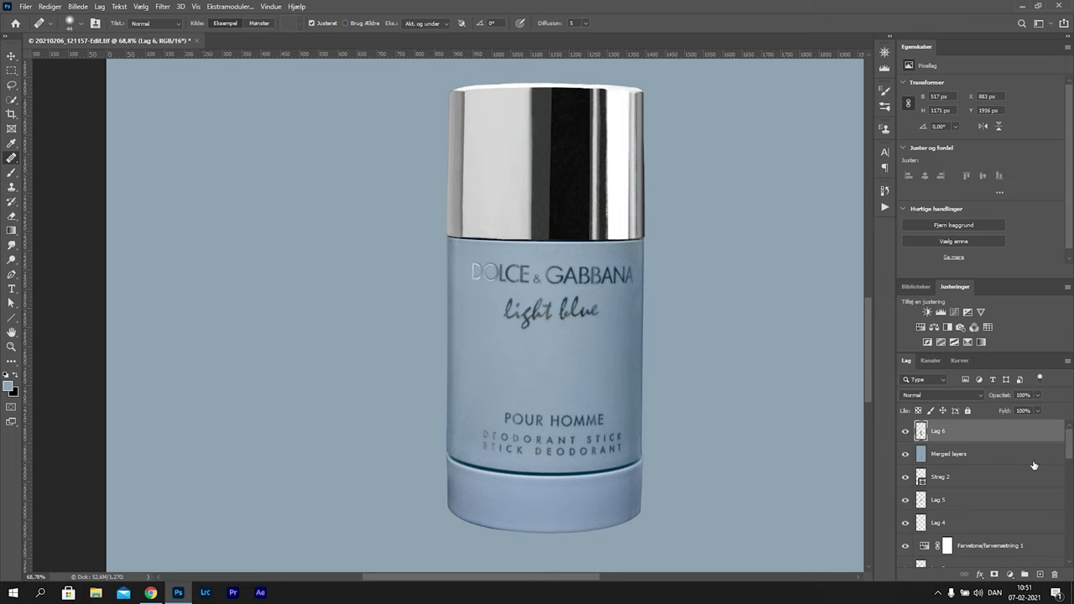
key(ctrl+z)
key(ctrl+z)
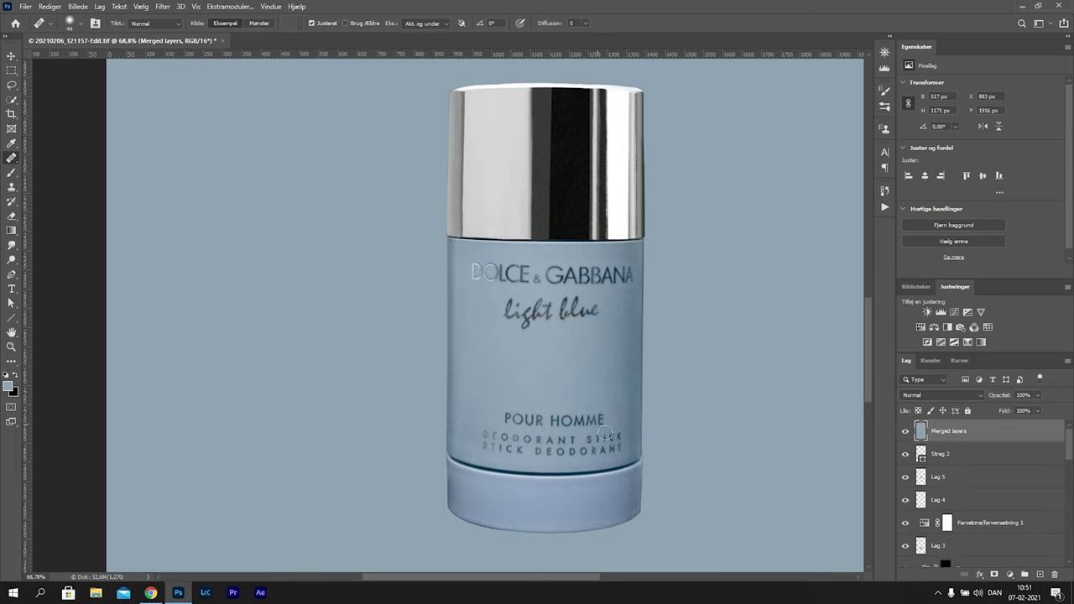
key(ctrl+u)
key(Escape)
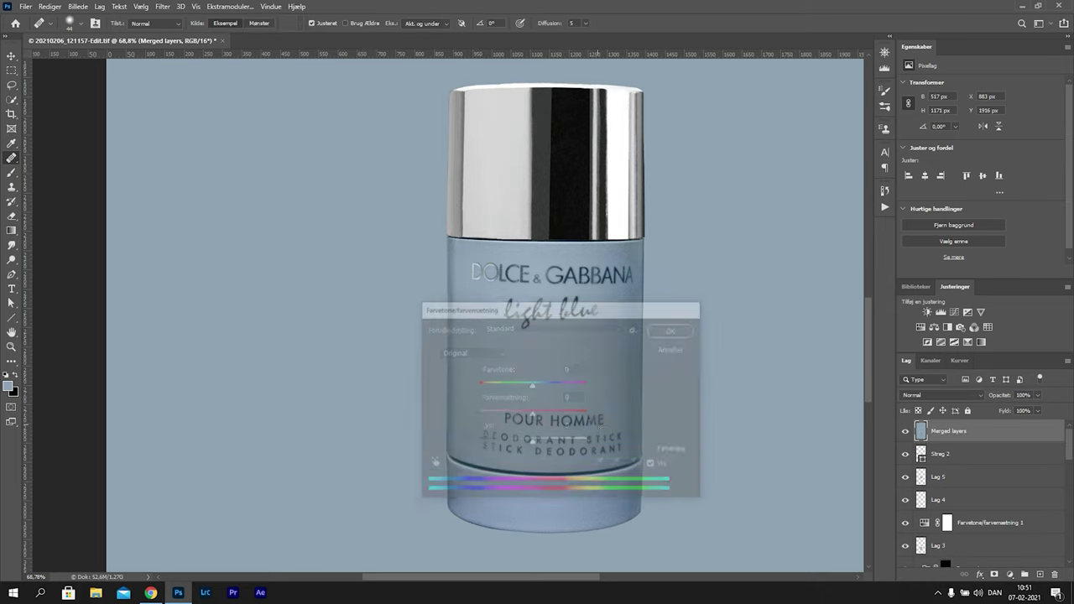
key(ctrl+z)
Duplicate the full Merged layers layer twice with nothing selected, and rename the lower copy Color
key(ctrl+d)
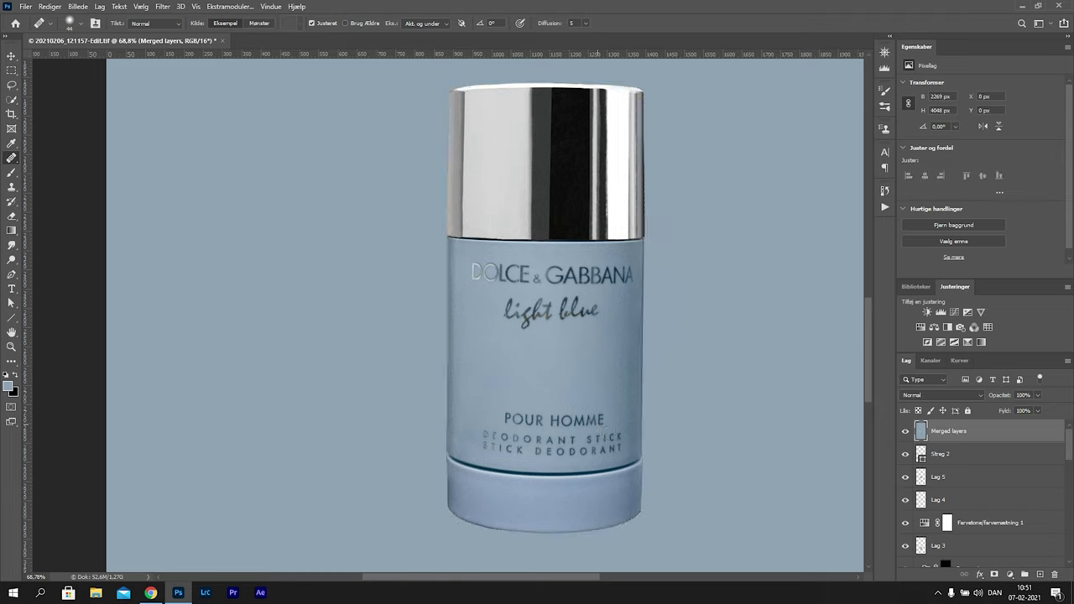
key(ctrl+j)
key(ctrl+j)
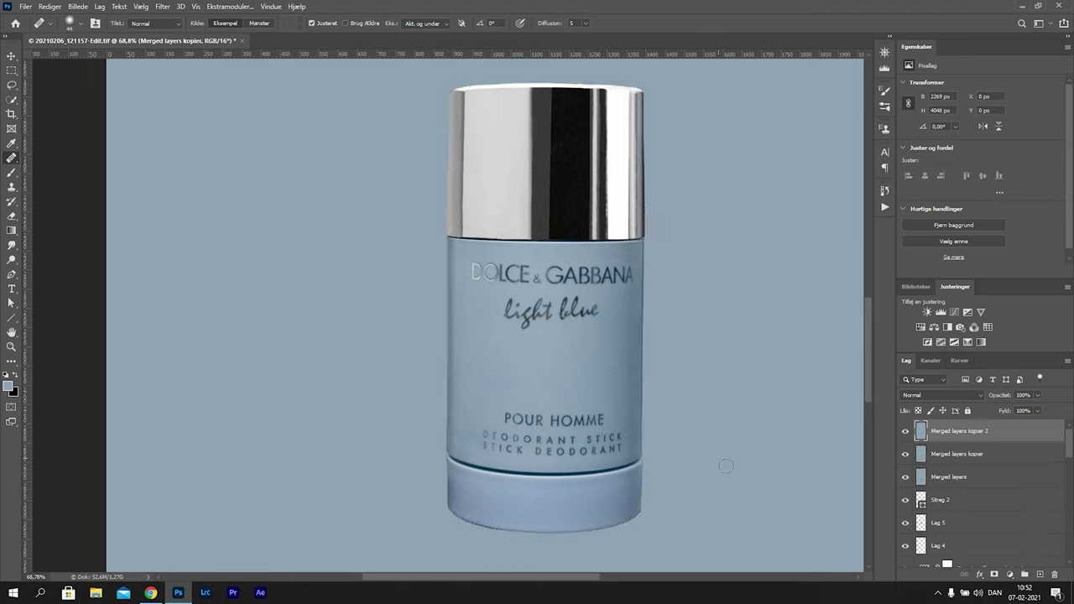
double_click(954, 455)
text(Cold)
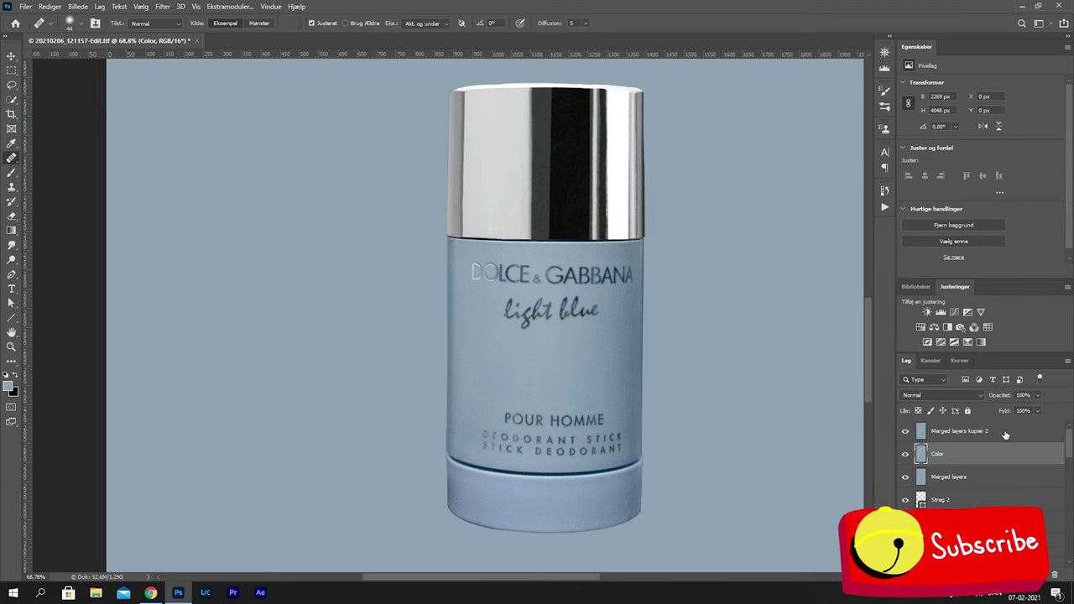
Rename the topmost Merged layers copy Texture
click(1001, 432)
double_click(1001, 433)
key(Escape)
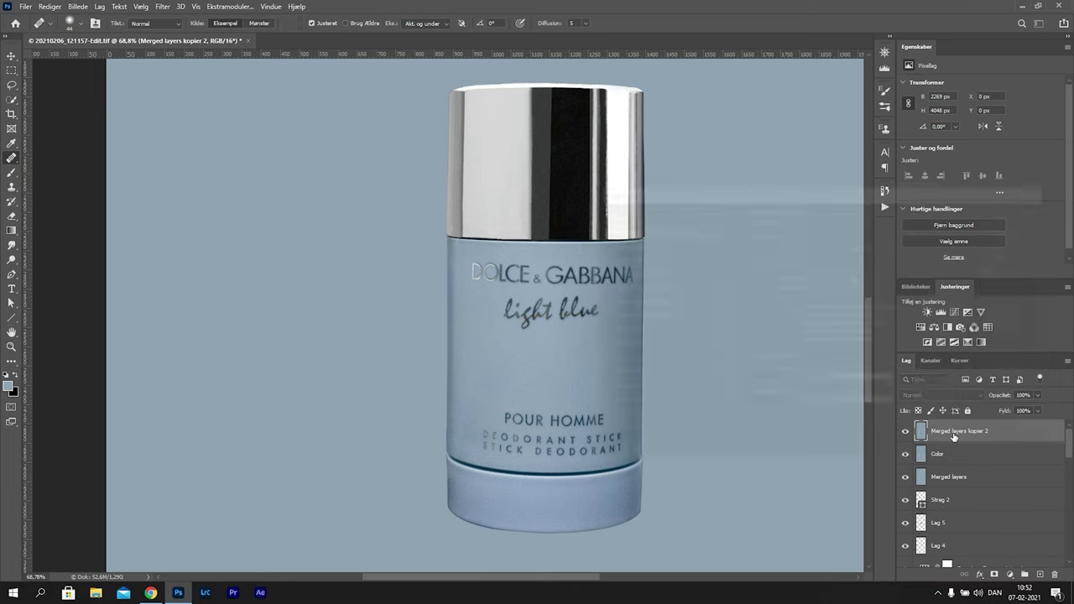
double_click(957, 431)
text(Texture)
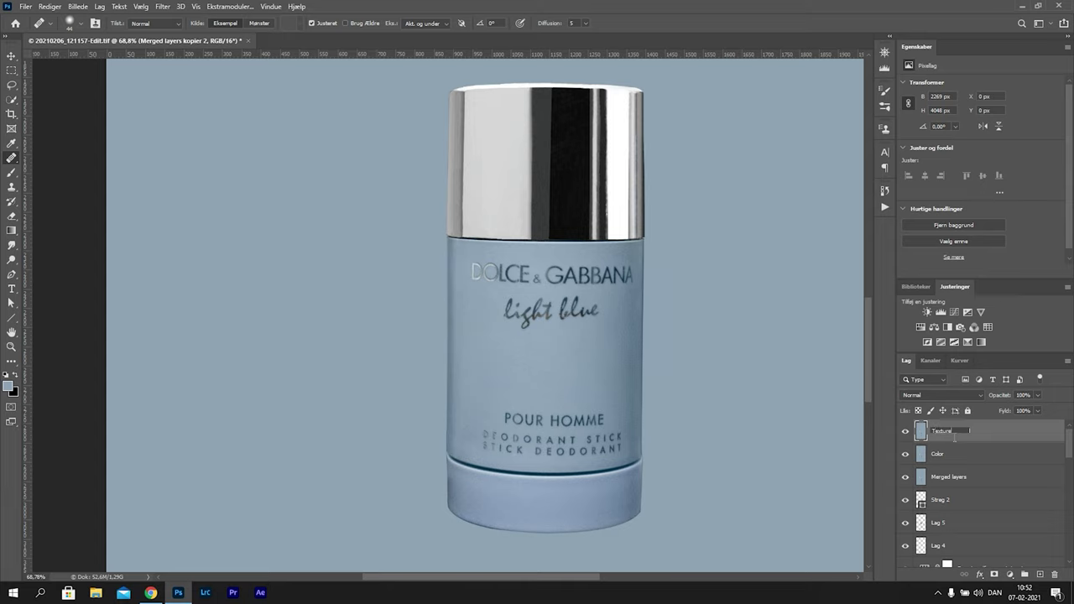
key(Return)
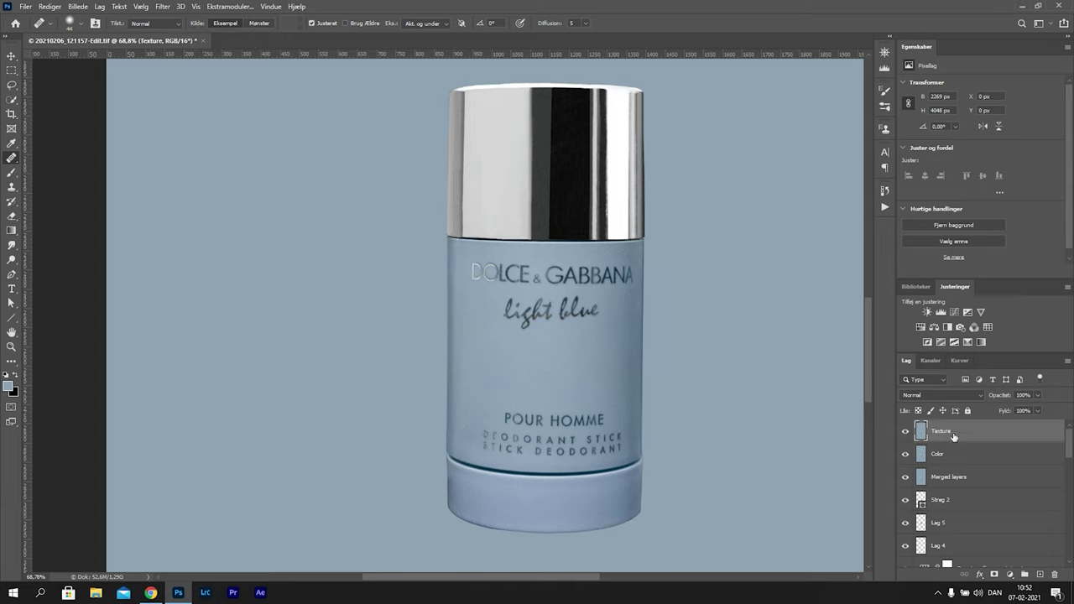
Create a layer group named FREQUENCY and move the Texture and Color layers into it
click(1025, 575)
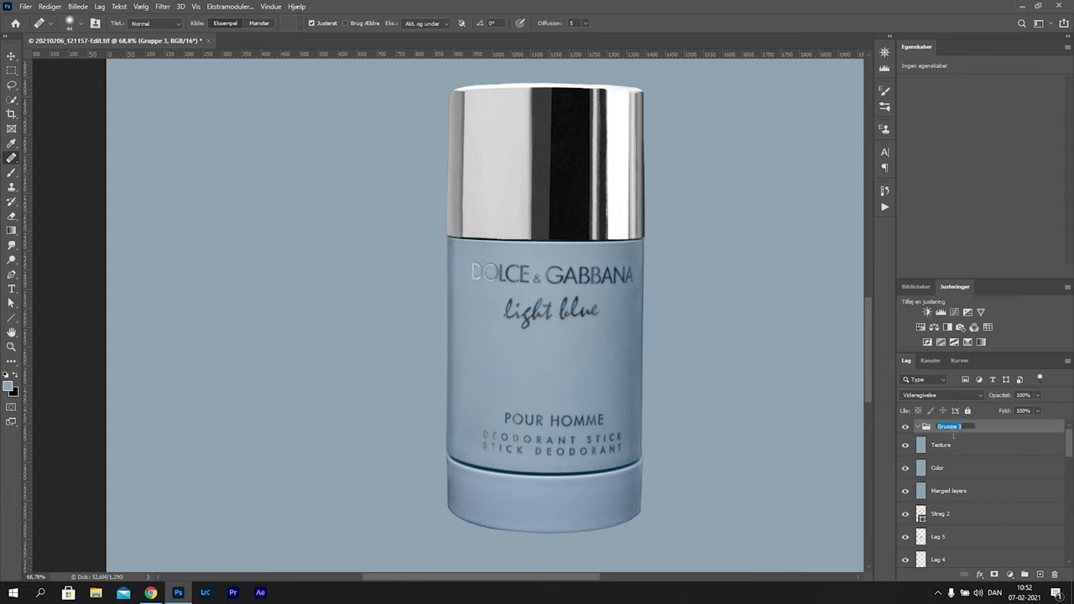
text(FREQUENCY)
key(Return)
click(952, 478)
shift+click(952, 454)
drag(952, 454, 951, 435)
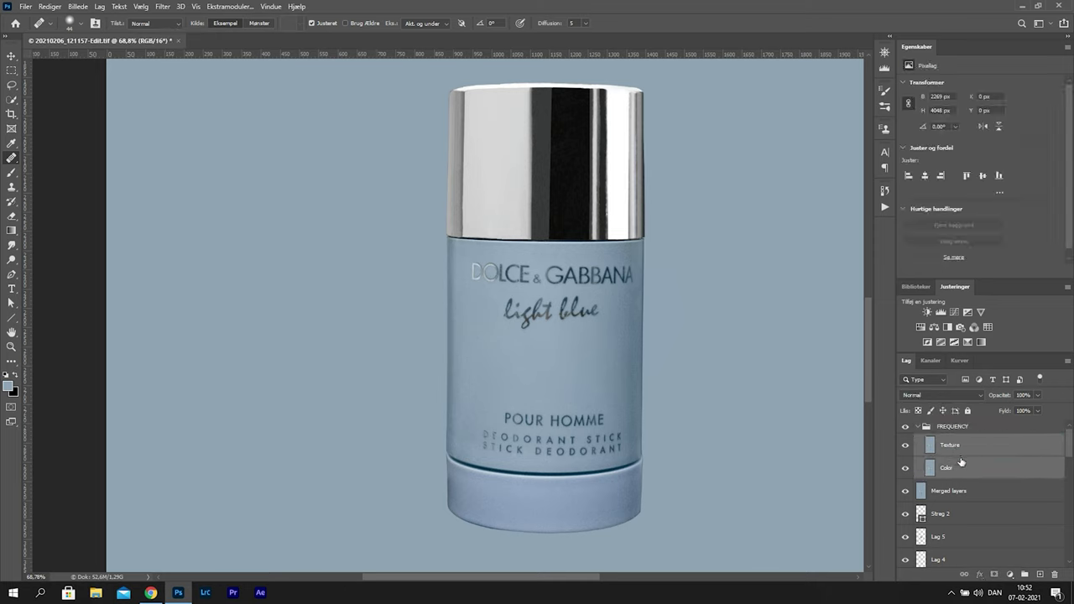
Apply a Median filter with a 5-pixel radius to the Color layer
click(959, 470)
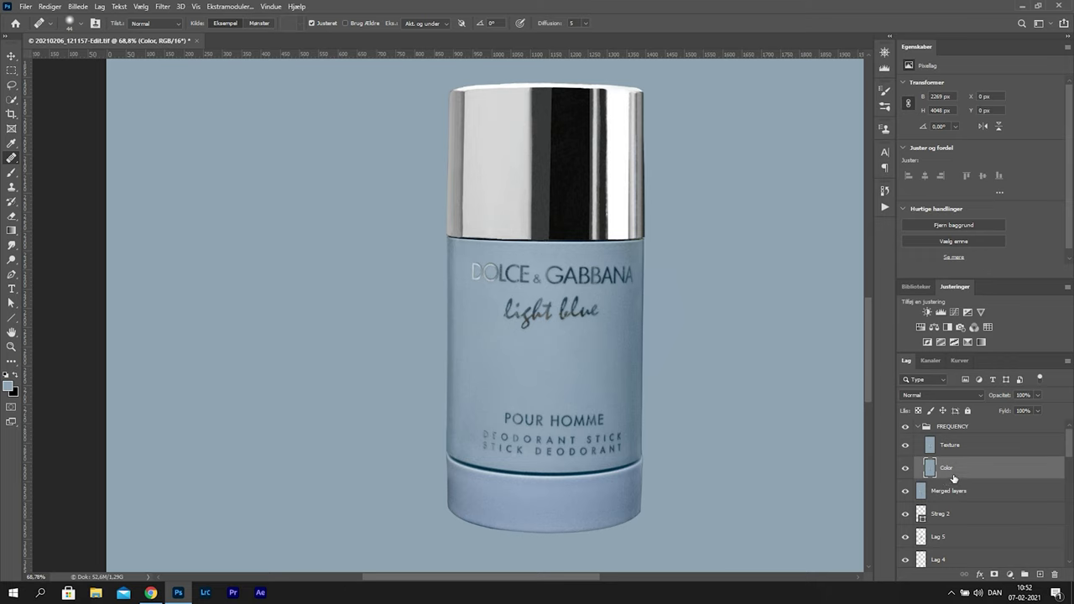
click(162, 6)
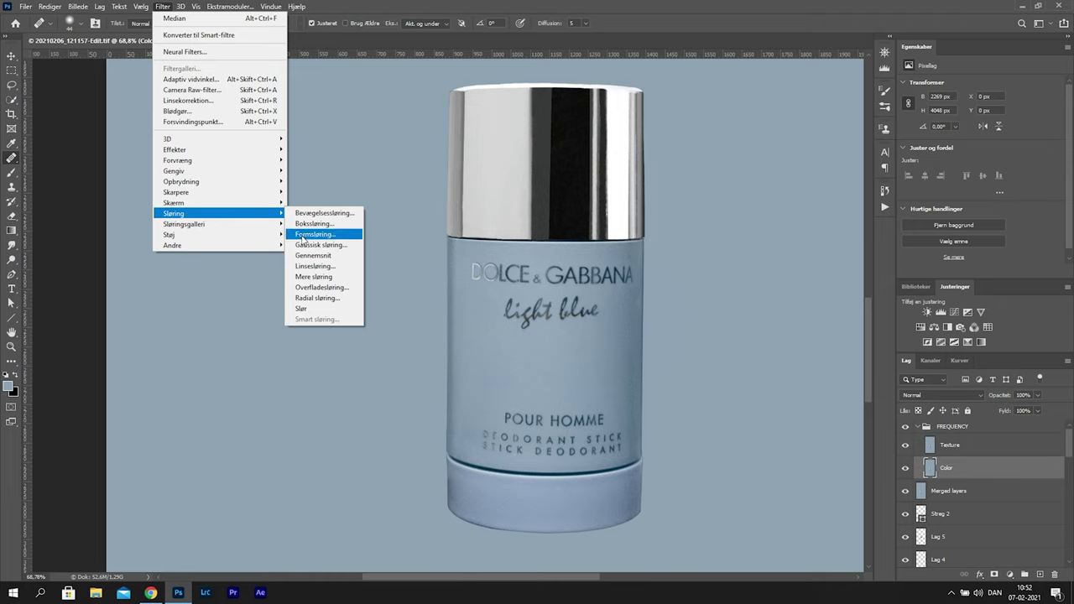
mouse_move(247, 236)
click(295, 245)
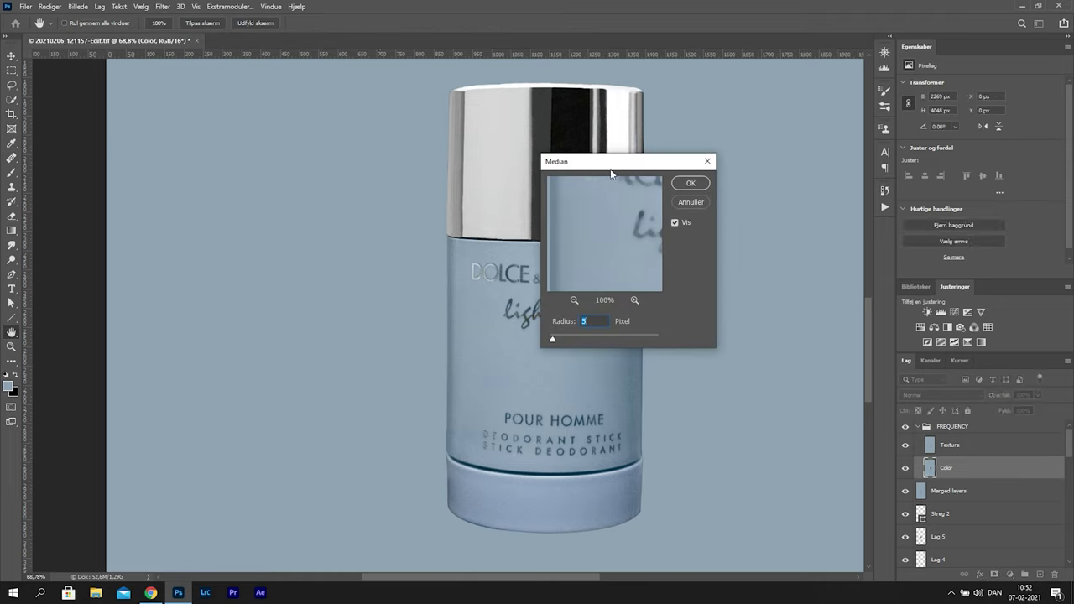
drag(636, 216, 599, 237)
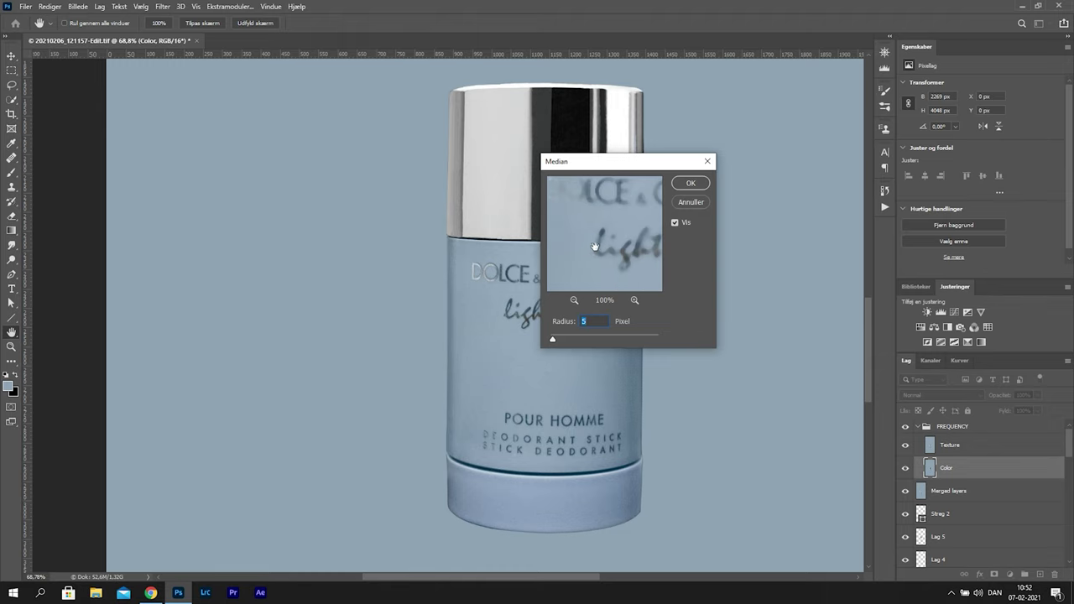
click(689, 183)
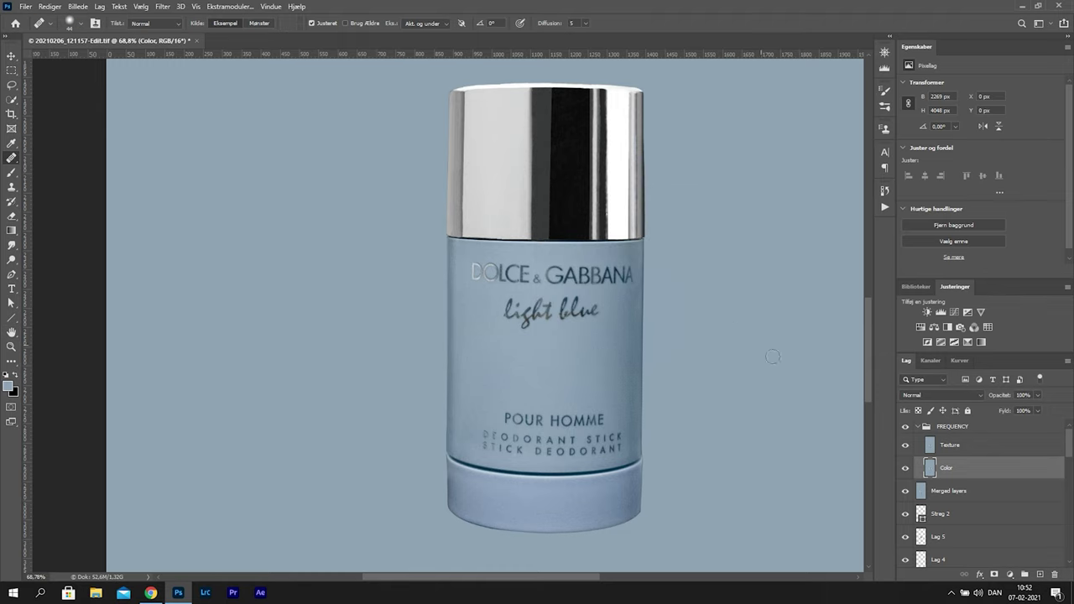
Apply Image to the Texture layer from the Color layer, with Subtract (Subtraher) blending, scale 2 and offset 130
click(960, 451)
click(77, 6)
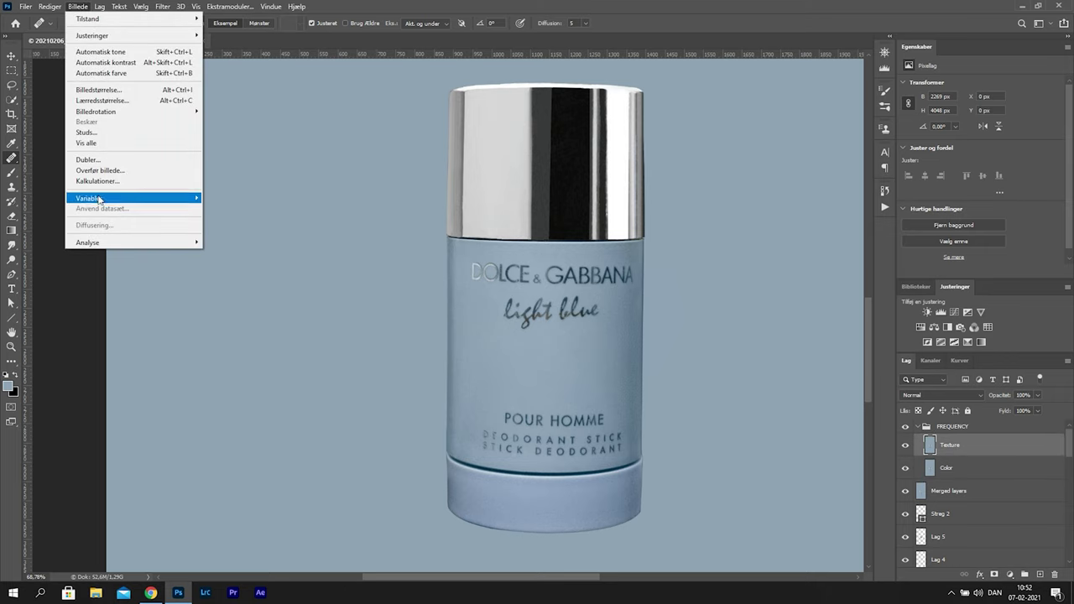
click(93, 170)
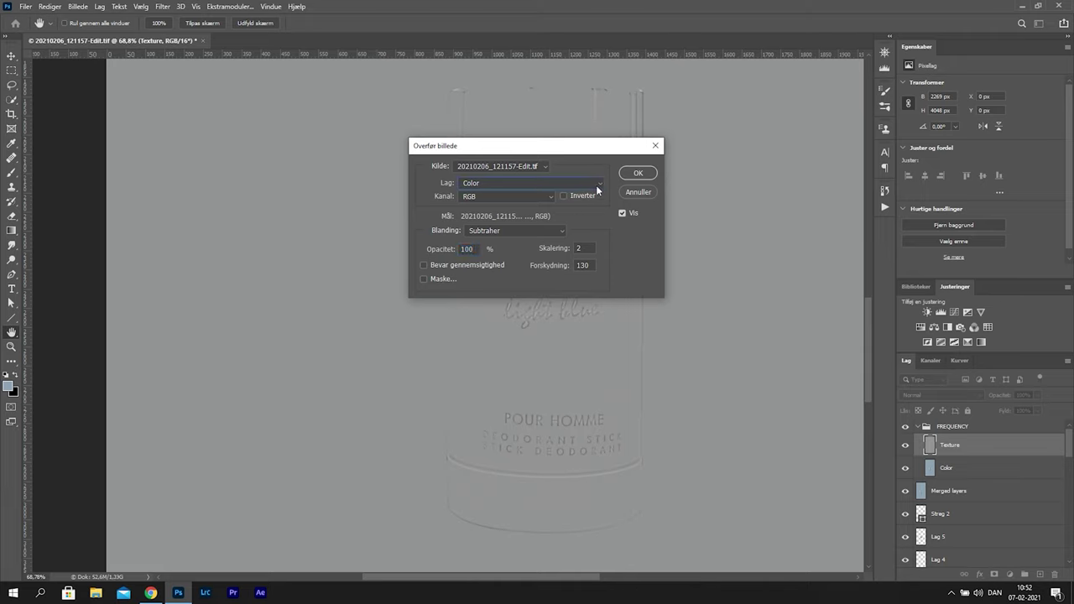
click(636, 174)
key(j)
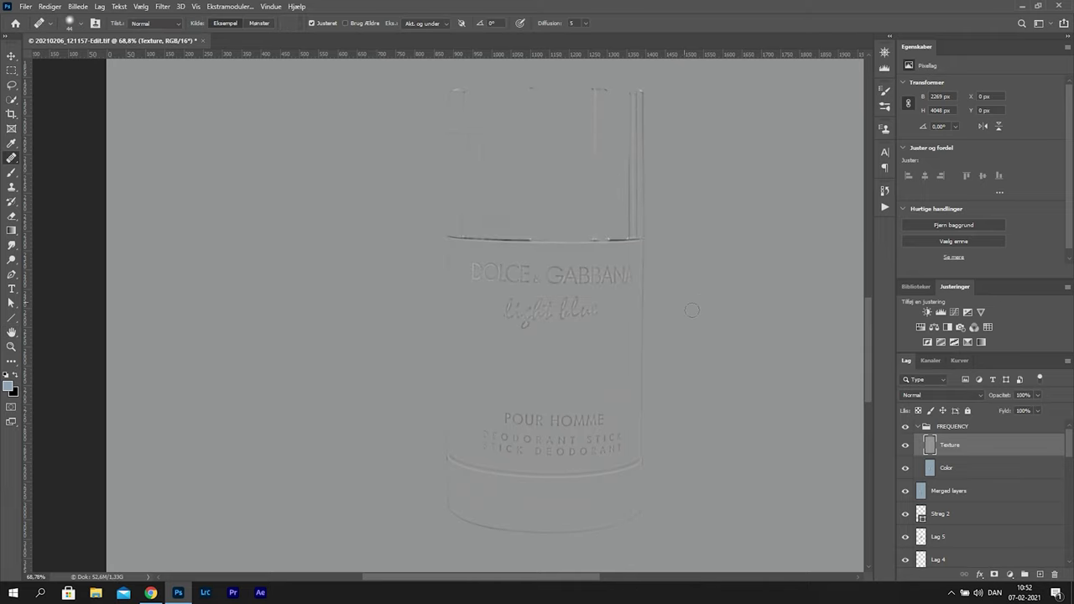
Hide the Texture layer and clone body colour over the left edge of the blue body on the Color layer
click(905, 445)
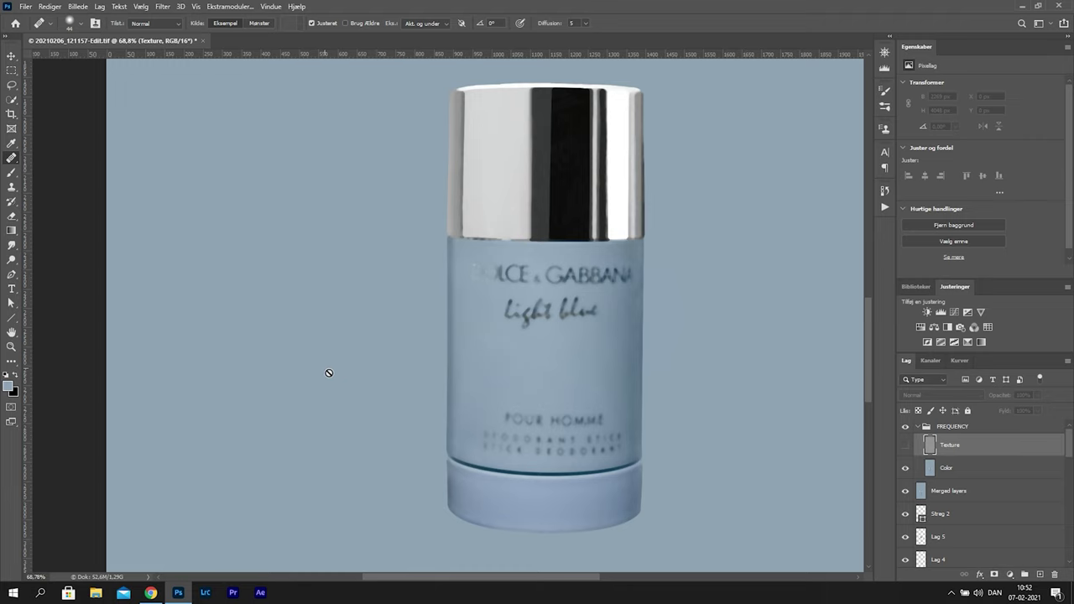
key(s)
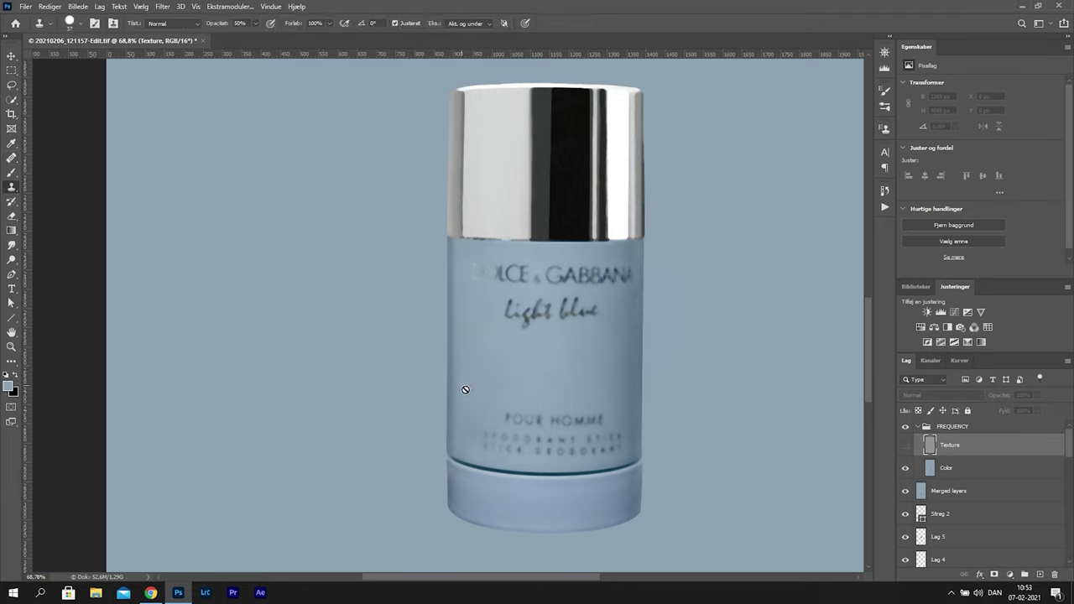
click(929, 472)
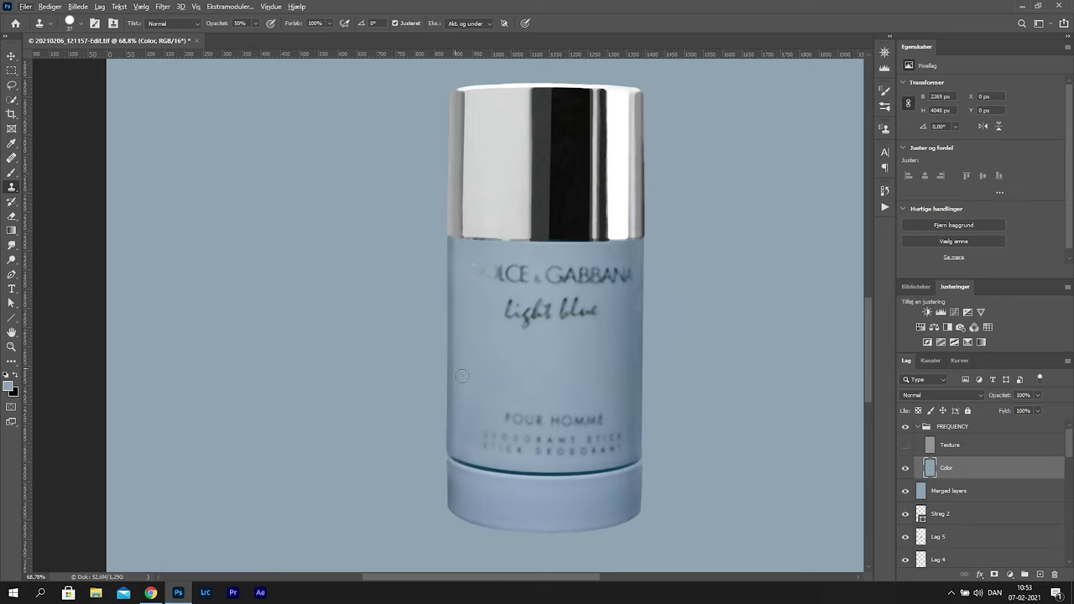
key(ctrl+space)
drag(461, 375, 489, 372)
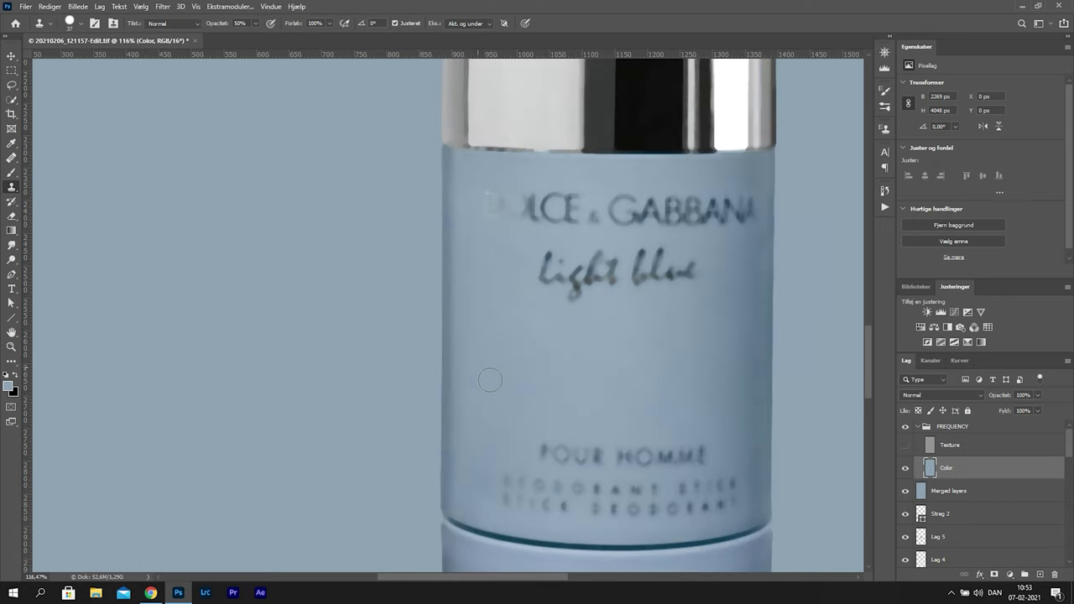
alt+click(467, 360)
drag(448, 358, 460, 316)
Load the body path as a selection and clone along the body's left edge inside it on the Color layer
click(961, 362)
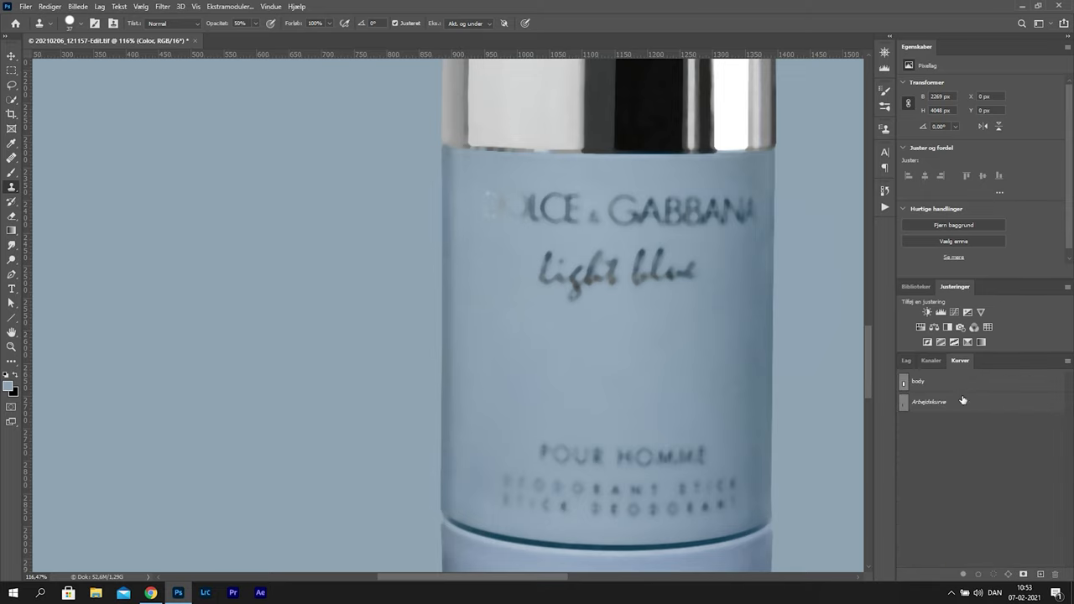
ctrl+click(909, 387)
click(907, 362)
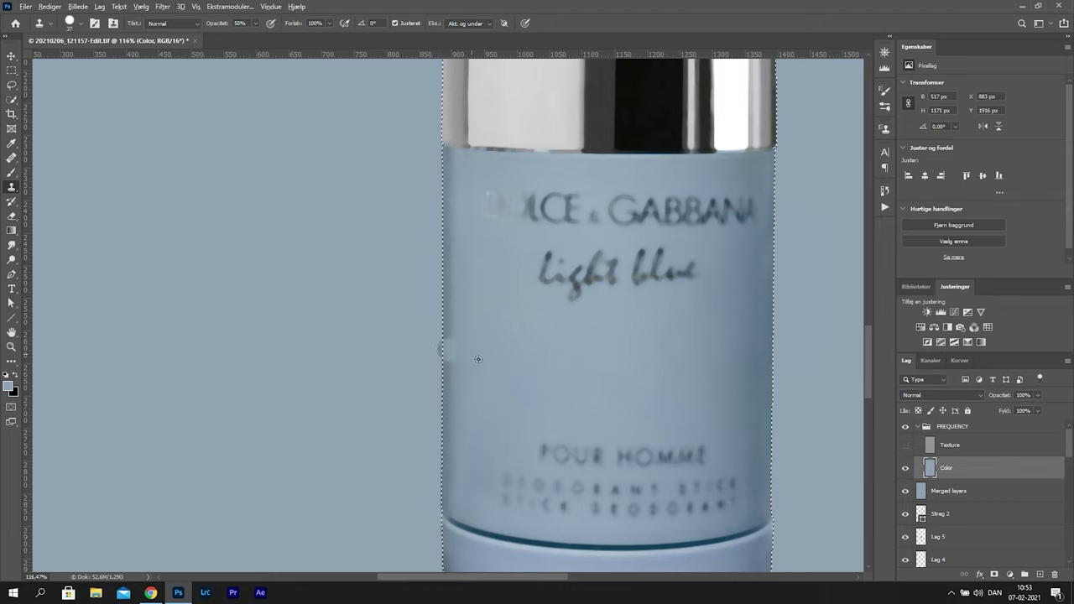
mouse_move(462, 319)
mouse_down()
mouse_move(450, 396)
mouse_move(453, 387)
mouse_up()
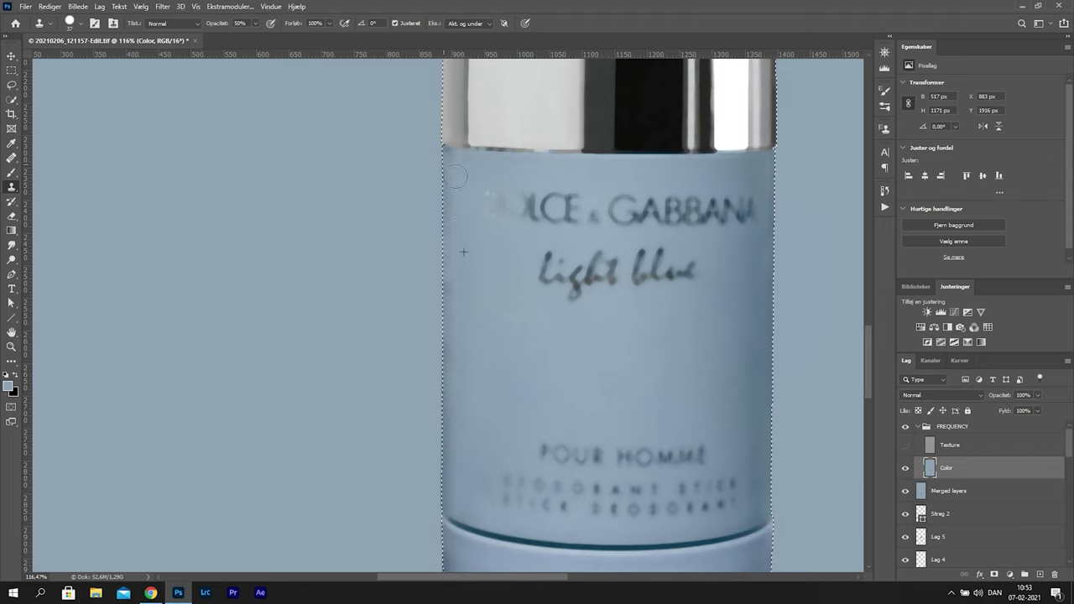
mouse_move(455, 189)
mouse_down()
mouse_move(469, 387)
mouse_move(455, 386)
mouse_move(468, 319)
mouse_move(454, 198)
mouse_up()
Heal the uneven blue tones along the body's left side and beside the logo on the Color layer
key(j)
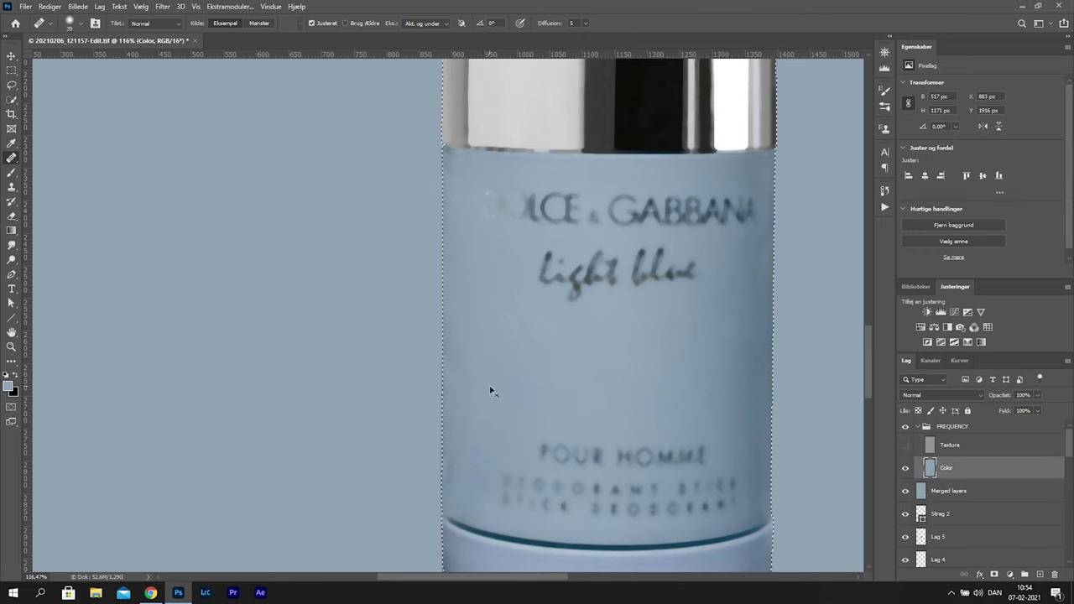
drag(477, 347, 482, 346)
drag(493, 412, 496, 414)
alt+right_click(496, 355)
scroll(460, 248, up, 5)
alt+right_click(474, 298)
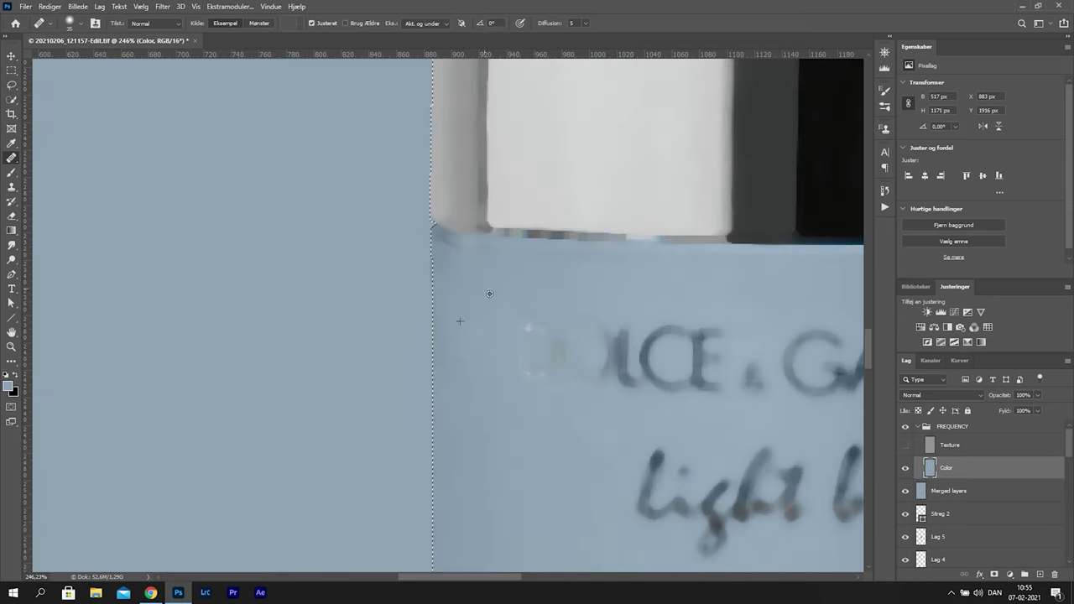
alt+right_click(479, 283)
Hide the Texture layer so that only the Color layer shows while retouching the body
scroll(475, 245, down, 3)
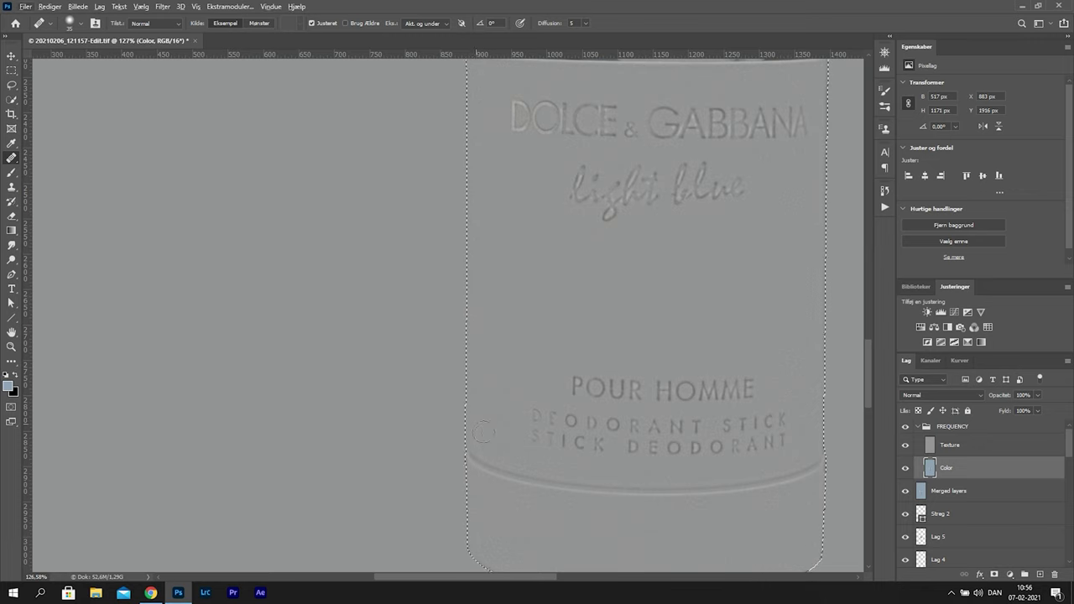
click(905, 445)
scroll(539, 363, up, 3)
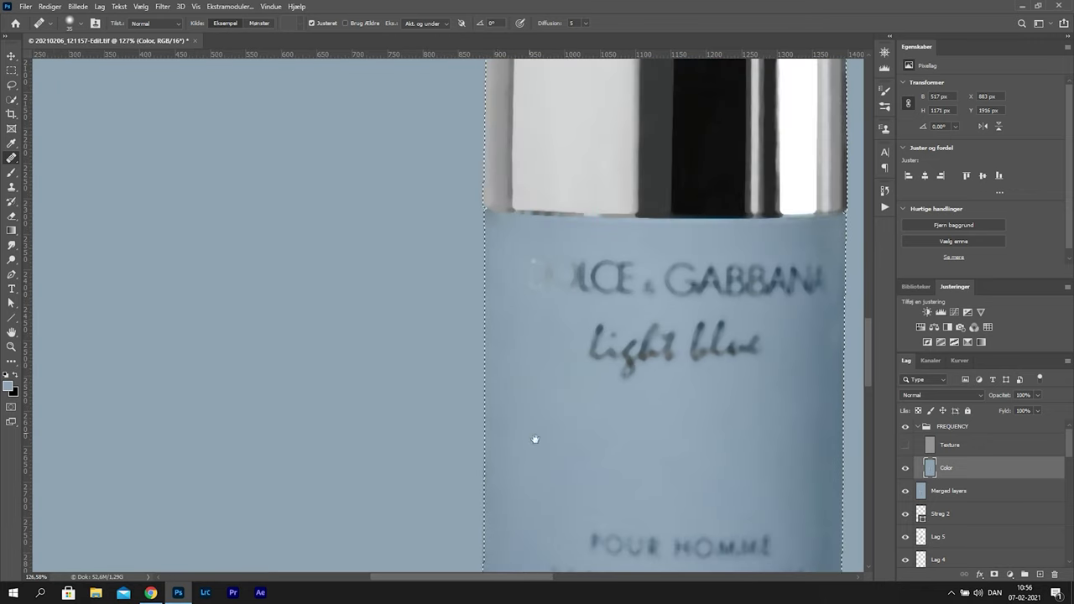
Clone the uneven blue tones along the body's left edge on the Color layer at 17% opacity
mouse_move(621, 440)
mouse_down()
mouse_move(599, 379)
mouse_move(561, 324)
mouse_up()
key(s)
drag(450, 348, 454, 353)
drag(225, 25, 207, 26)
drag(453, 481, 434, 491)
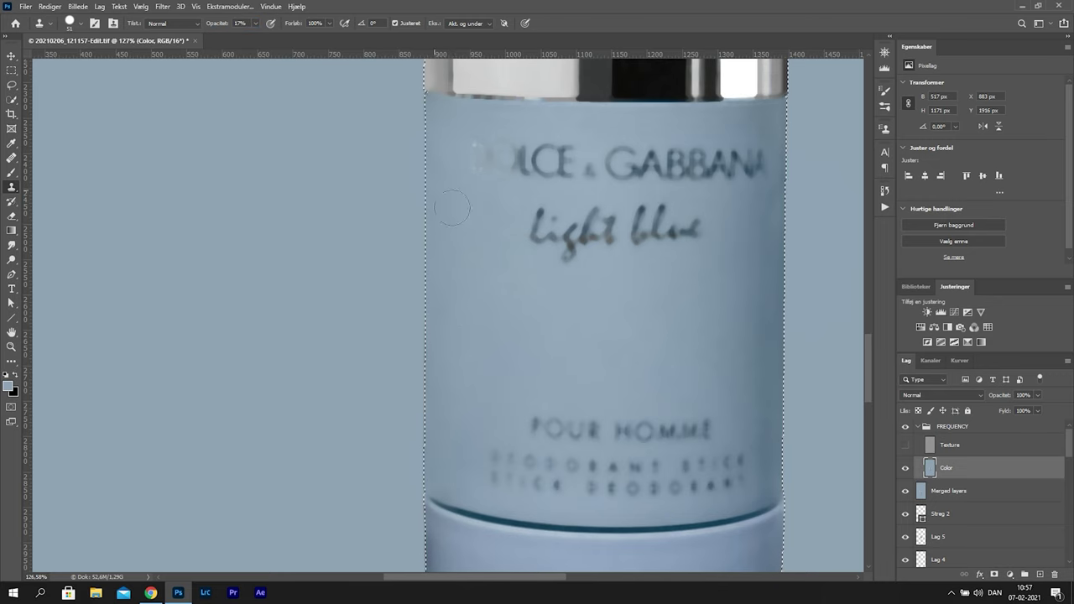
Show the Texture layer and set its blend mode to Lineært lys
click(905, 446)
click(949, 445)
click(914, 396)
click(926, 471)
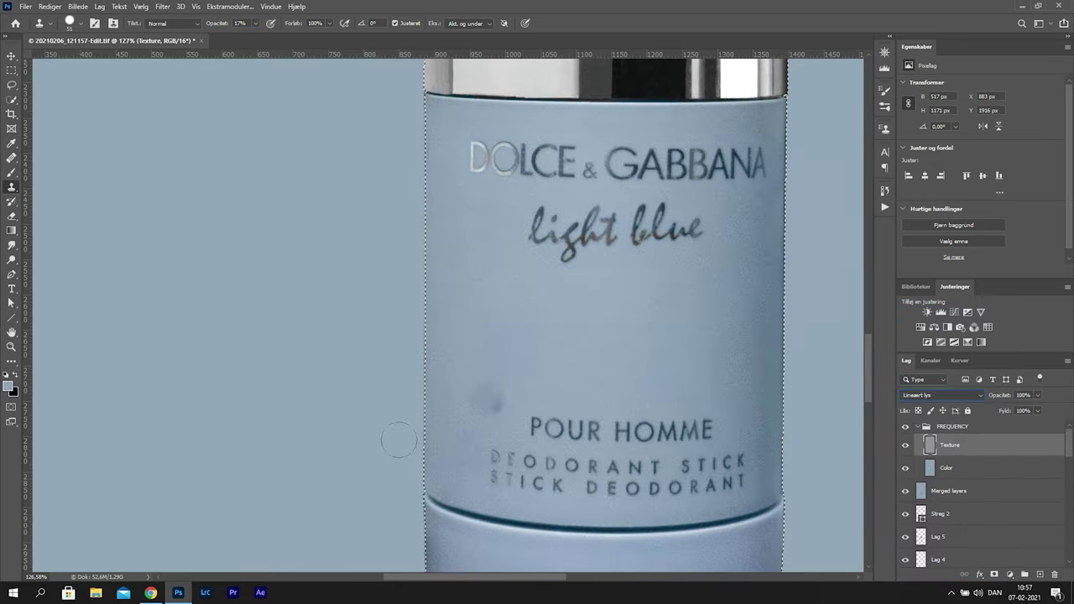
Compare the whole stick with the FREQUENCY group hidden and shown
click(12, 347)
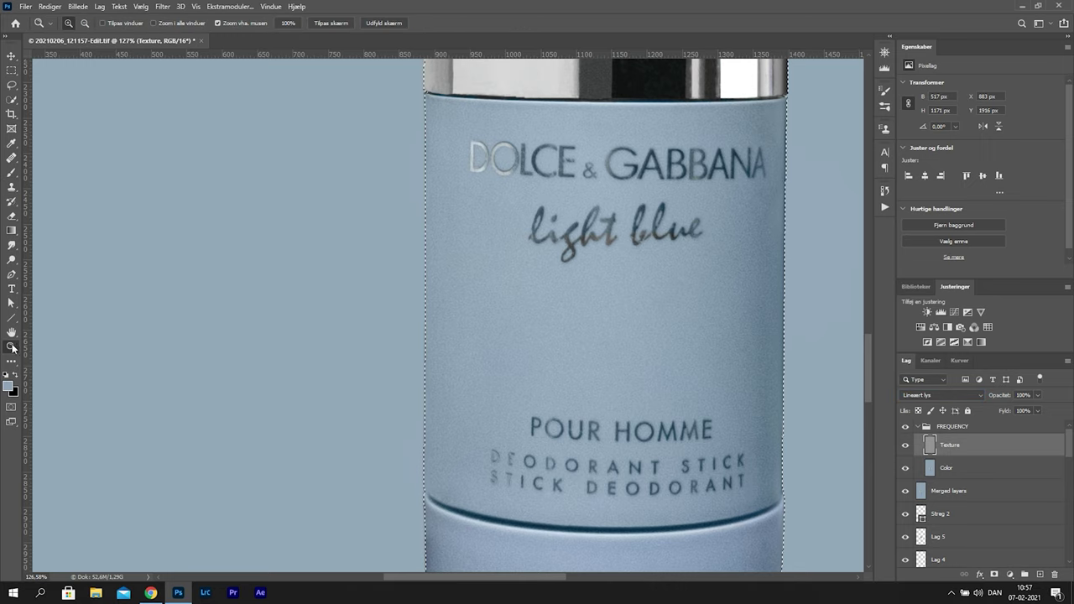
alt+click(335, 360)
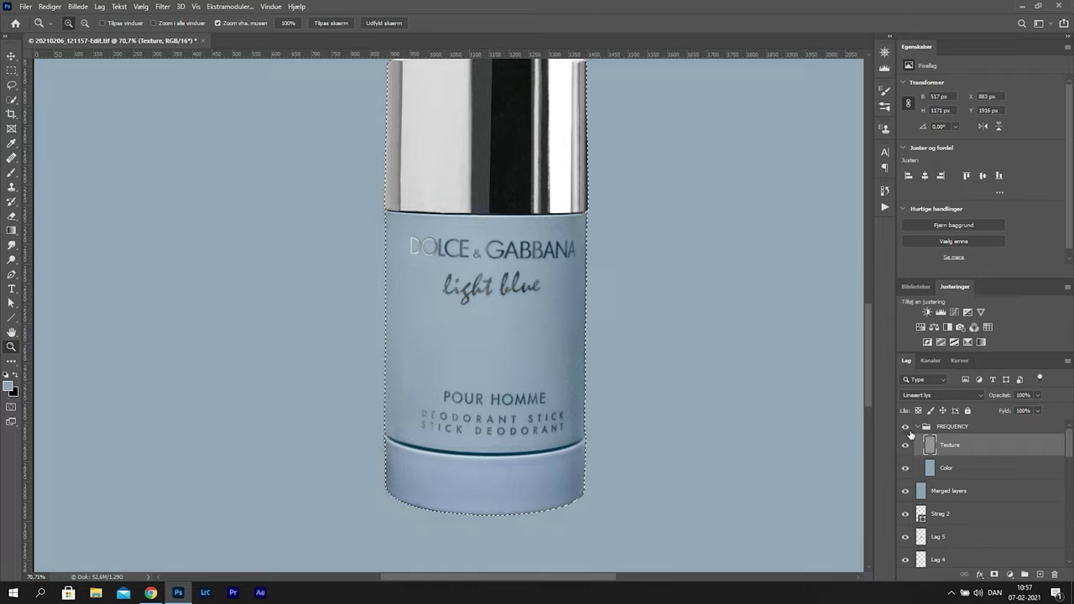
click(910, 431)
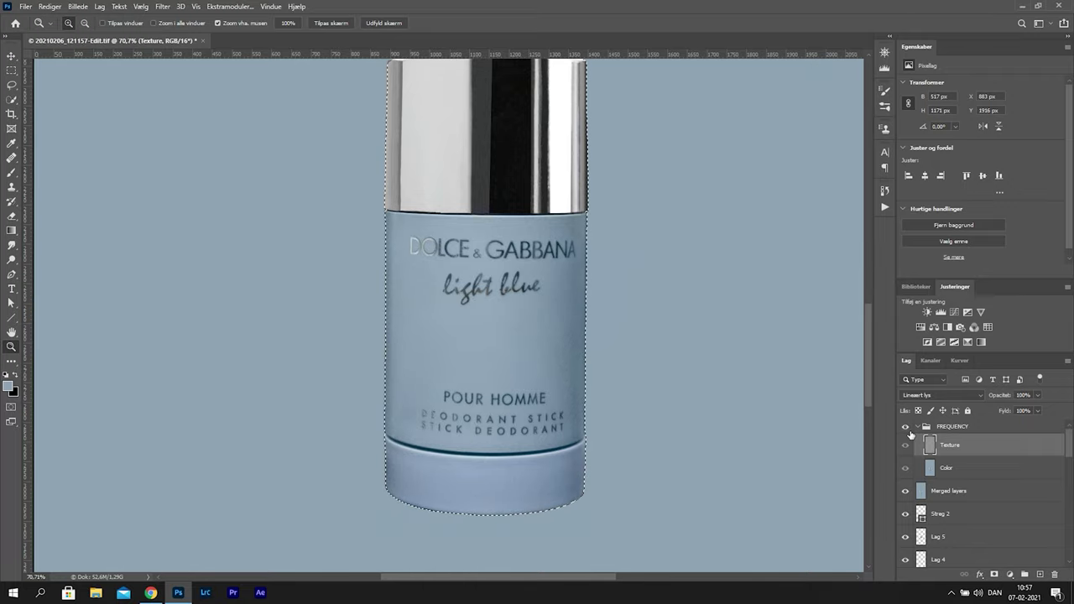
click(909, 431)
click(910, 430)
click(910, 430)
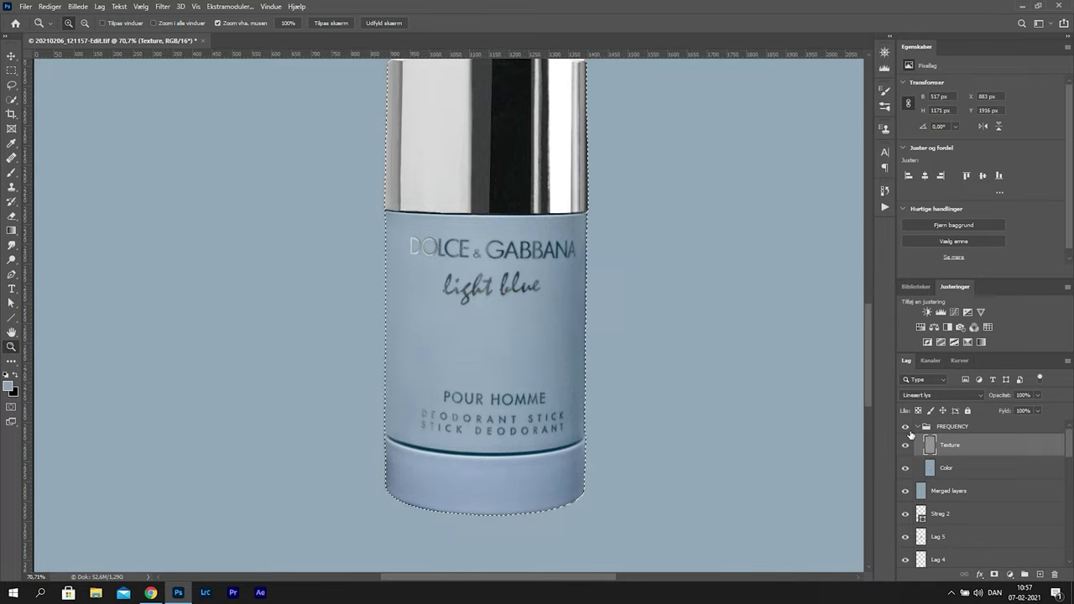
Clone the blue tone beside the logo at the body's upper left on the Color layer
click(953, 472)
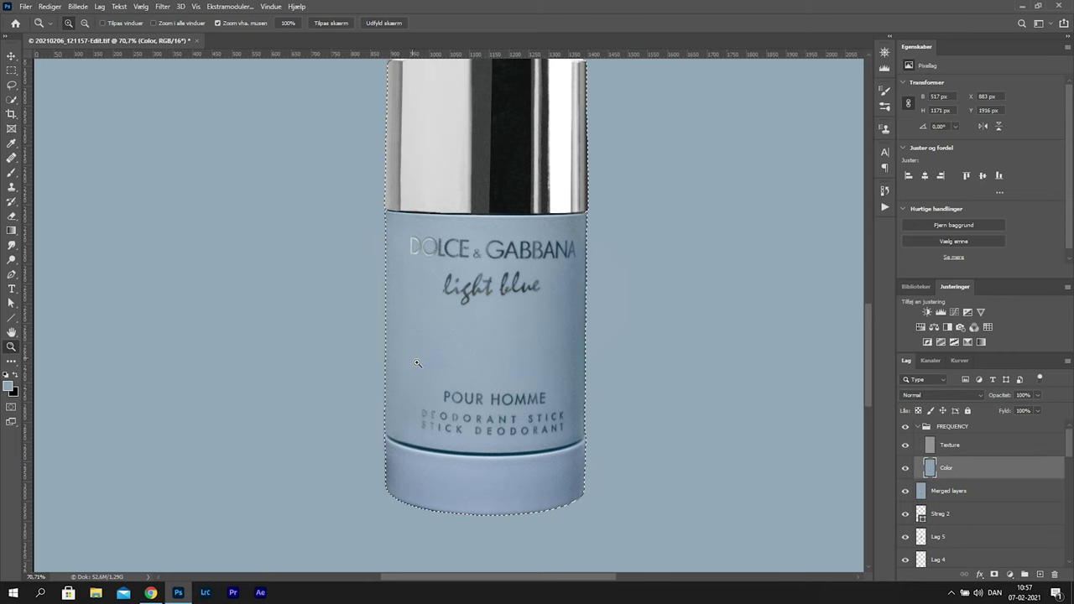
key(b)
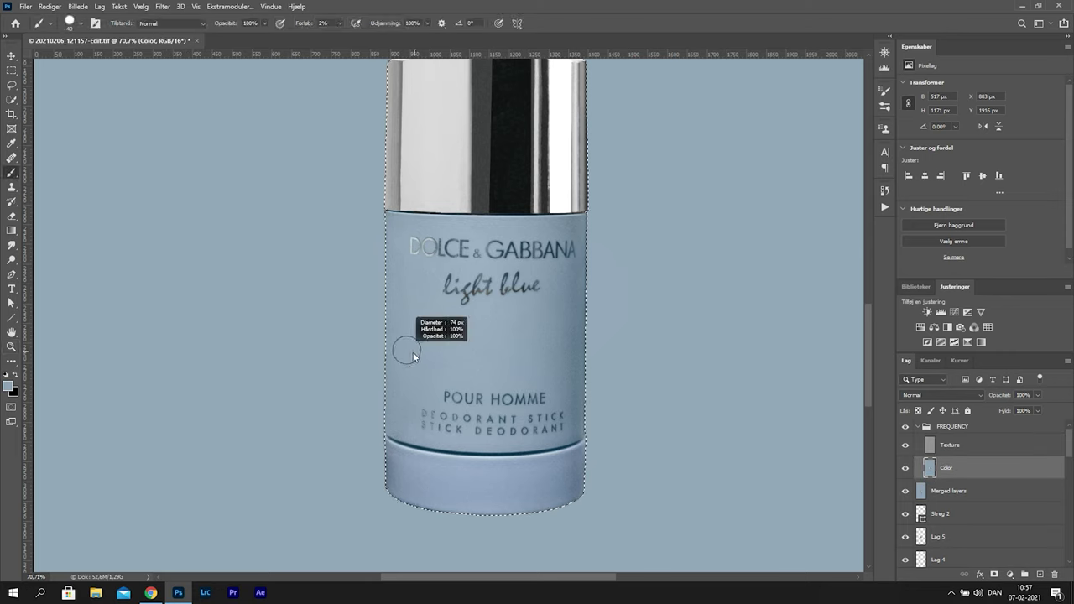
key(alt+bracketright)
key(ctrl+space)
mouse_move(399, 225)
mouse_down()
mouse_move(466, 234)
mouse_move(394, 242)
mouse_up()
click(963, 467)
key(s)
alt+click(394, 232)
key(z)
drag(672, 348, 632, 350)
mouse_move(436, 229)
mouse_down()
mouse_move(493, 232)
mouse_move(419, 235)
mouse_up()
Stamp the visible layers into a layer named Merged and group the layers beneath it
click(918, 426)
key(ctrl+alt+shift+e)
double_click(941, 431)
text(Merged)
click(952, 449)
click(1024, 574)
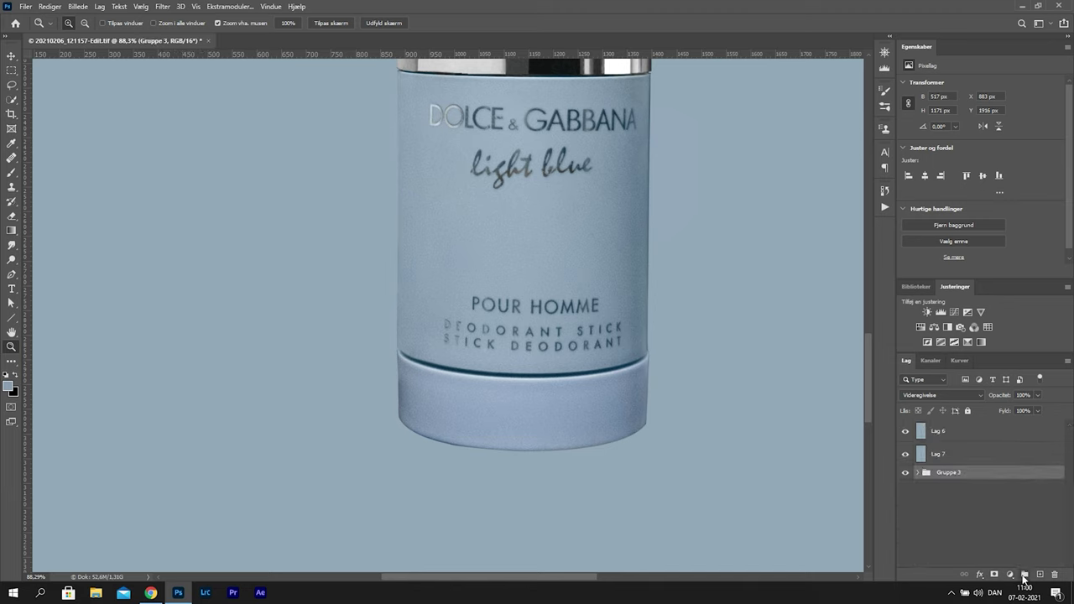
Duplicate the merged layer for a second frequency separation and name the lower copy Colour
click(940, 432)
key(ctrl+j)
click(143, 7)
click(940, 454)
double_click(939, 454)
text(Colour)
click(496, 194)
click(941, 454)
Load the body path as a selection for cloning the stick's base on the Colour layer
drag(403, 401, 466, 401)
key(s)
click(960, 362)
ctrl+click(903, 381)
click(906, 361)
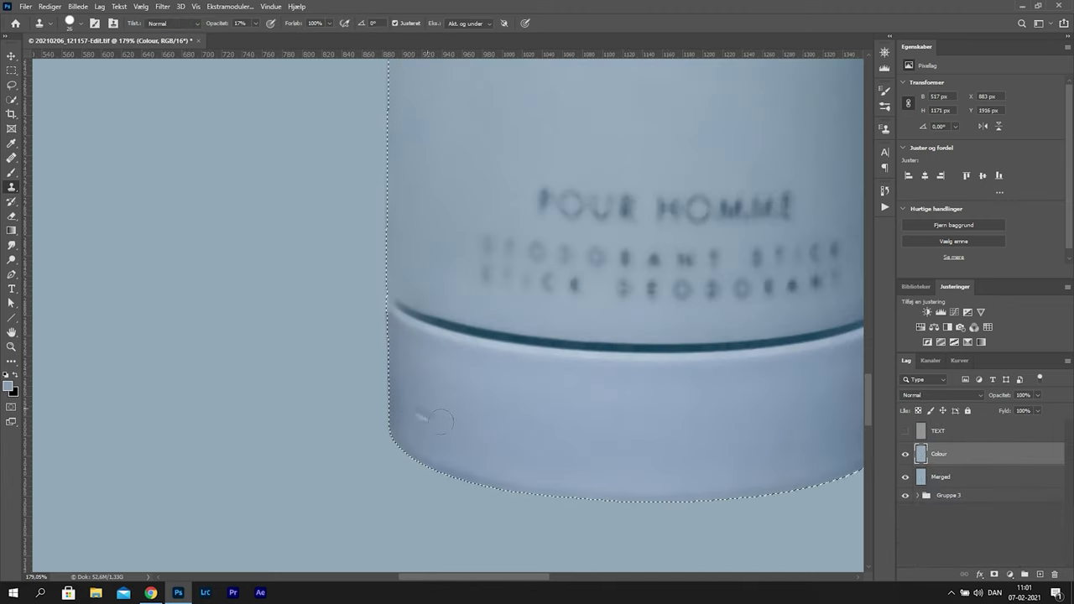
Heal and clone the uneven tones on the stick's base and its right edge on the Colour layer
key(j)
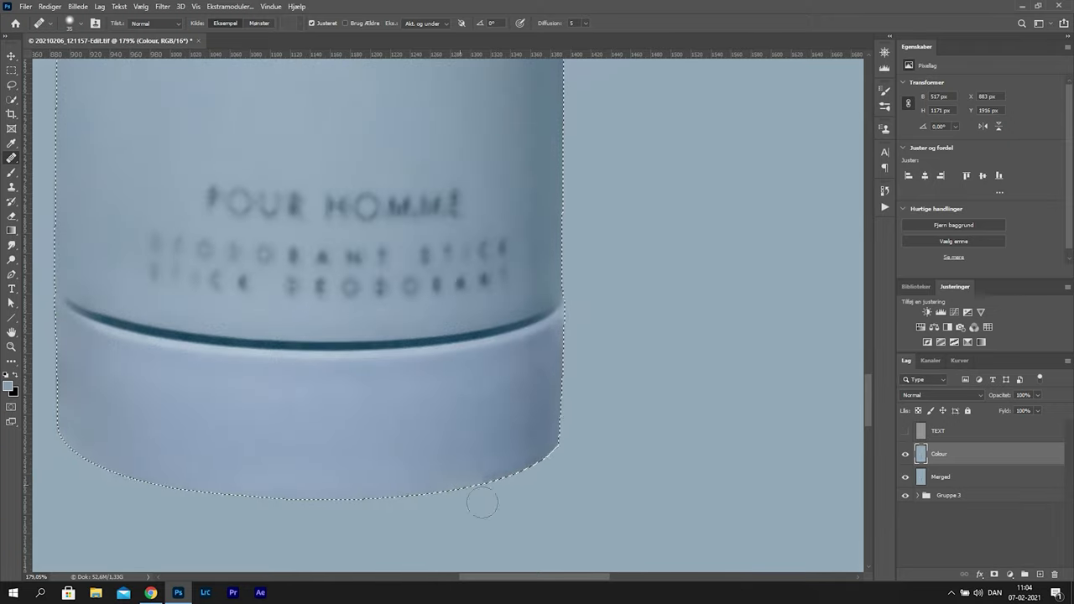
key(s)
drag(560, 353, 564, 400)
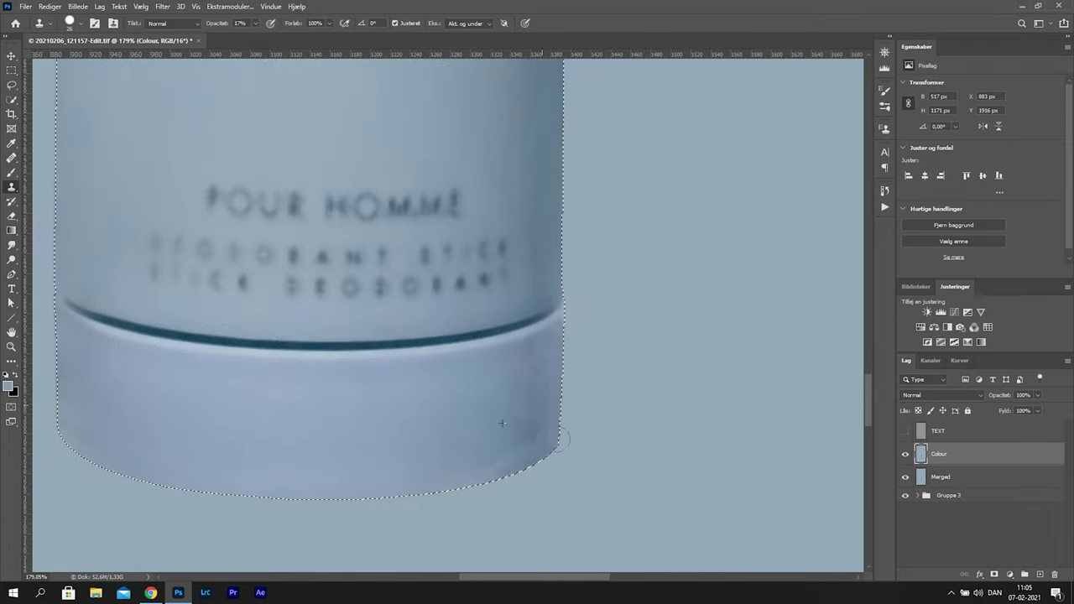
key(j)
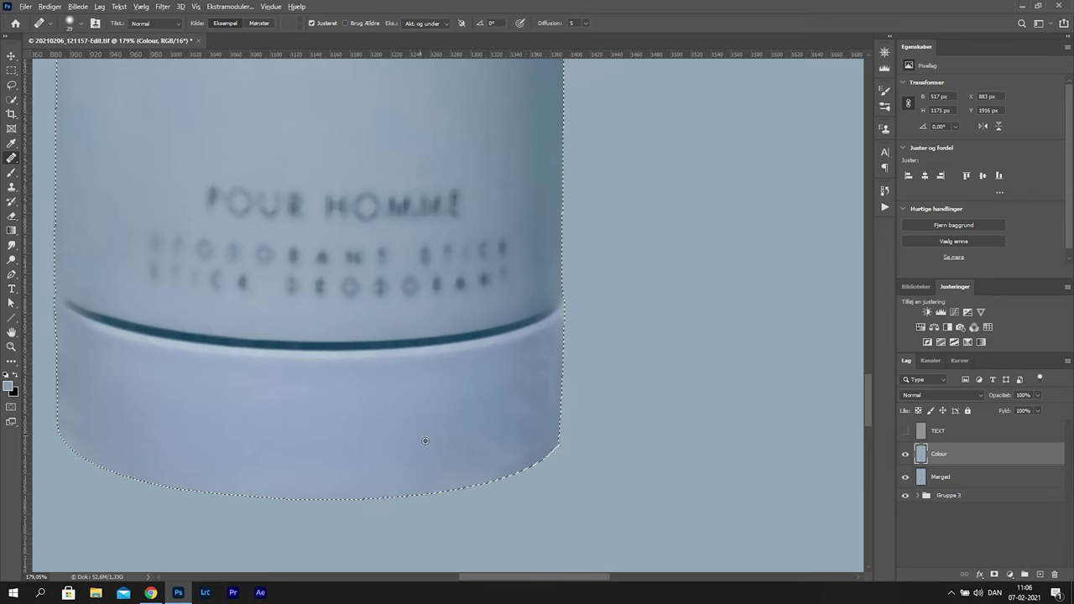
Compare the retouched base by toggling the visibility of the TEXT and Colour layers
click(906, 431)
click(905, 431)
drag(598, 432, 537, 432)
click(906, 431)
click(906, 453)
click(906, 454)
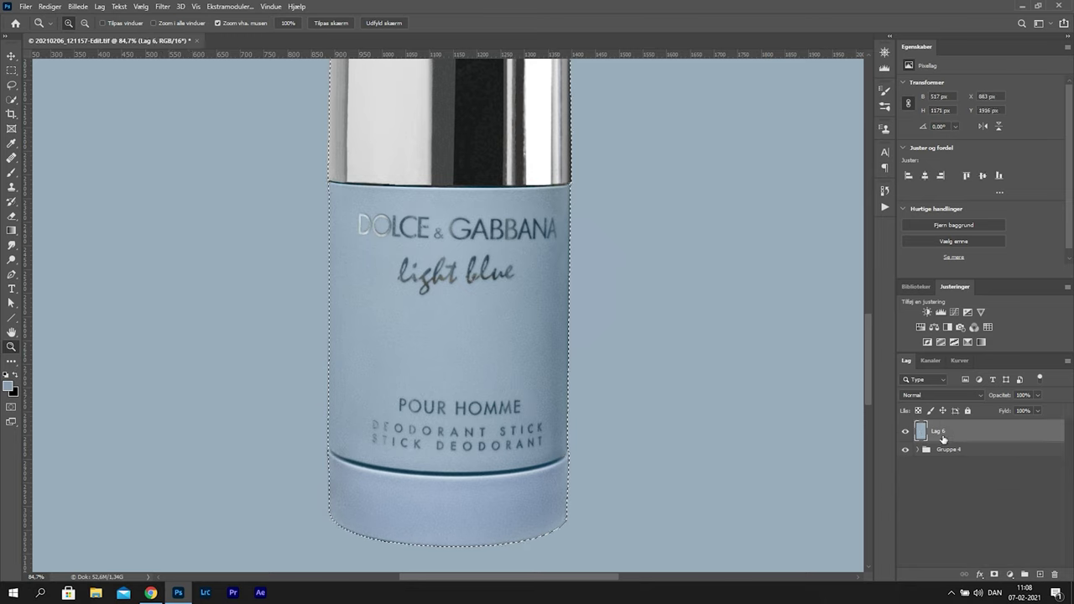
Retouch the uneven tones along the body's right side on the Lag 6 and colo2 layers, undoing the last stroke
click(485, 183)
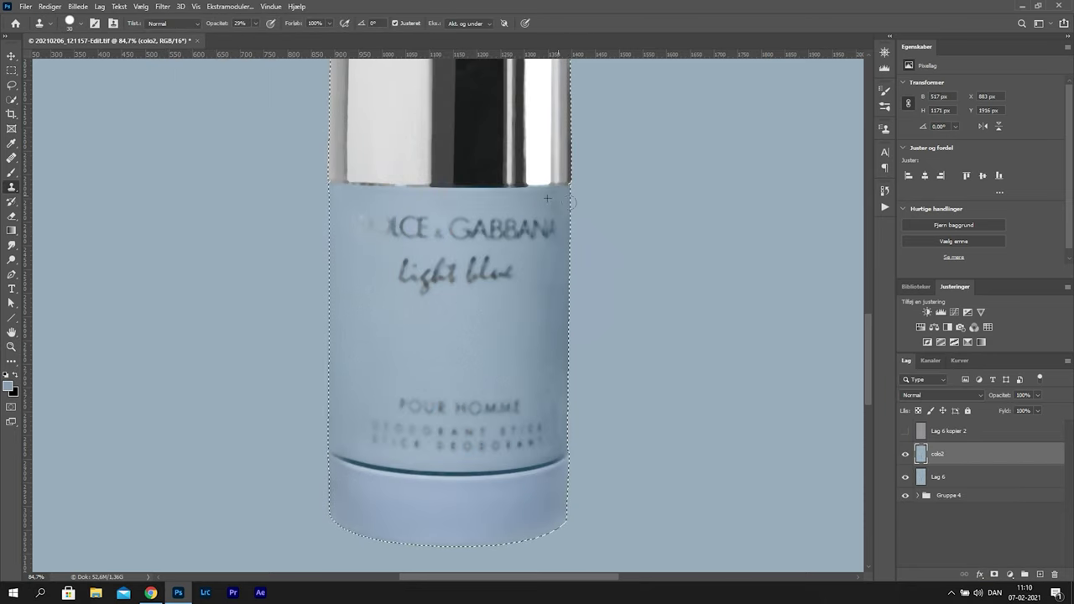
key(j)
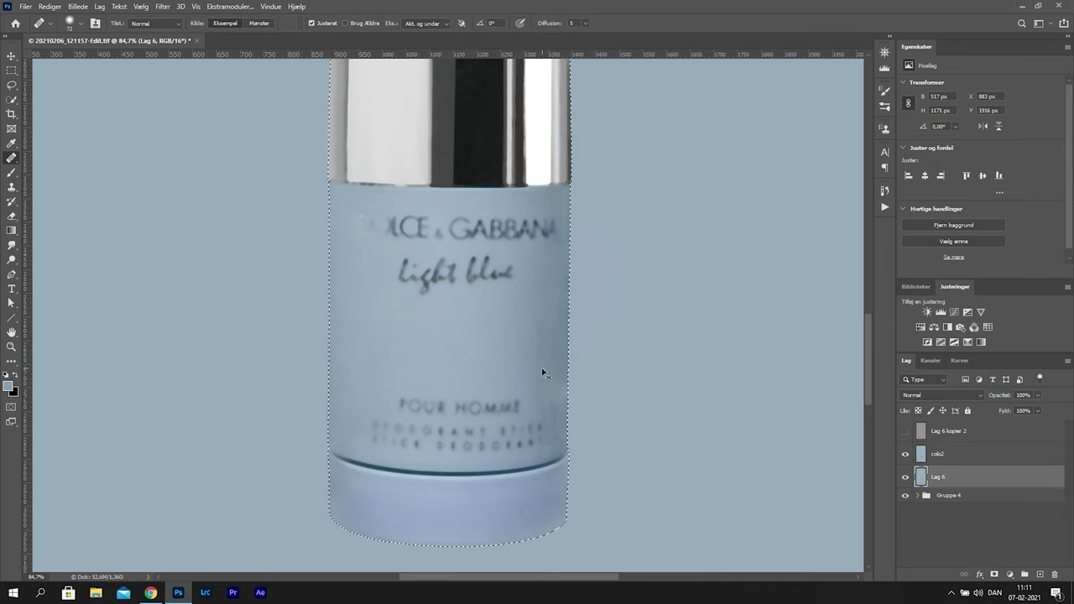
drag(542, 372, 522, 324)
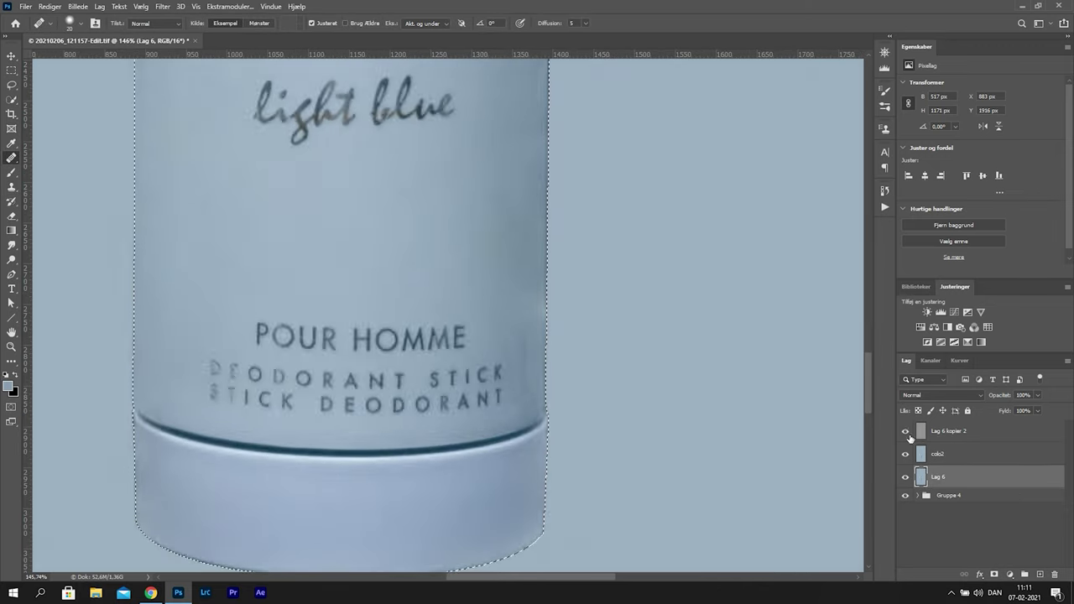
click(938, 454)
drag(593, 488, 661, 516)
key(ctrl+z)
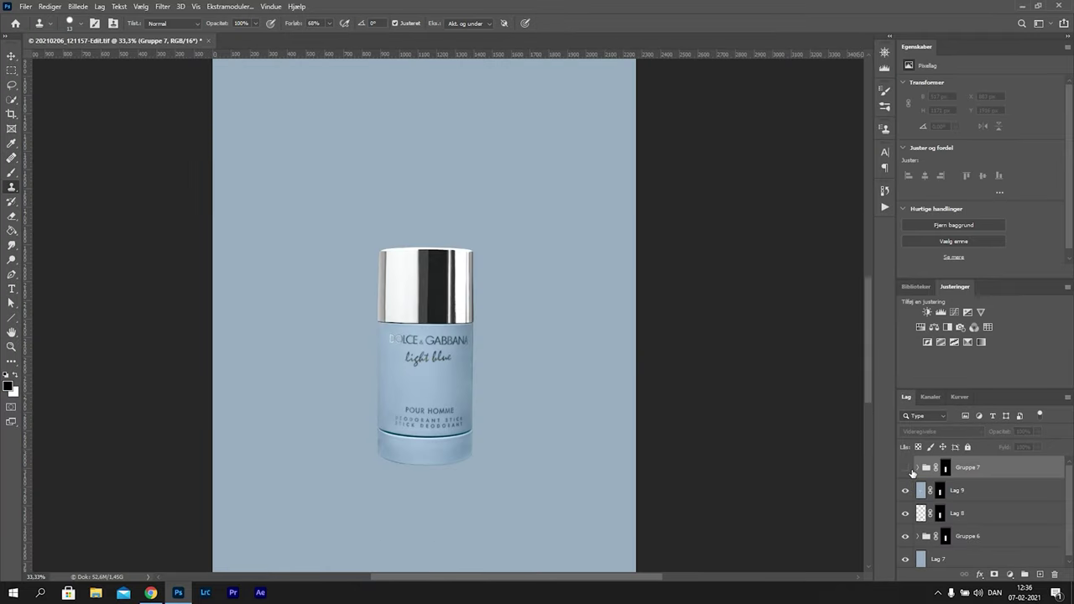
Show Gruppe 7 and put the layers from Gruppe 7 down to Gruppe 6 into one group
click(910, 470)
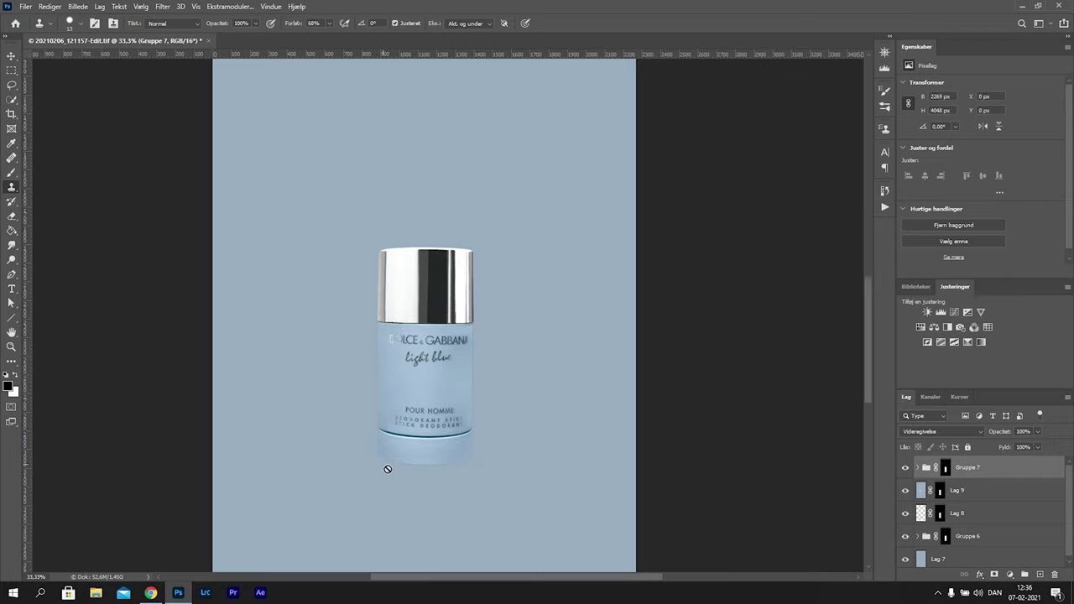
click(979, 474)
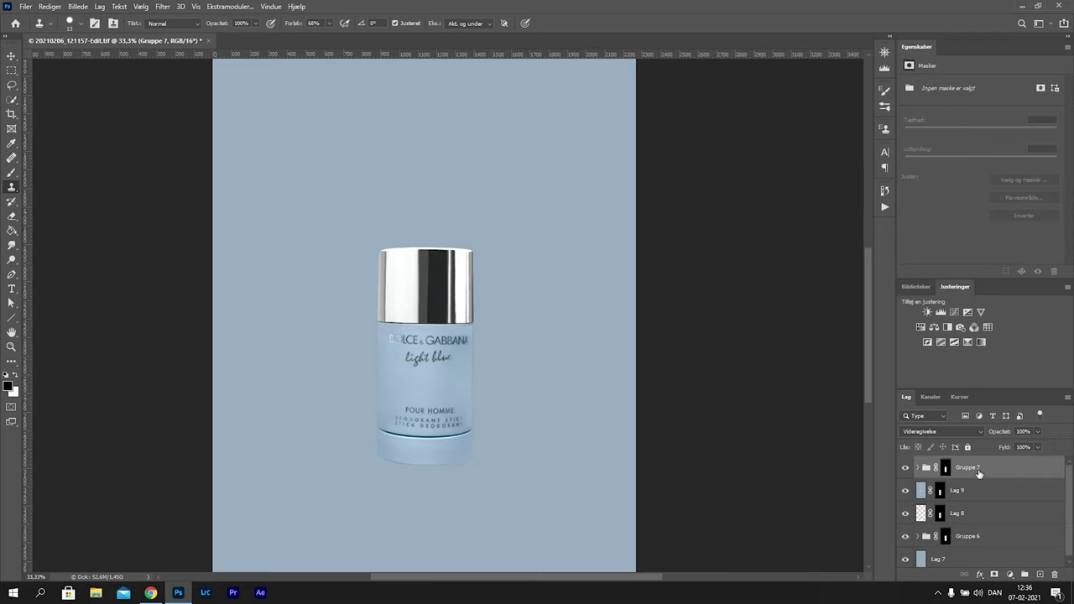
scroll(966, 561, down, 1)
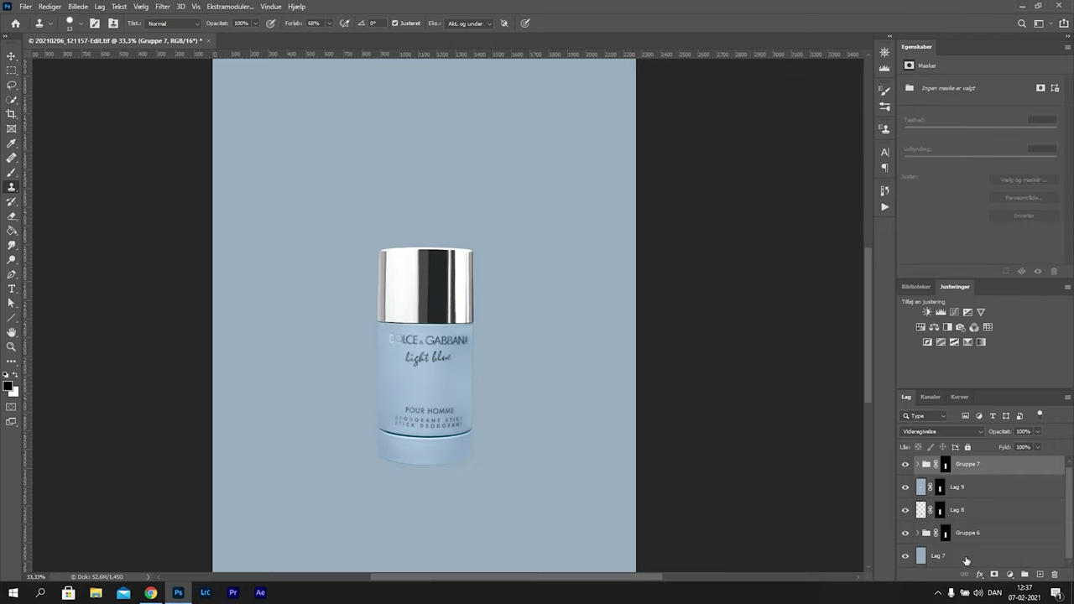
shift+click(968, 535)
click(1026, 575)
Mask the new group with the body path's selection and compare it hidden and shown
click(964, 398)
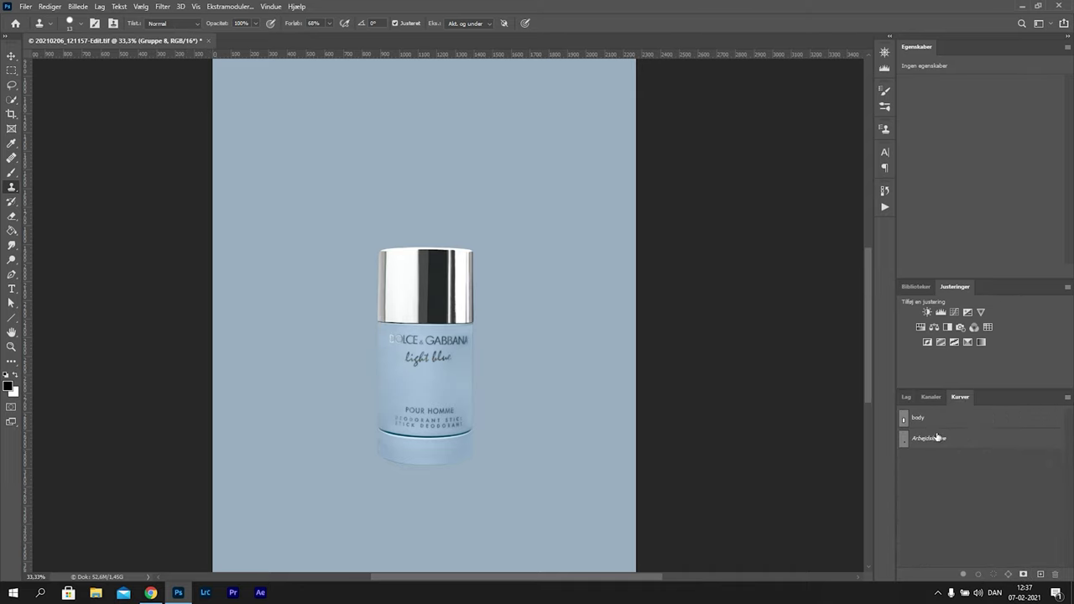
click(905, 396)
click(995, 575)
click(906, 468)
click(905, 468)
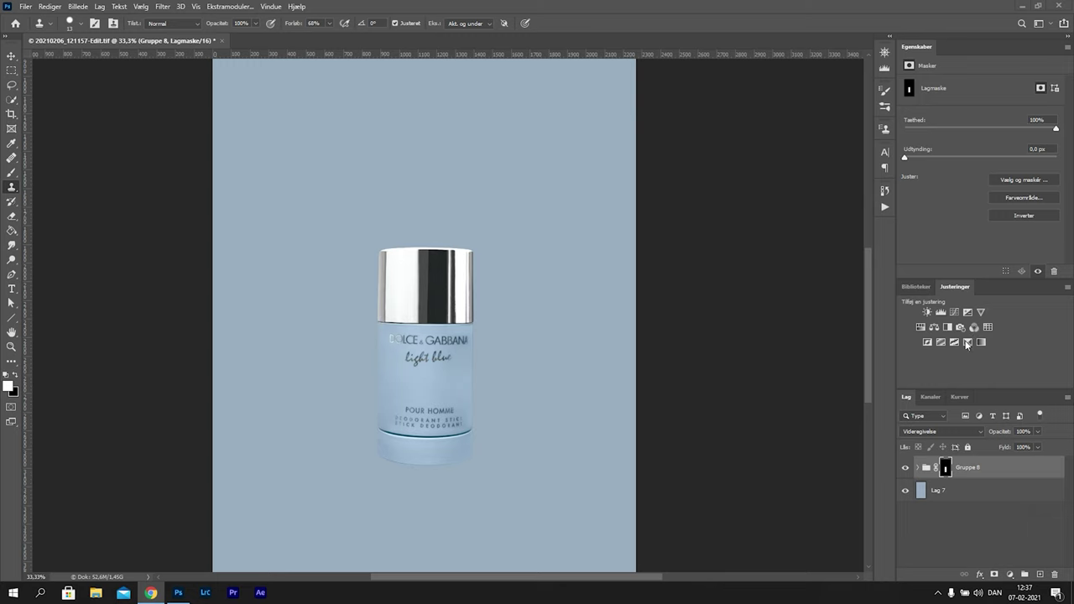
Place one vertical and one horizontal guide through the centre of the canvas
key(ctrl+minus)
key(v)
drag(28, 268, 442, 263)
drag(489, 57, 497, 315)
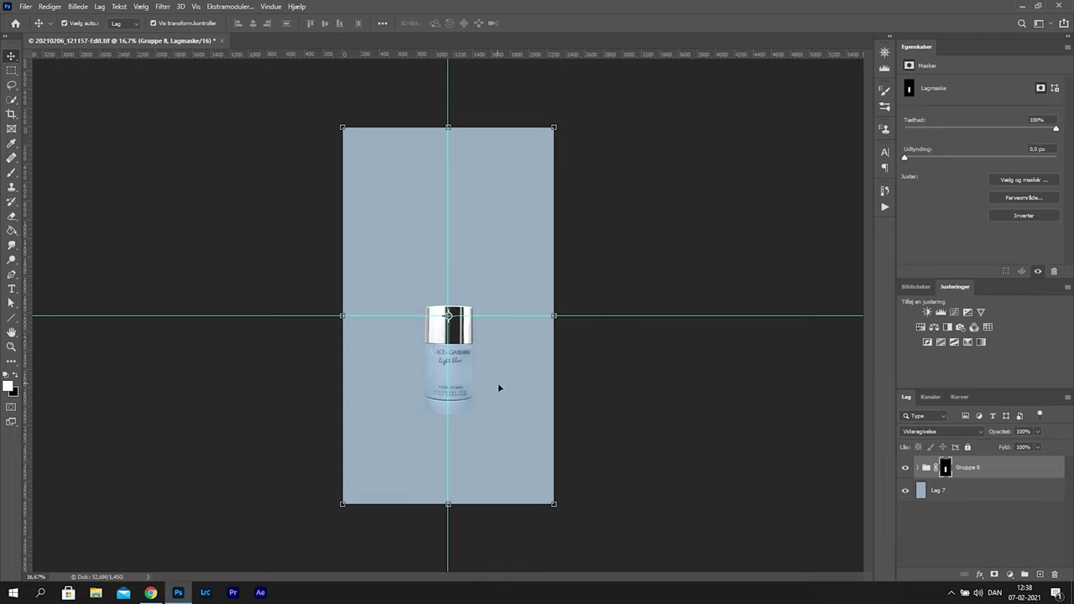